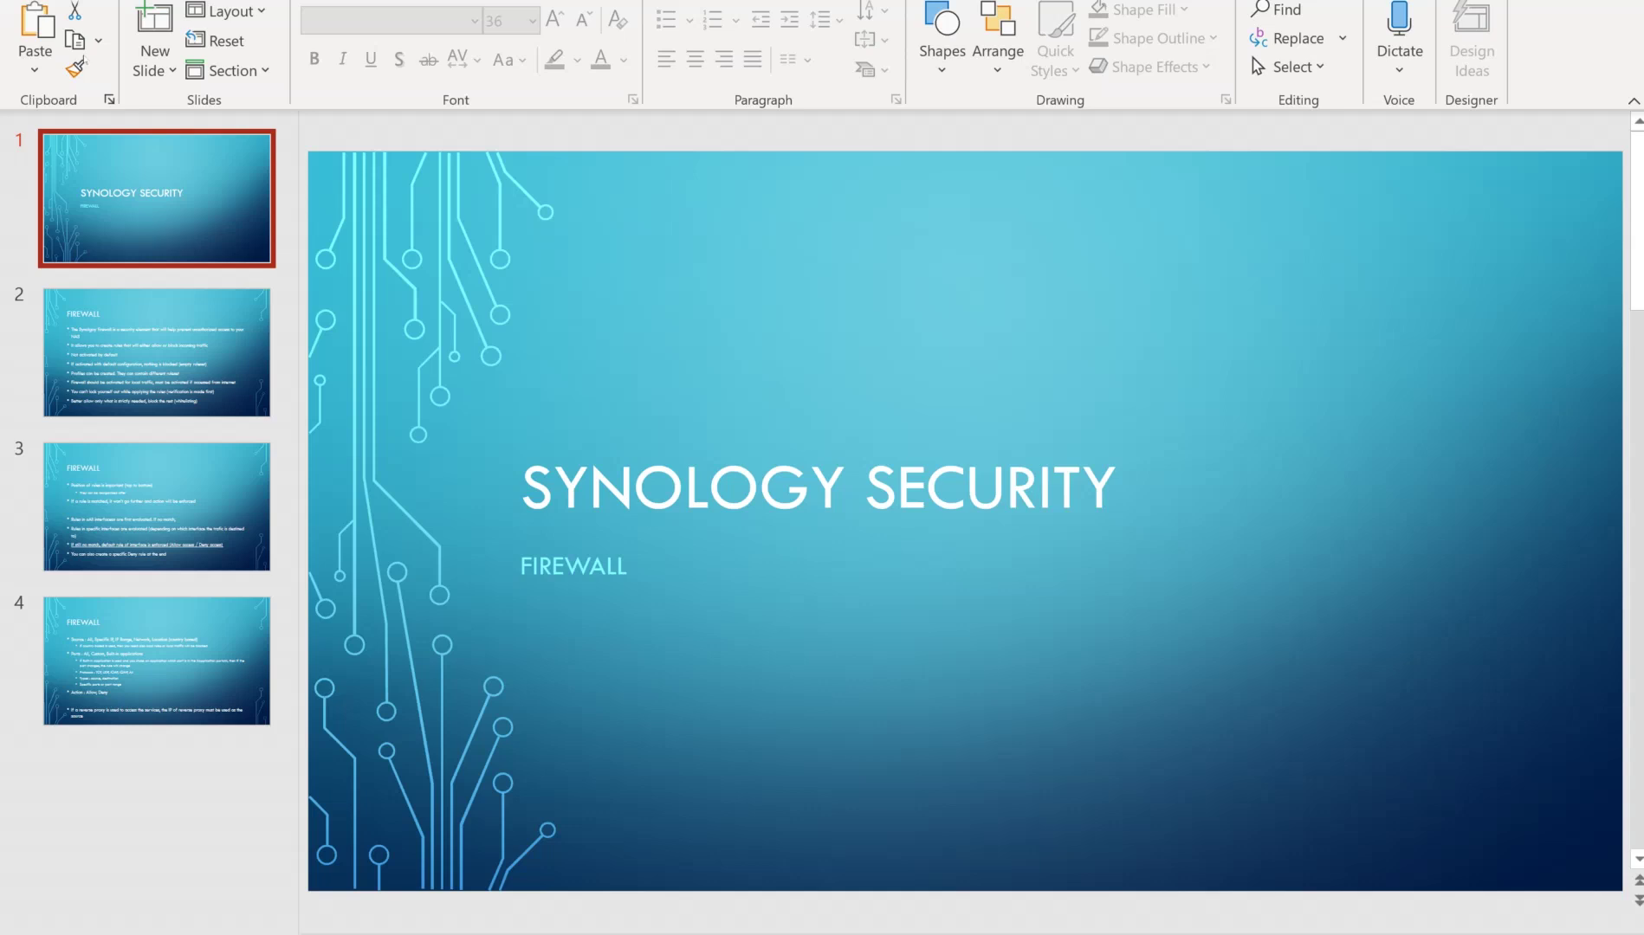
Read through the presentation's three Firewall slides, from slide 2 to slide 4.
click(157, 352)
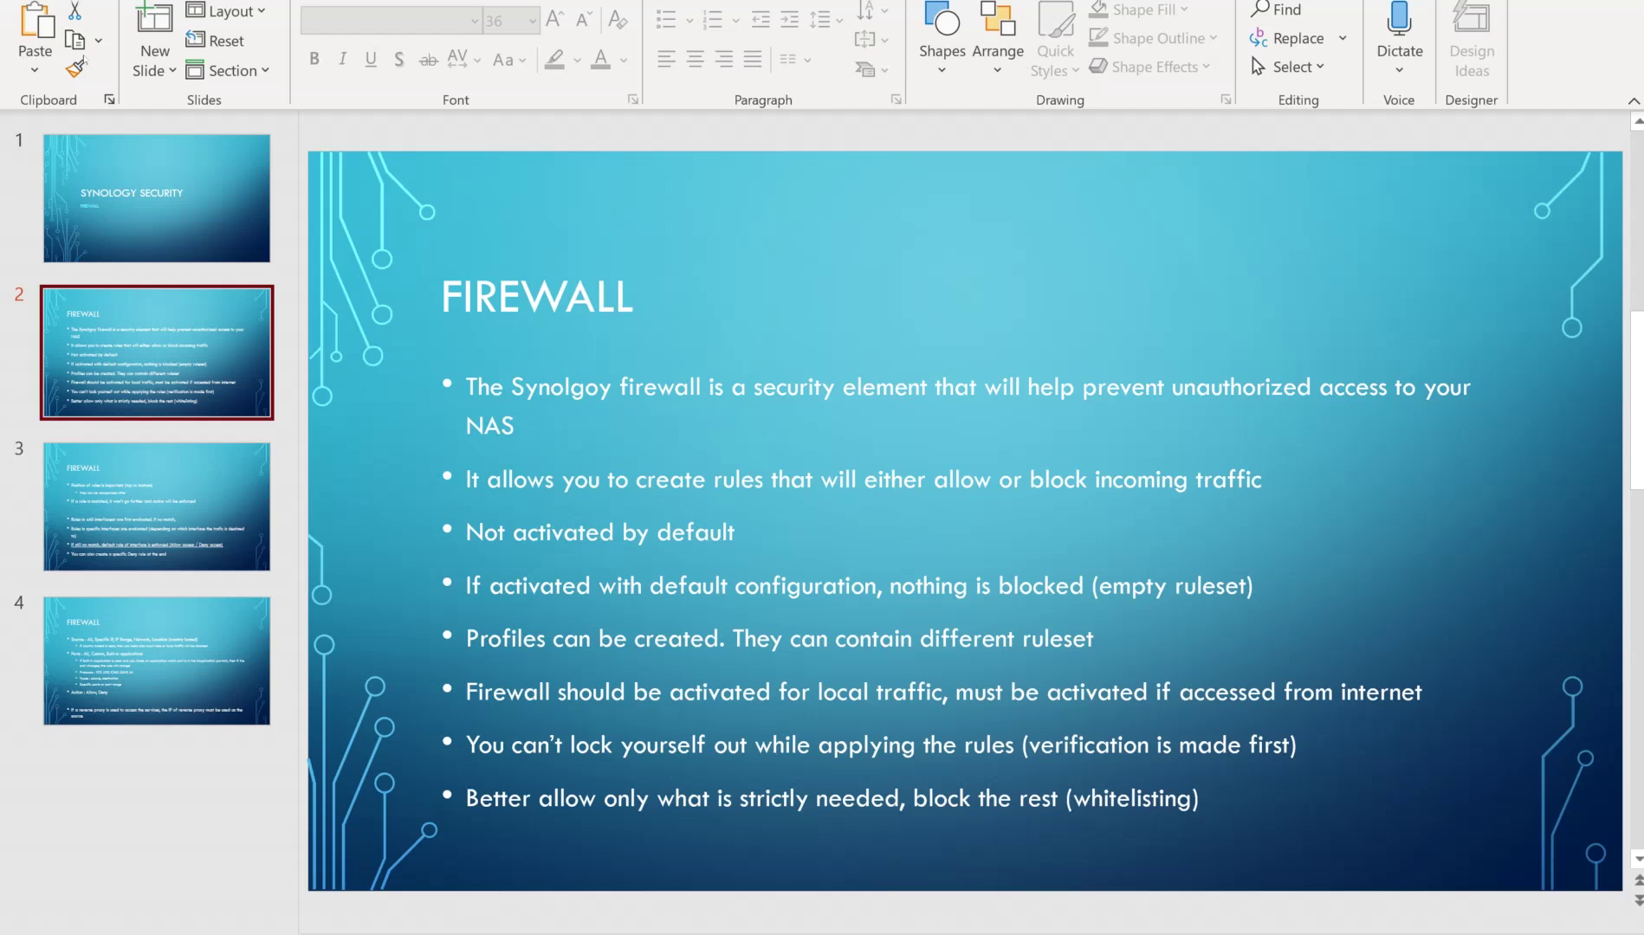
click(156, 507)
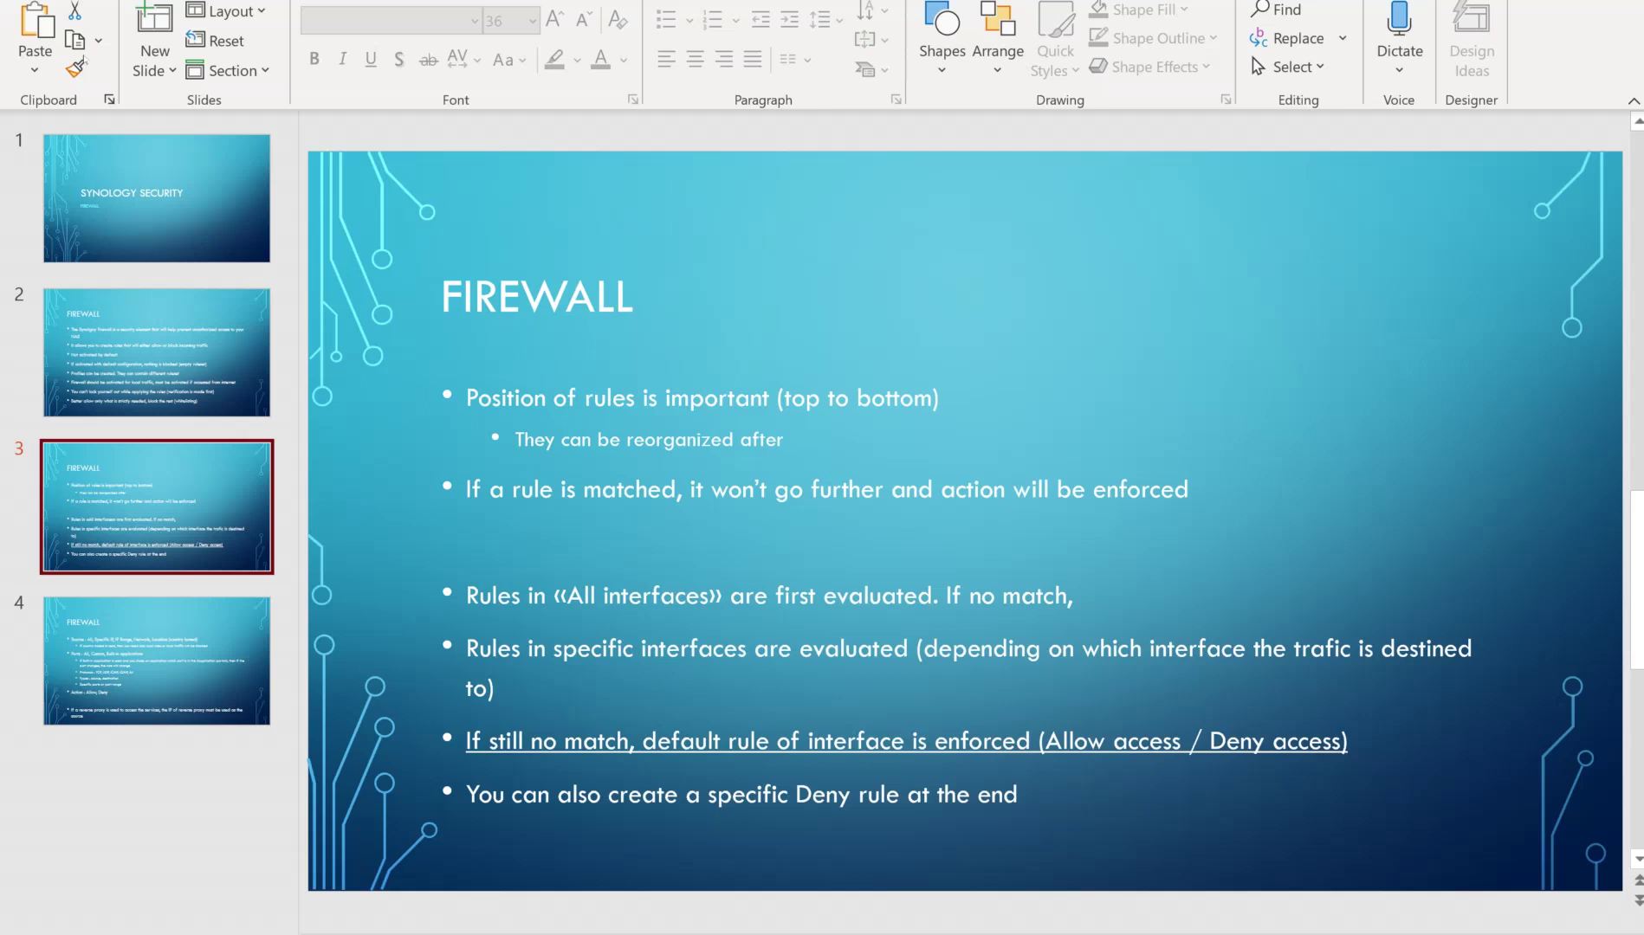
key(Down)
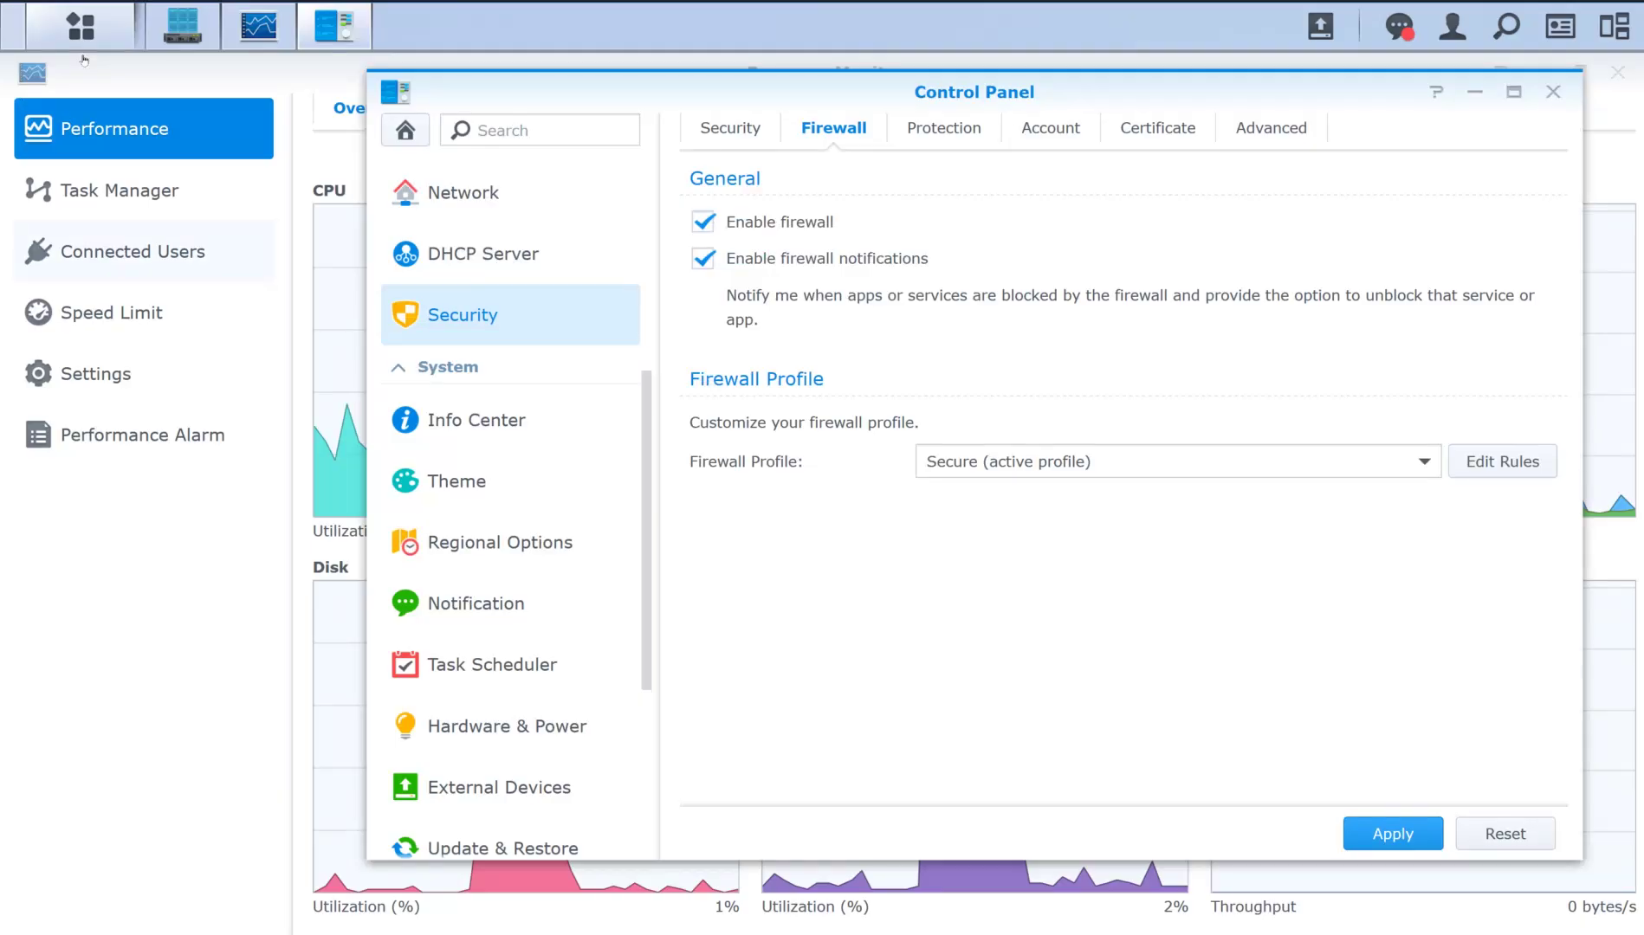
Switch to the Synology DSM Control Panel, maximize it and examine the applications' HTTP and HTTPS ports in Application Portal.
scroll(511, 485, down, 5)
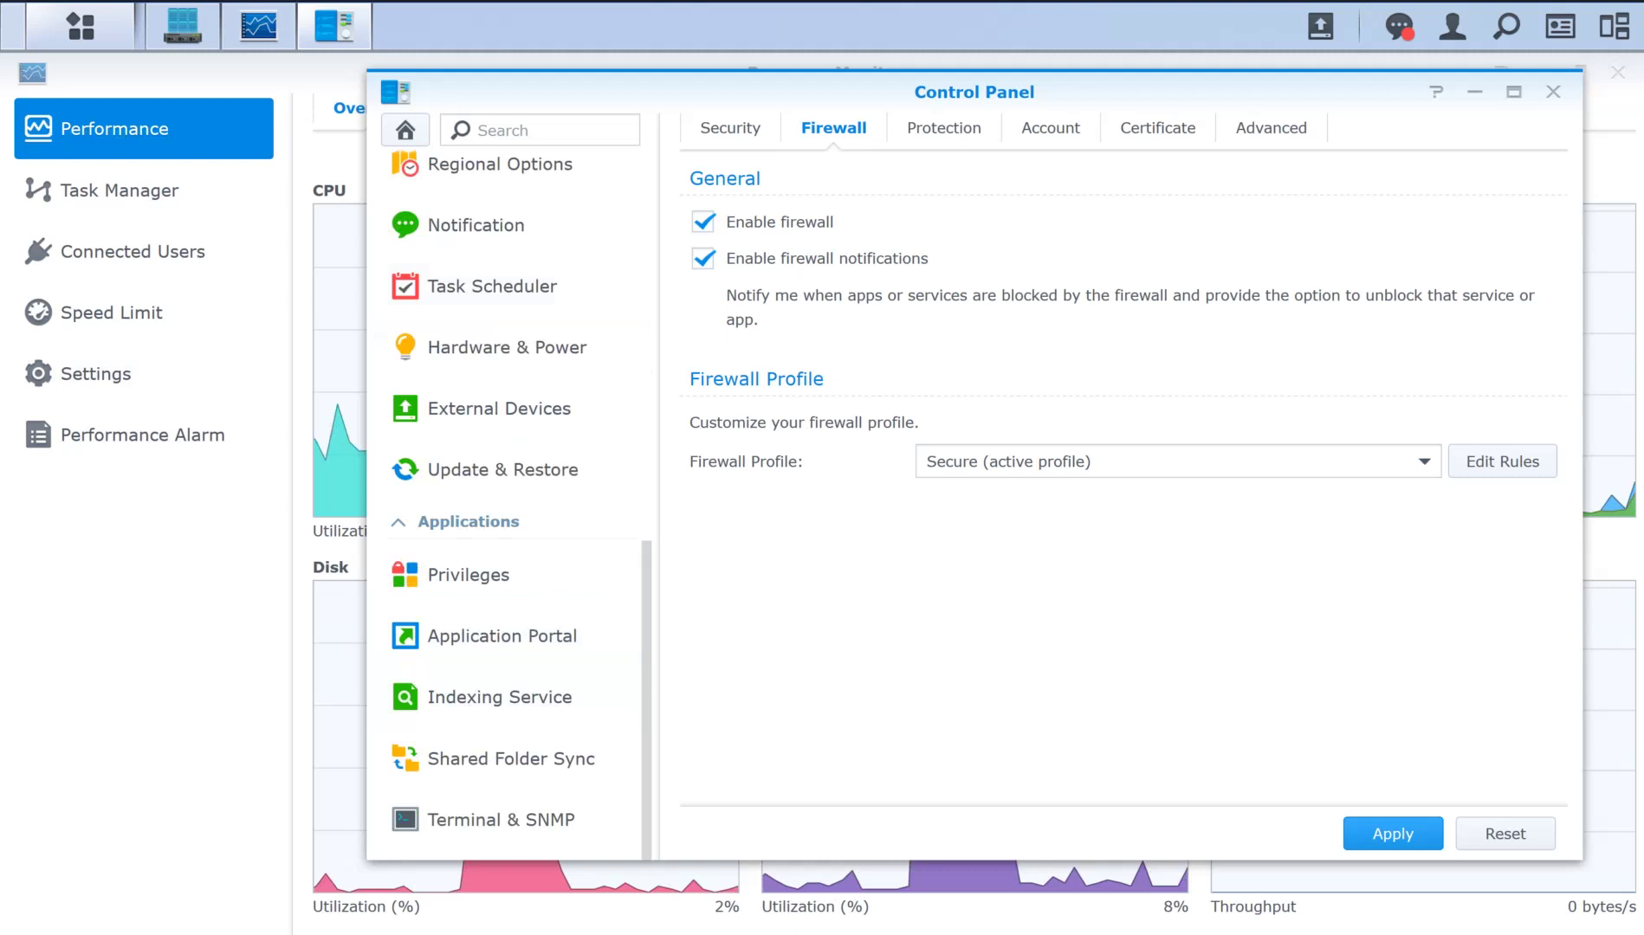
click(1514, 92)
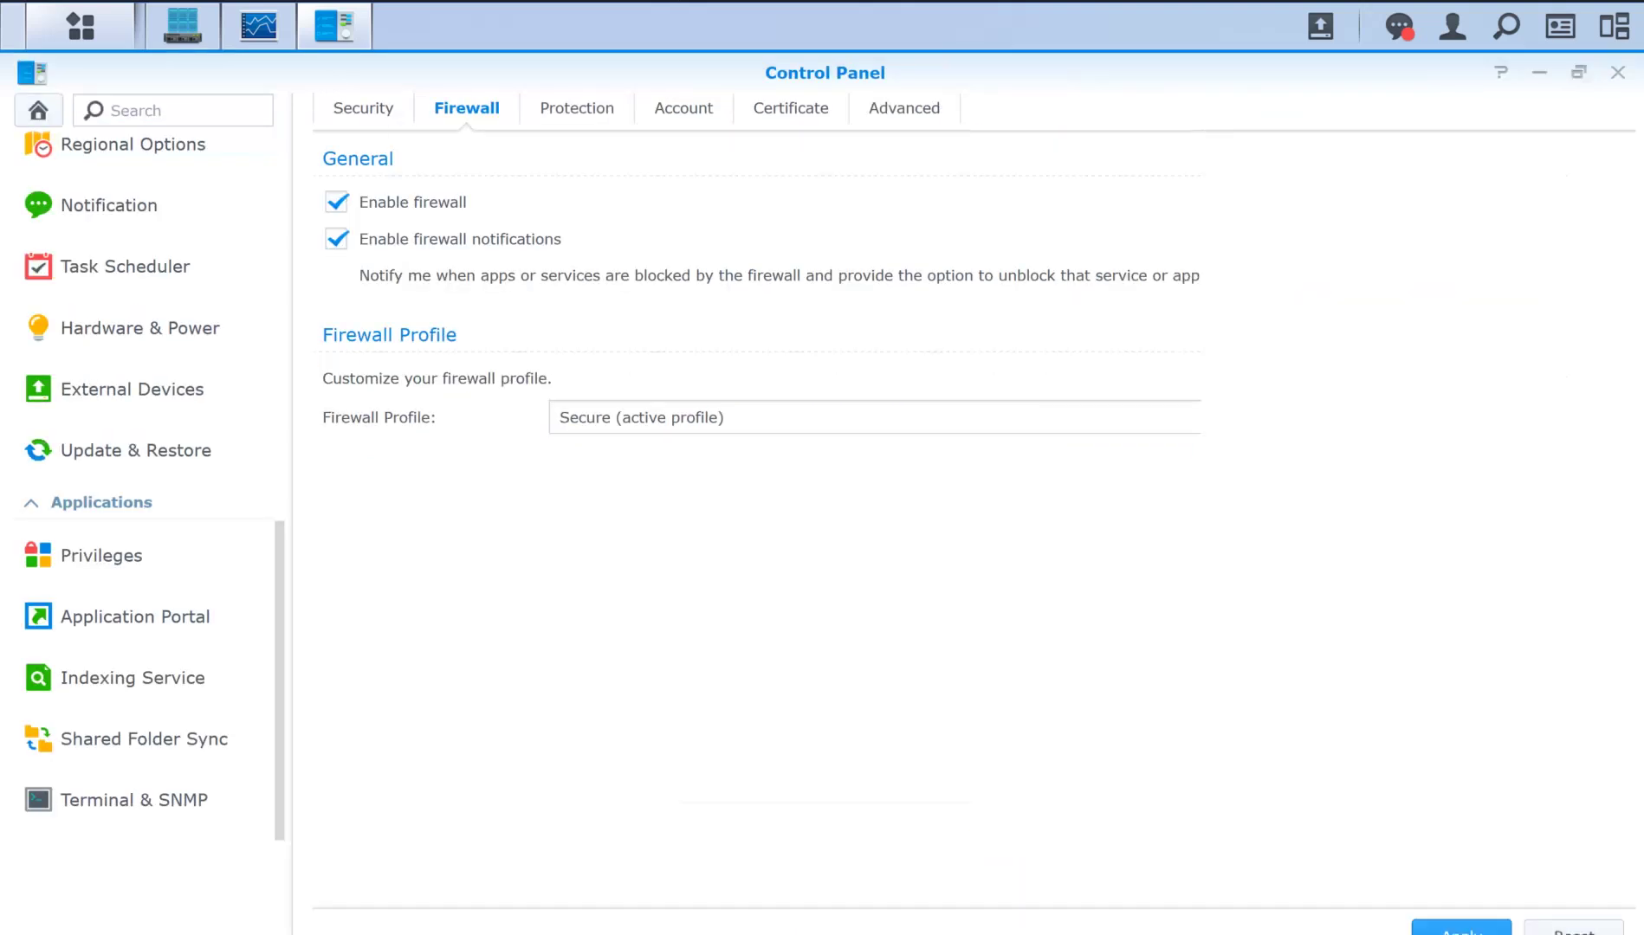
scroll(55, 276, up, 2)
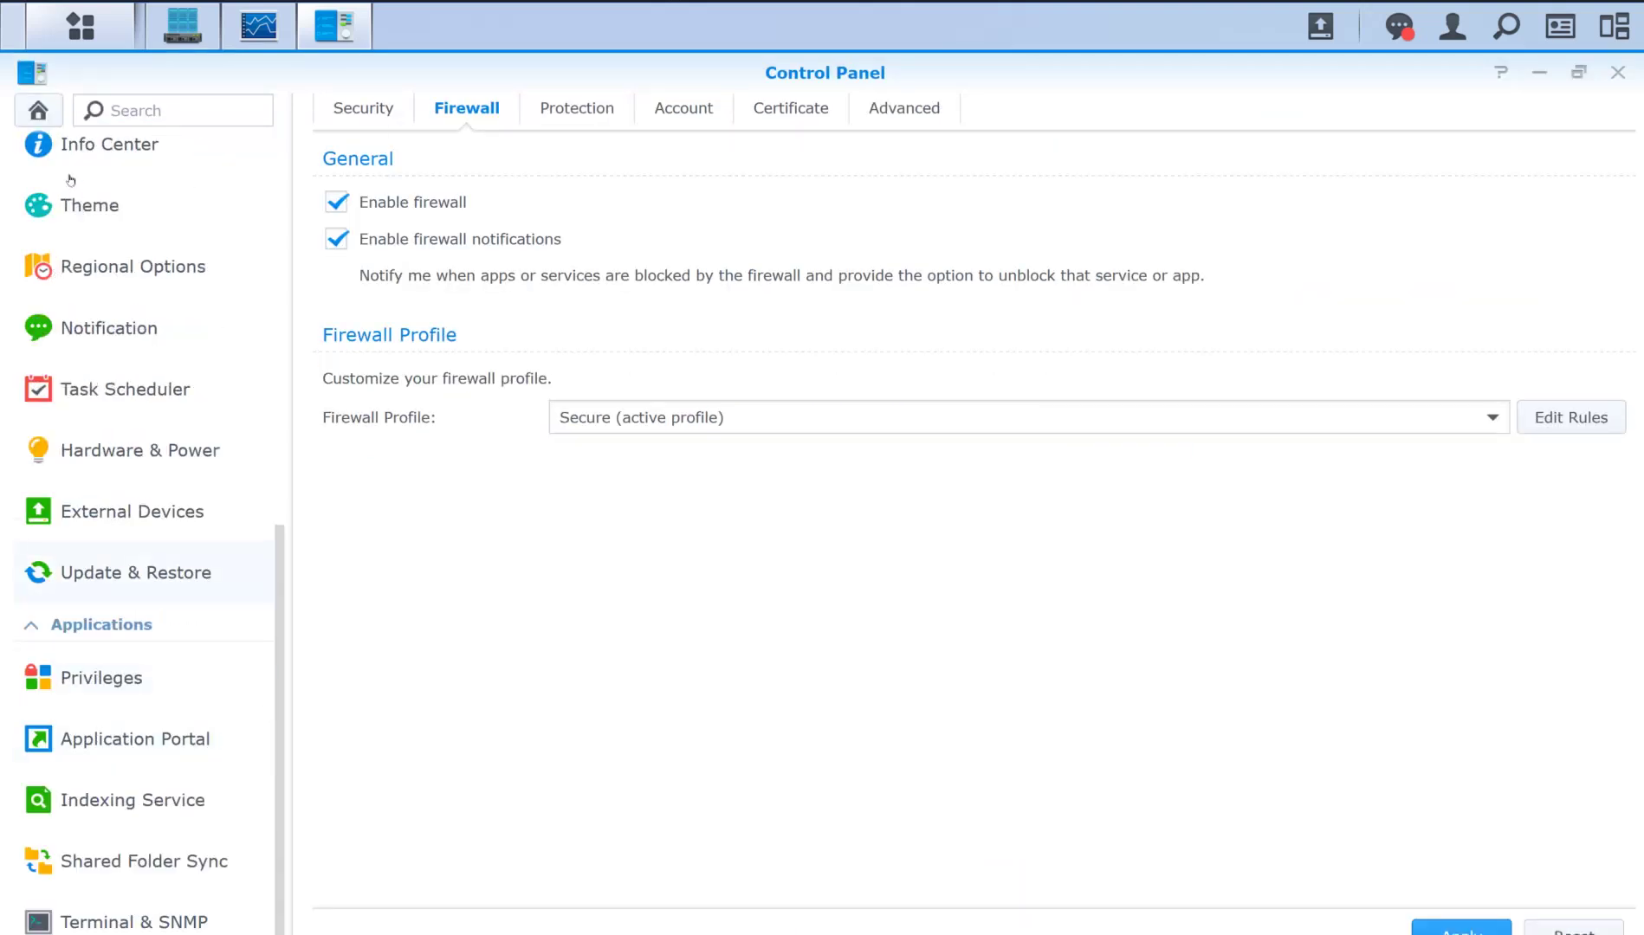
key(Return)
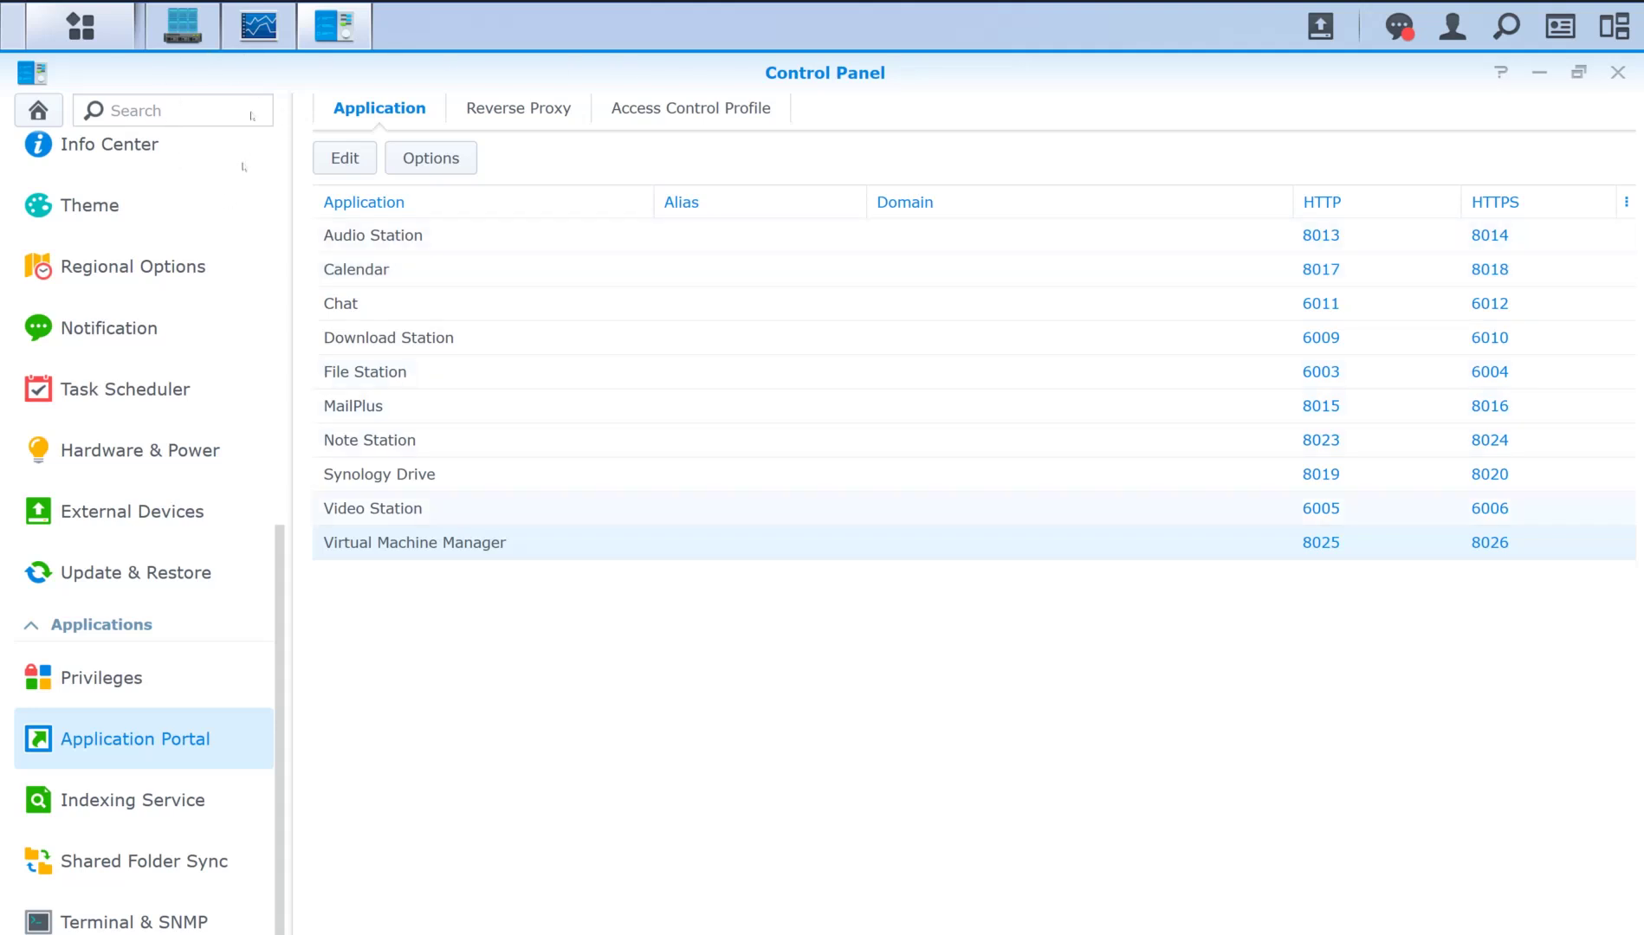
Return to the Security firewall settings, open the Secure profile's rules and open the first rule for editing.
scroll(104, 131, up, 5)
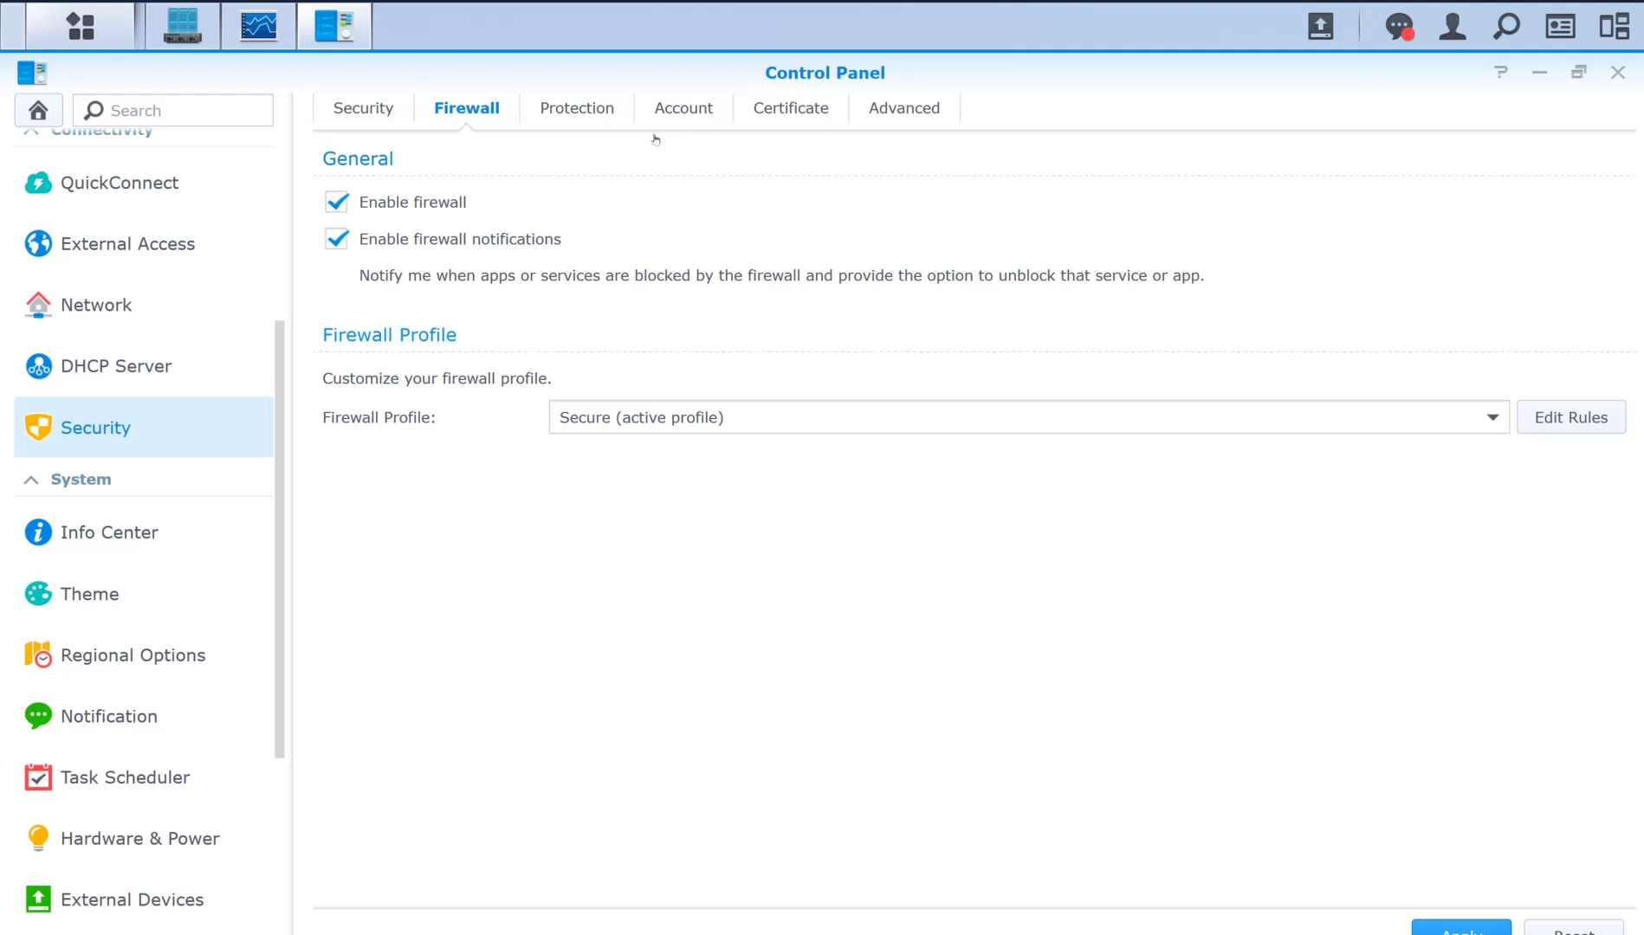
click(1570, 418)
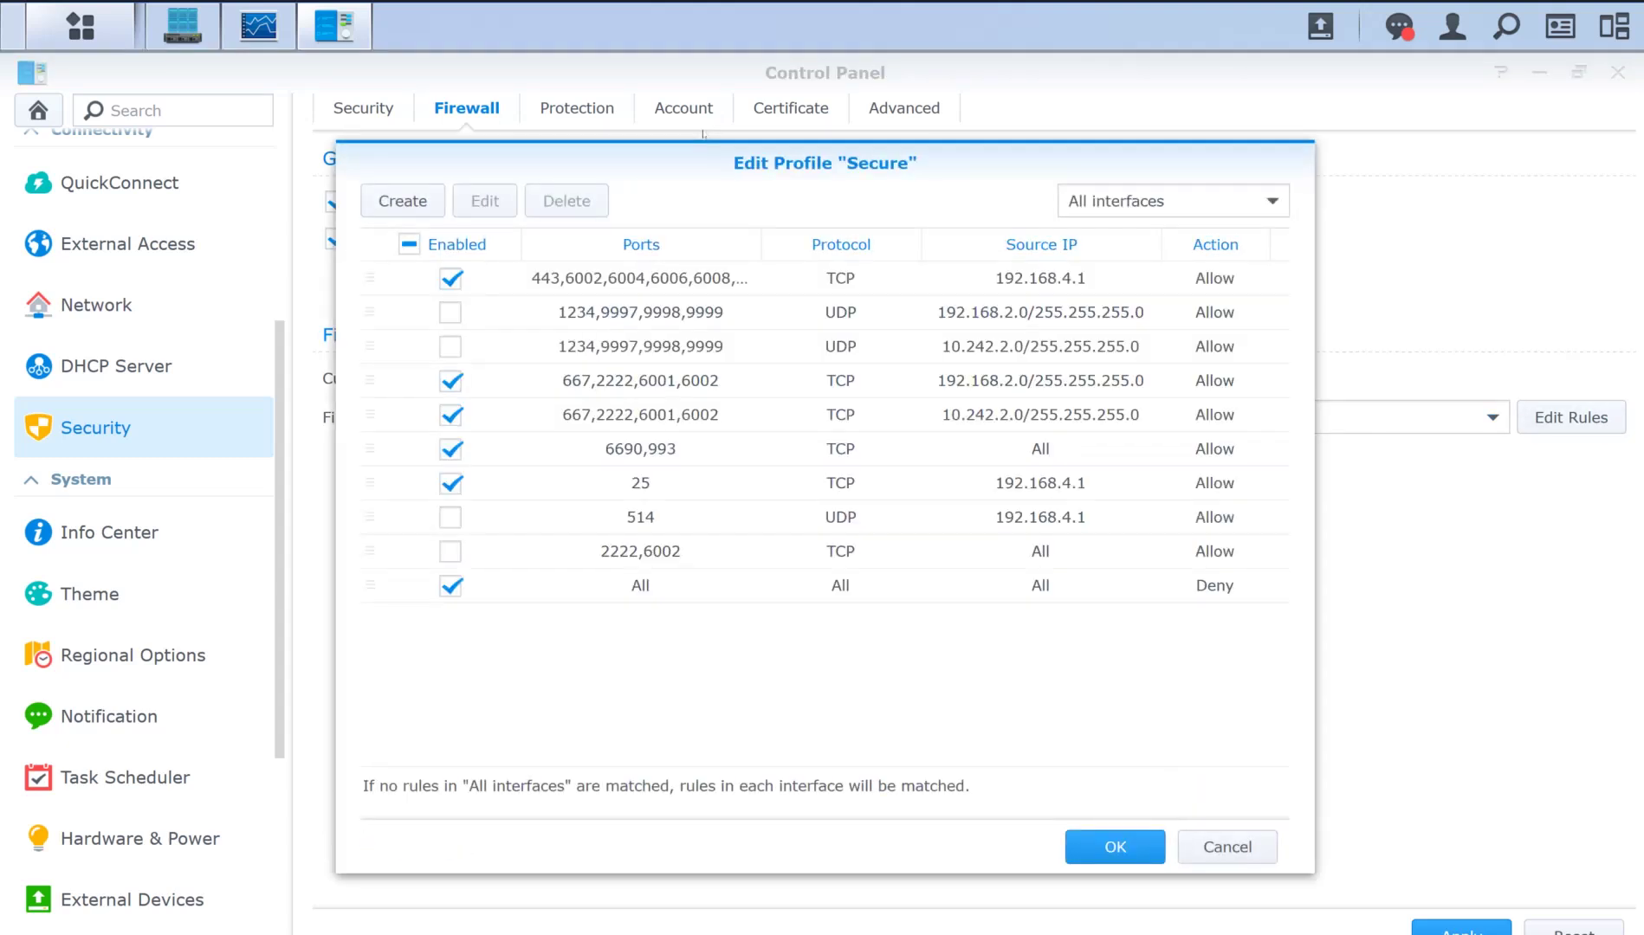
click(1041, 285)
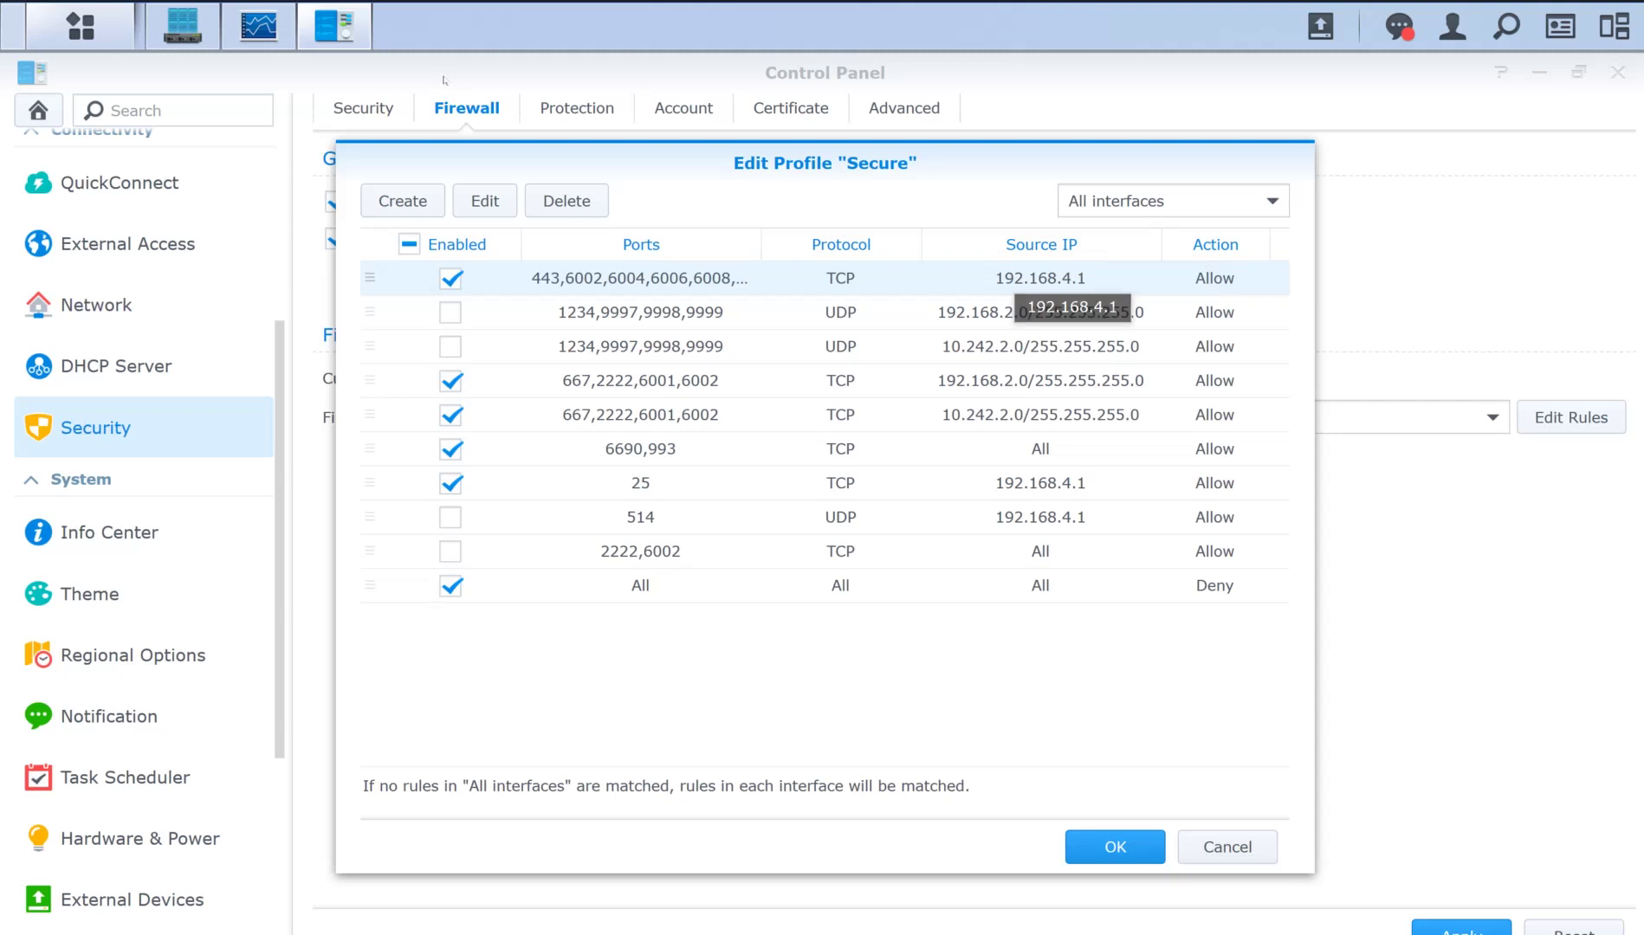
double_click(1040, 277)
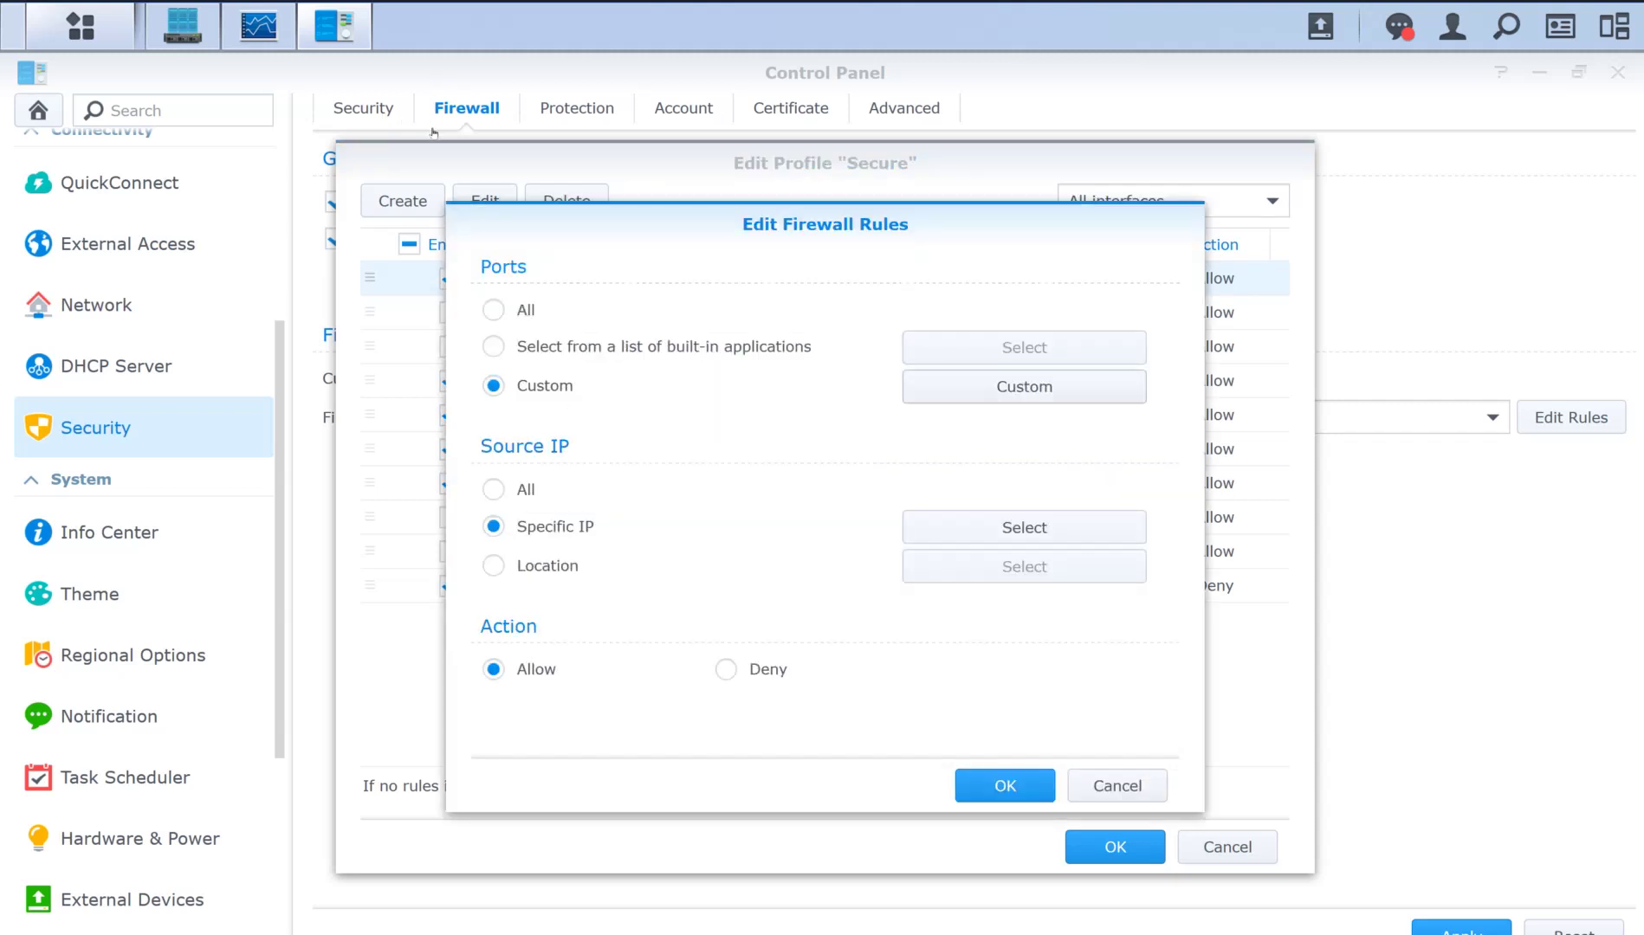
Examine the first rule's custom TCP destination port list and close it without changes.
key(space)
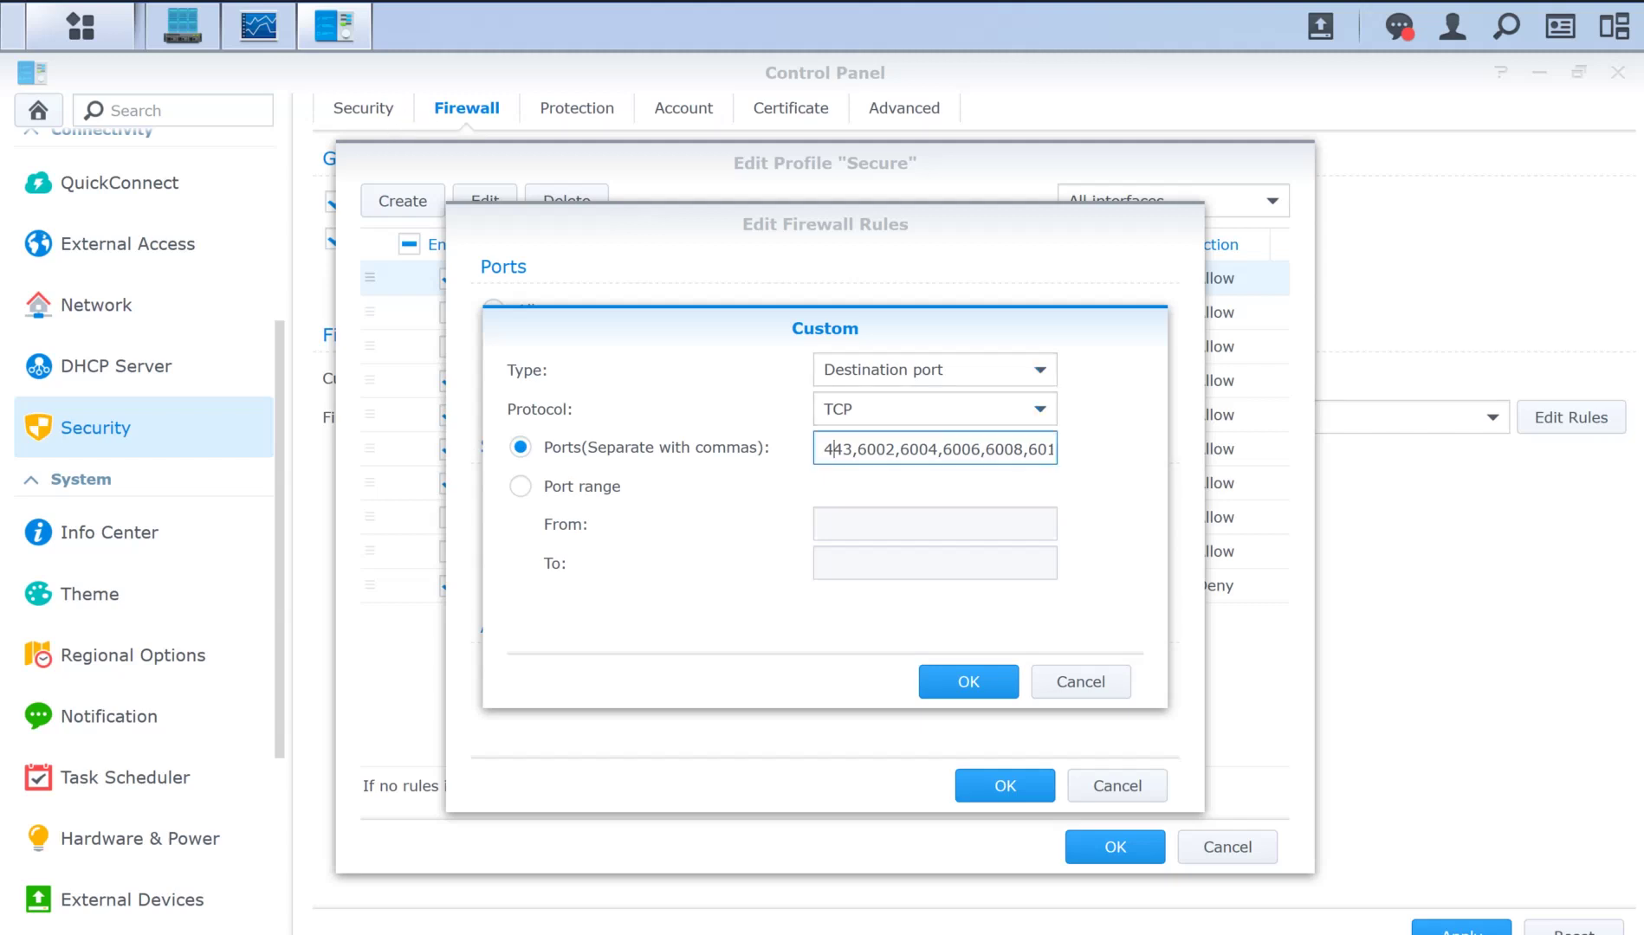
key(Tab)
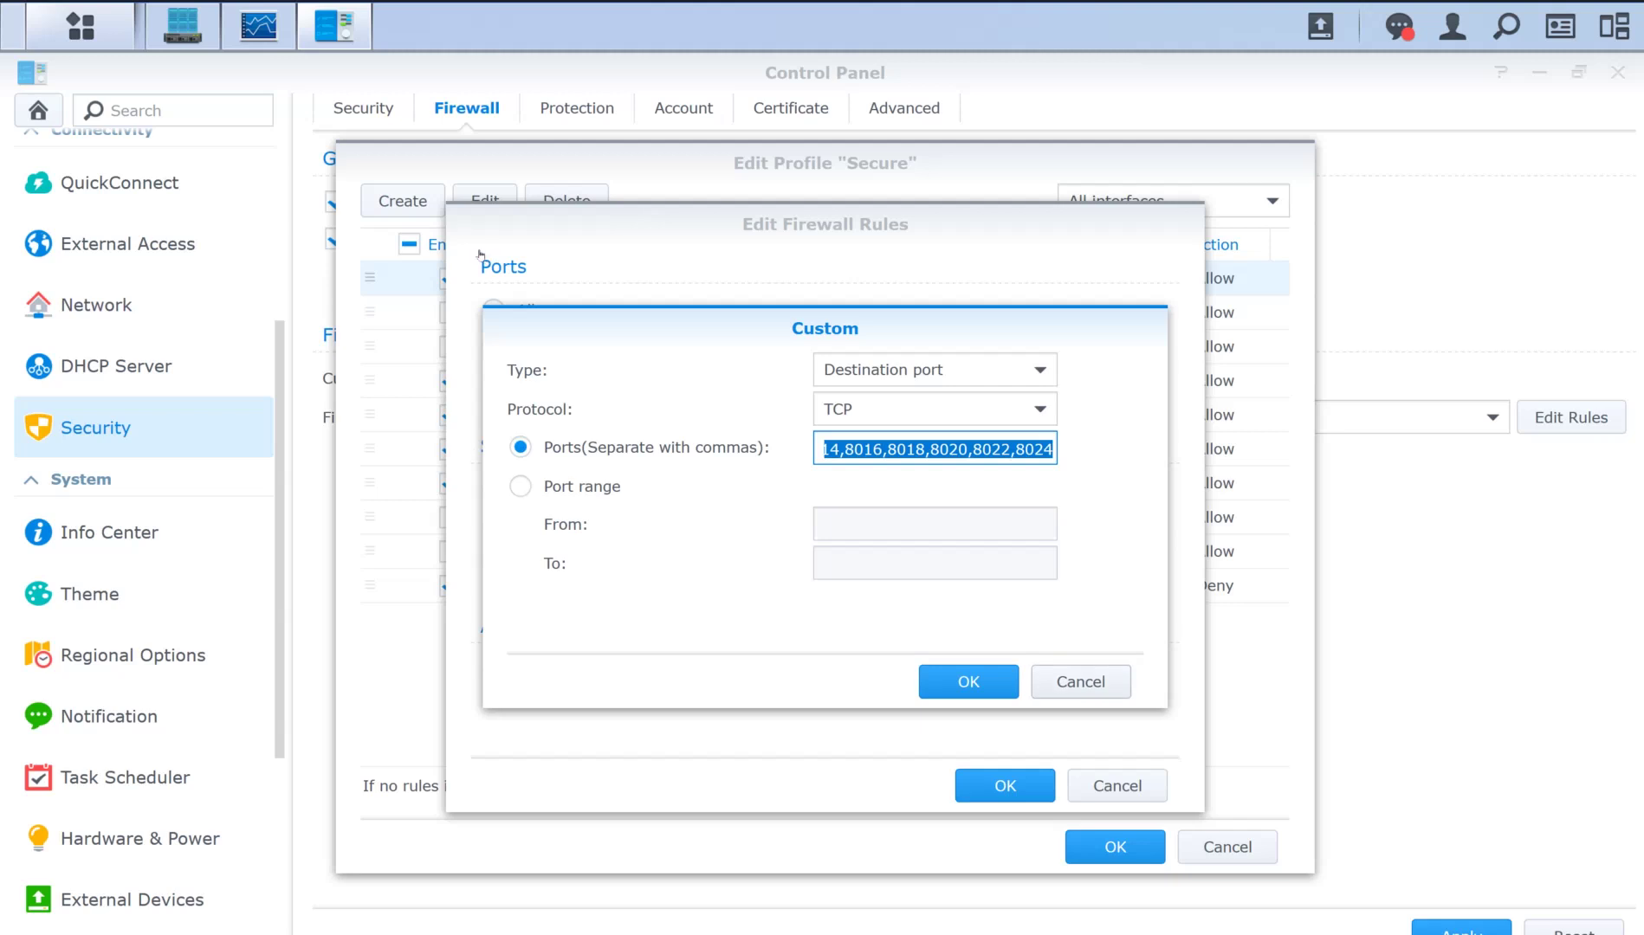
click(873, 448)
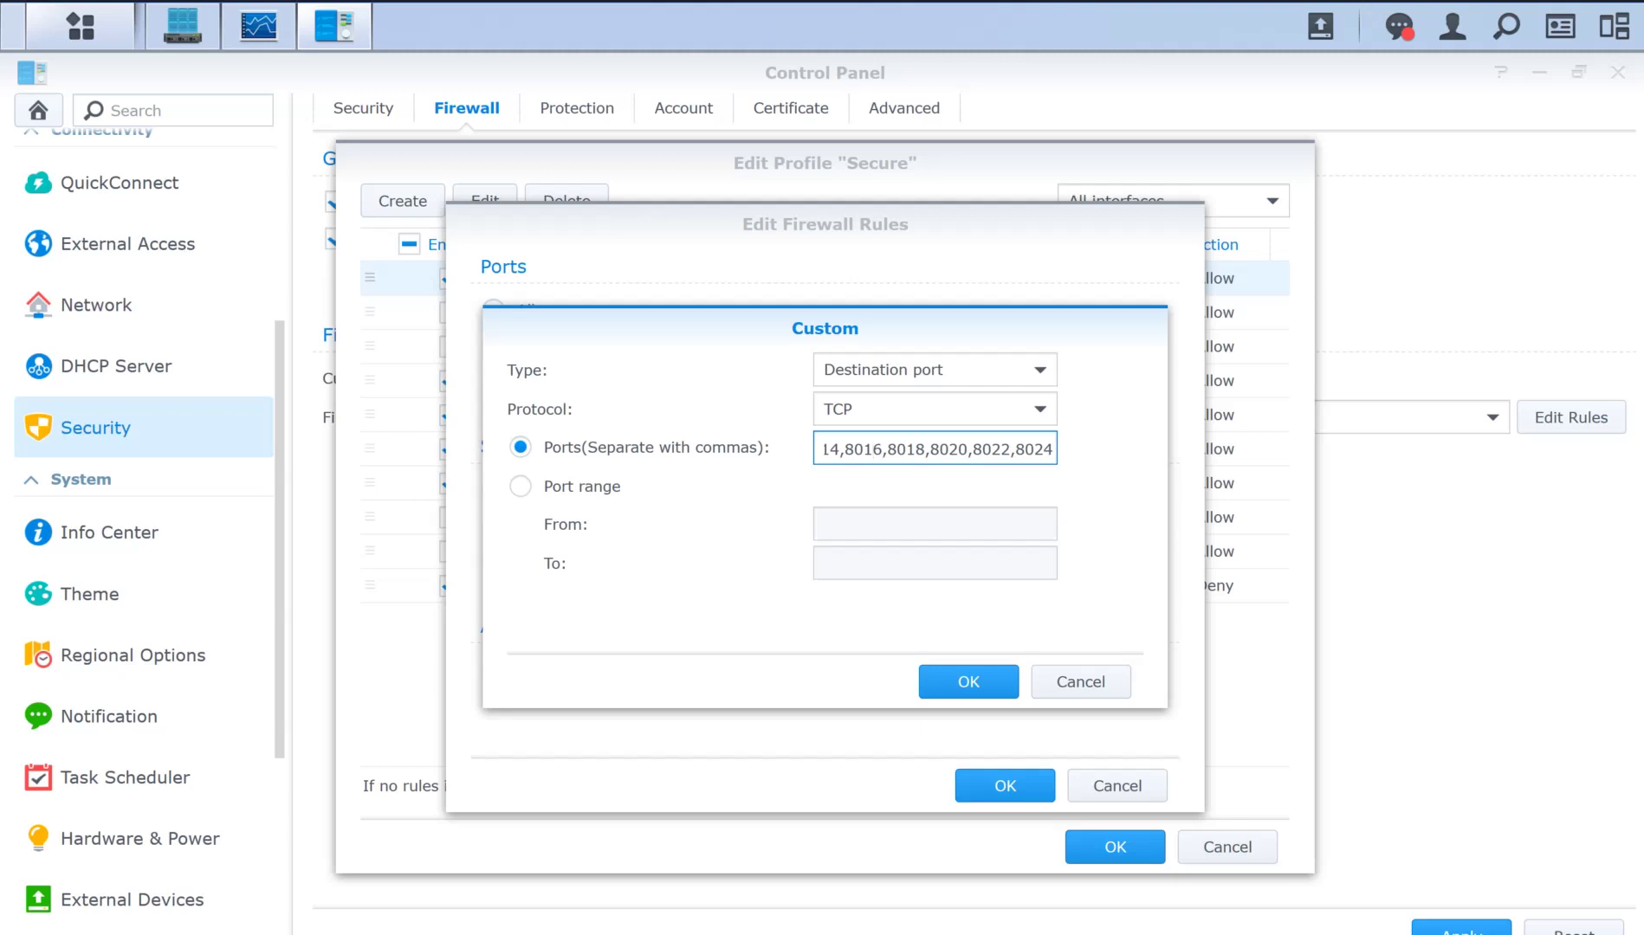
double_click(949, 448)
key(Escape)
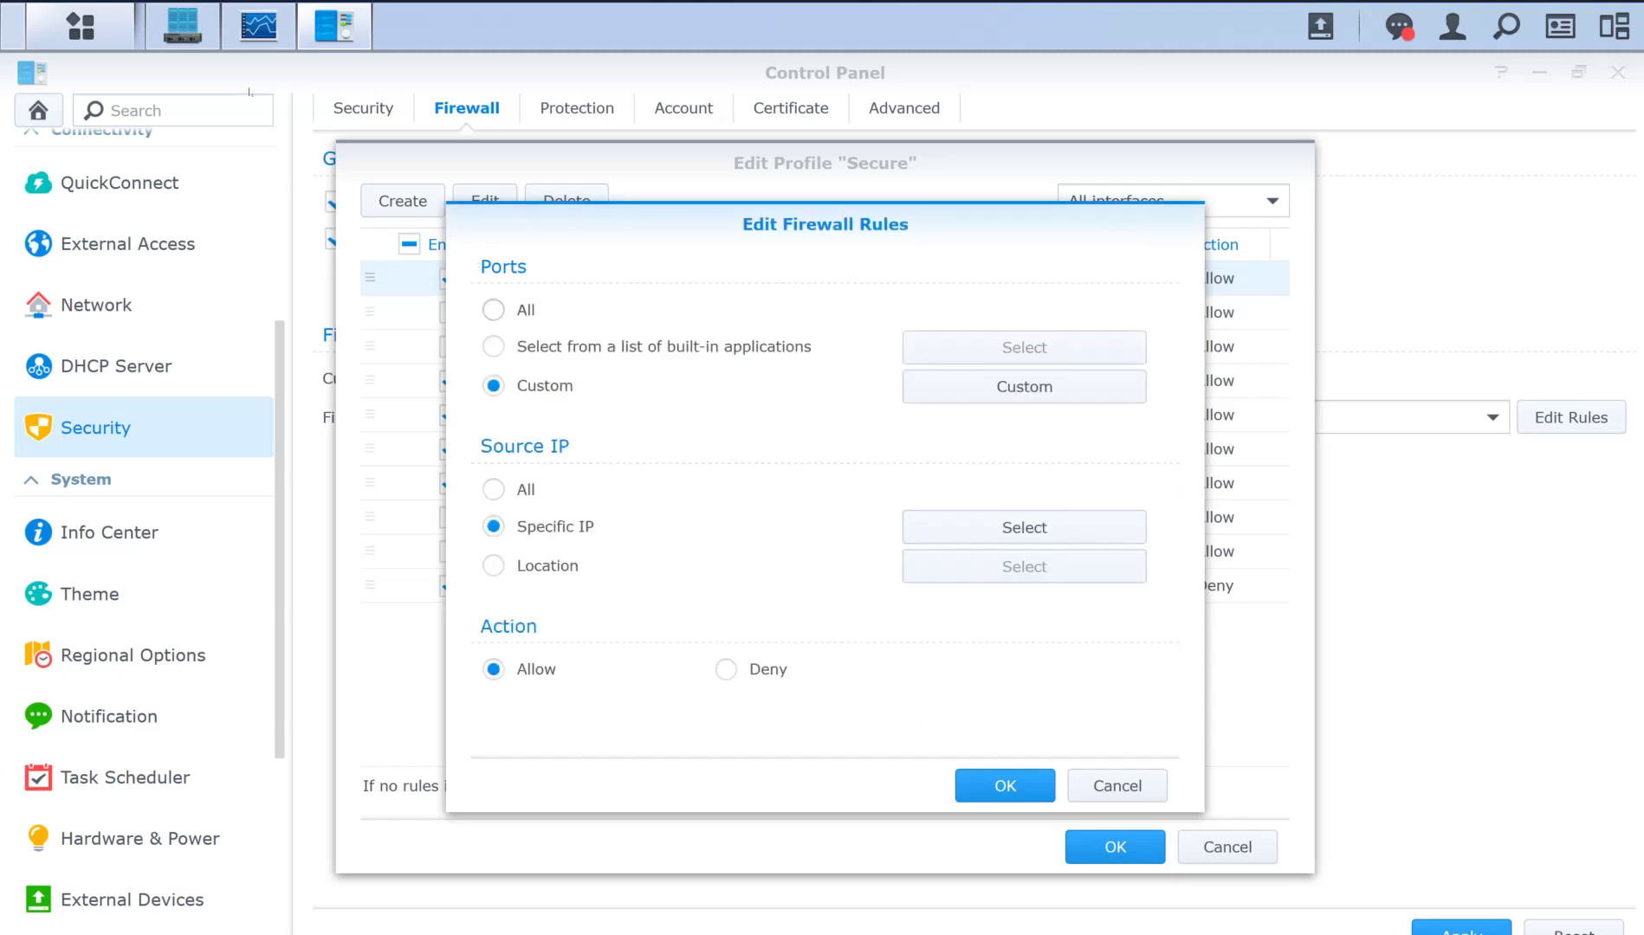
Set the rule's ports to be selected from built-in applications and open the application list.
key(Up)
key(Tab)
key(space)
Examine the first entries of the built-in applications list with their ports, up to File Station and Audio Station.
key(Down)
key(Down)
key(Down)
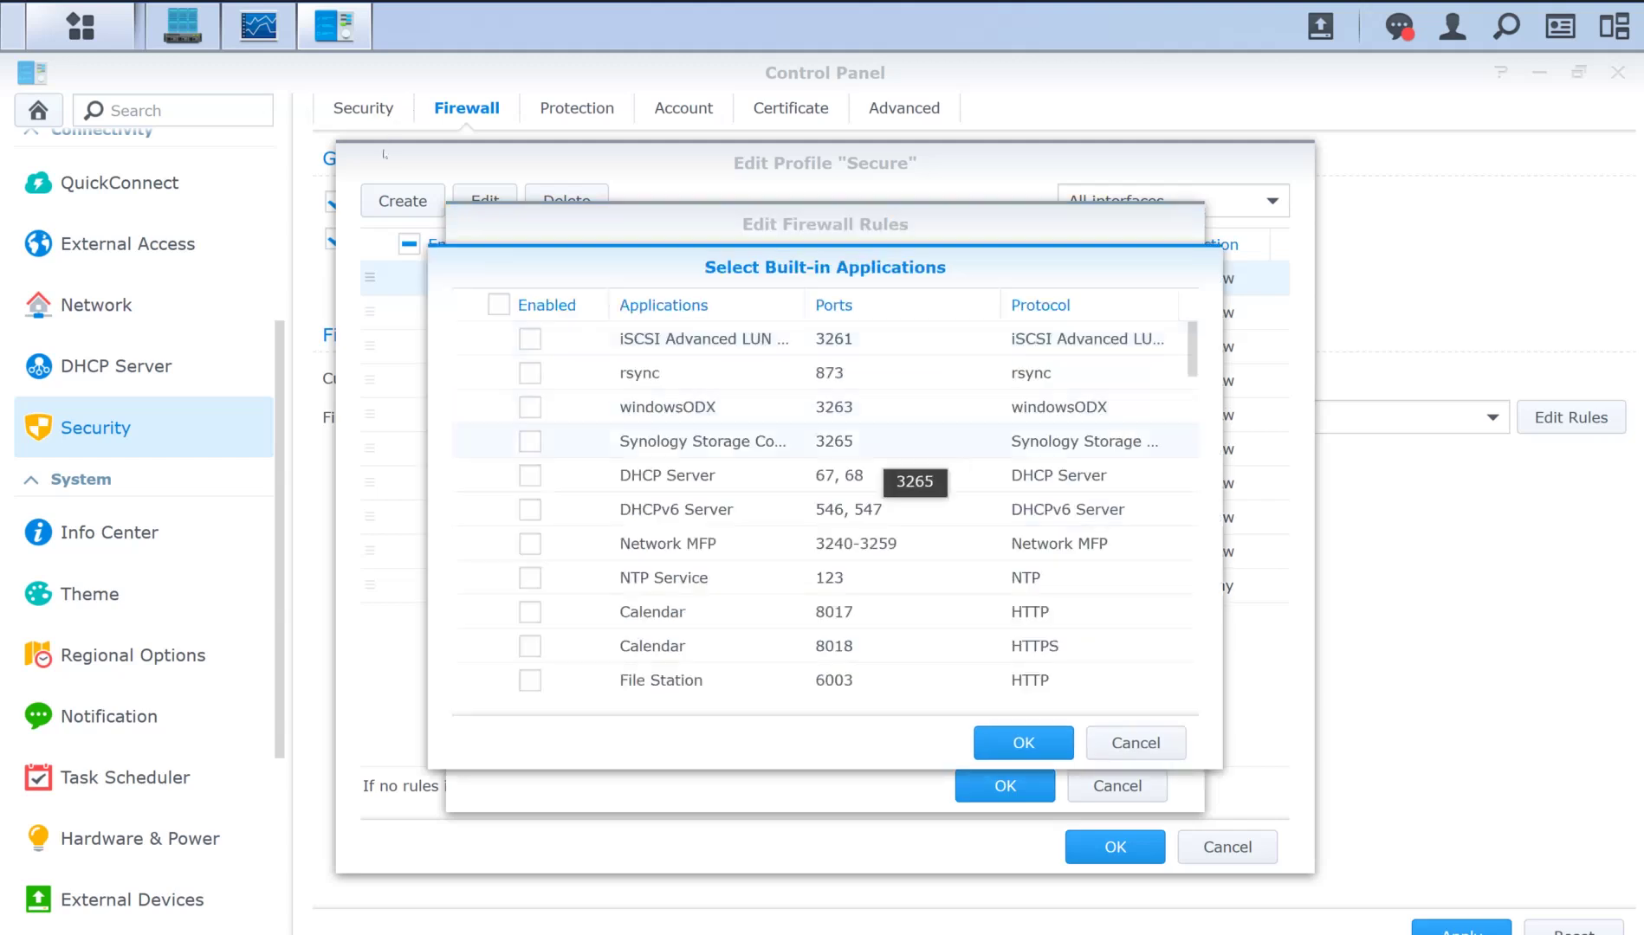
key(Down)
key(Down)
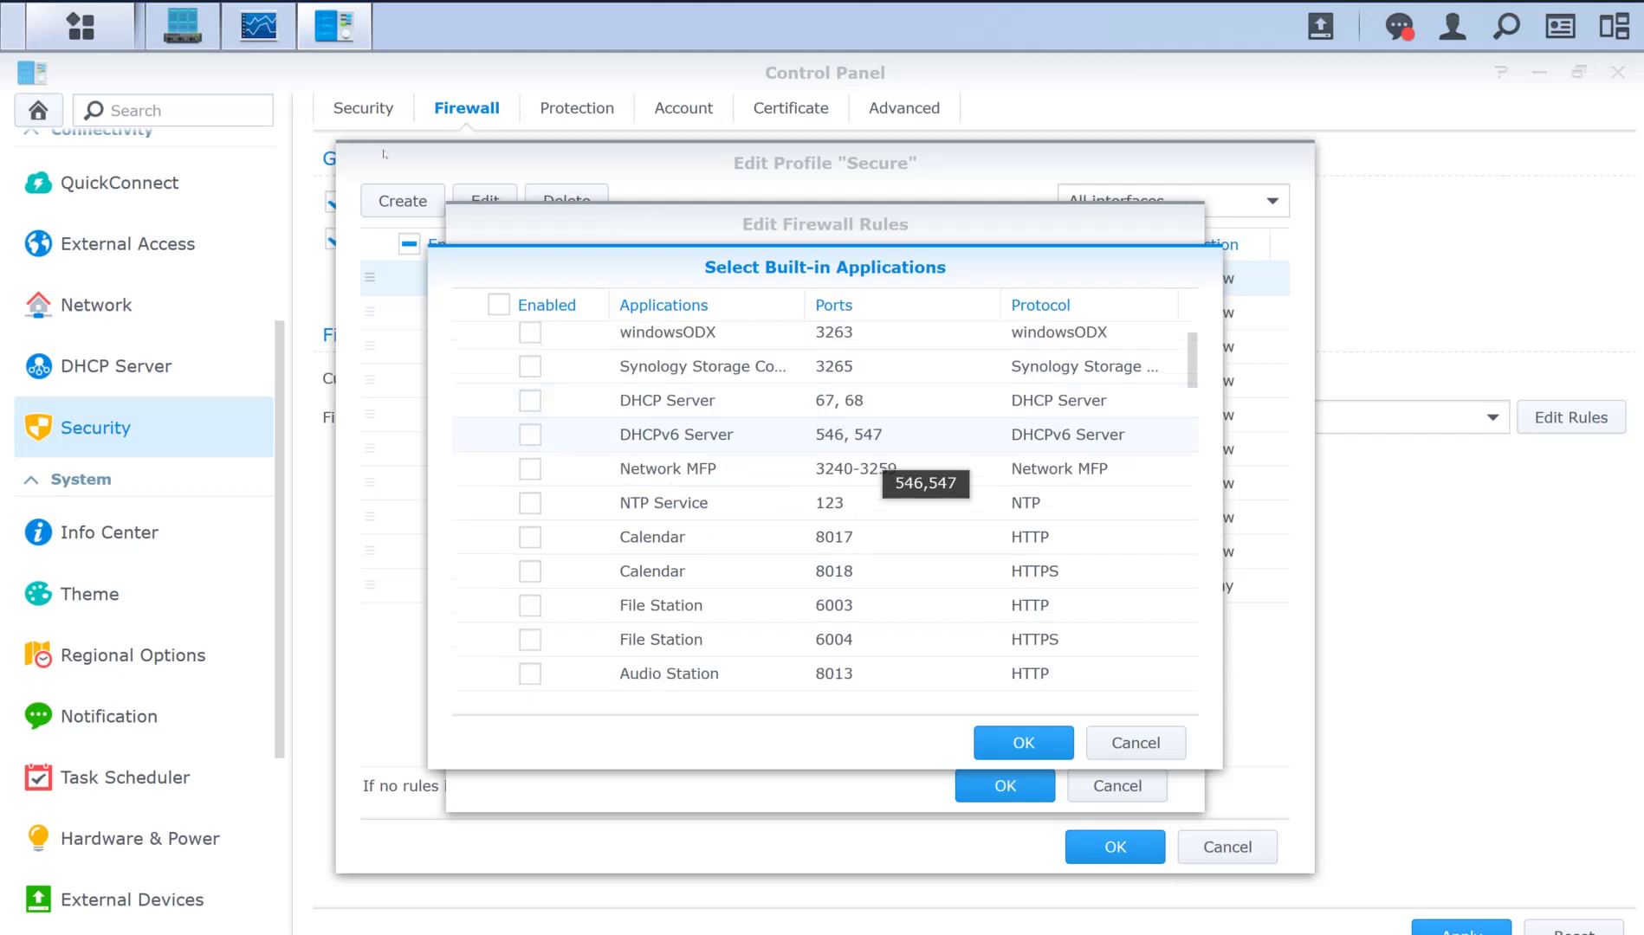
key(Down)
key(Down)
key(Down)
key(Down)
key(Down)
key(Down)
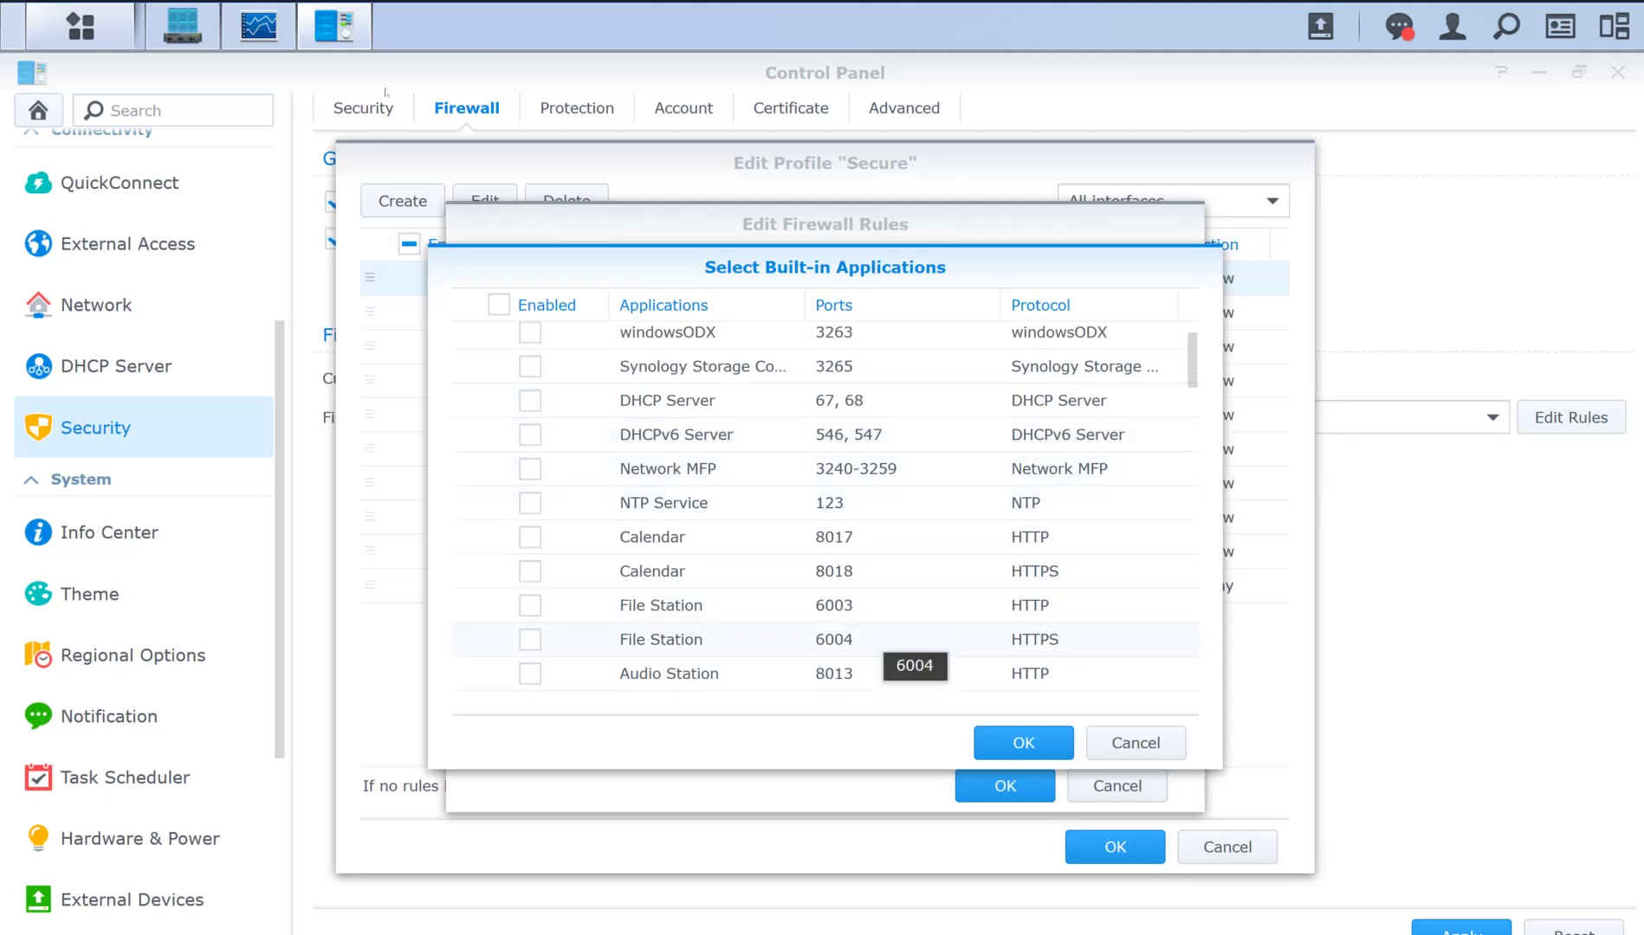
key(Escape)
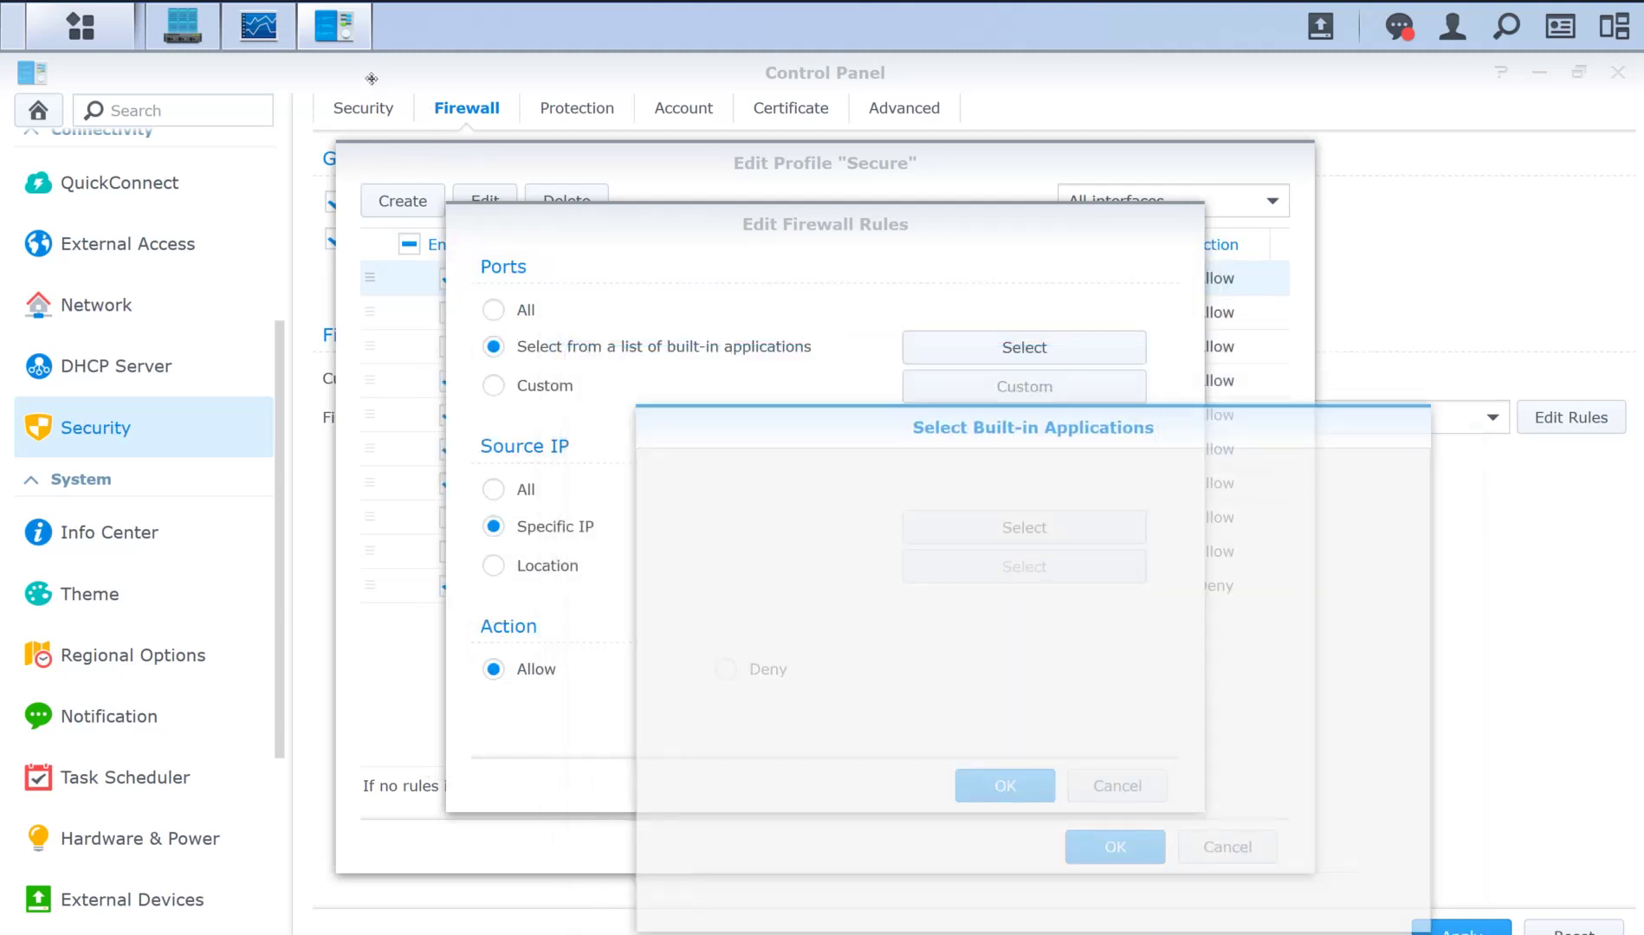
key(Return)
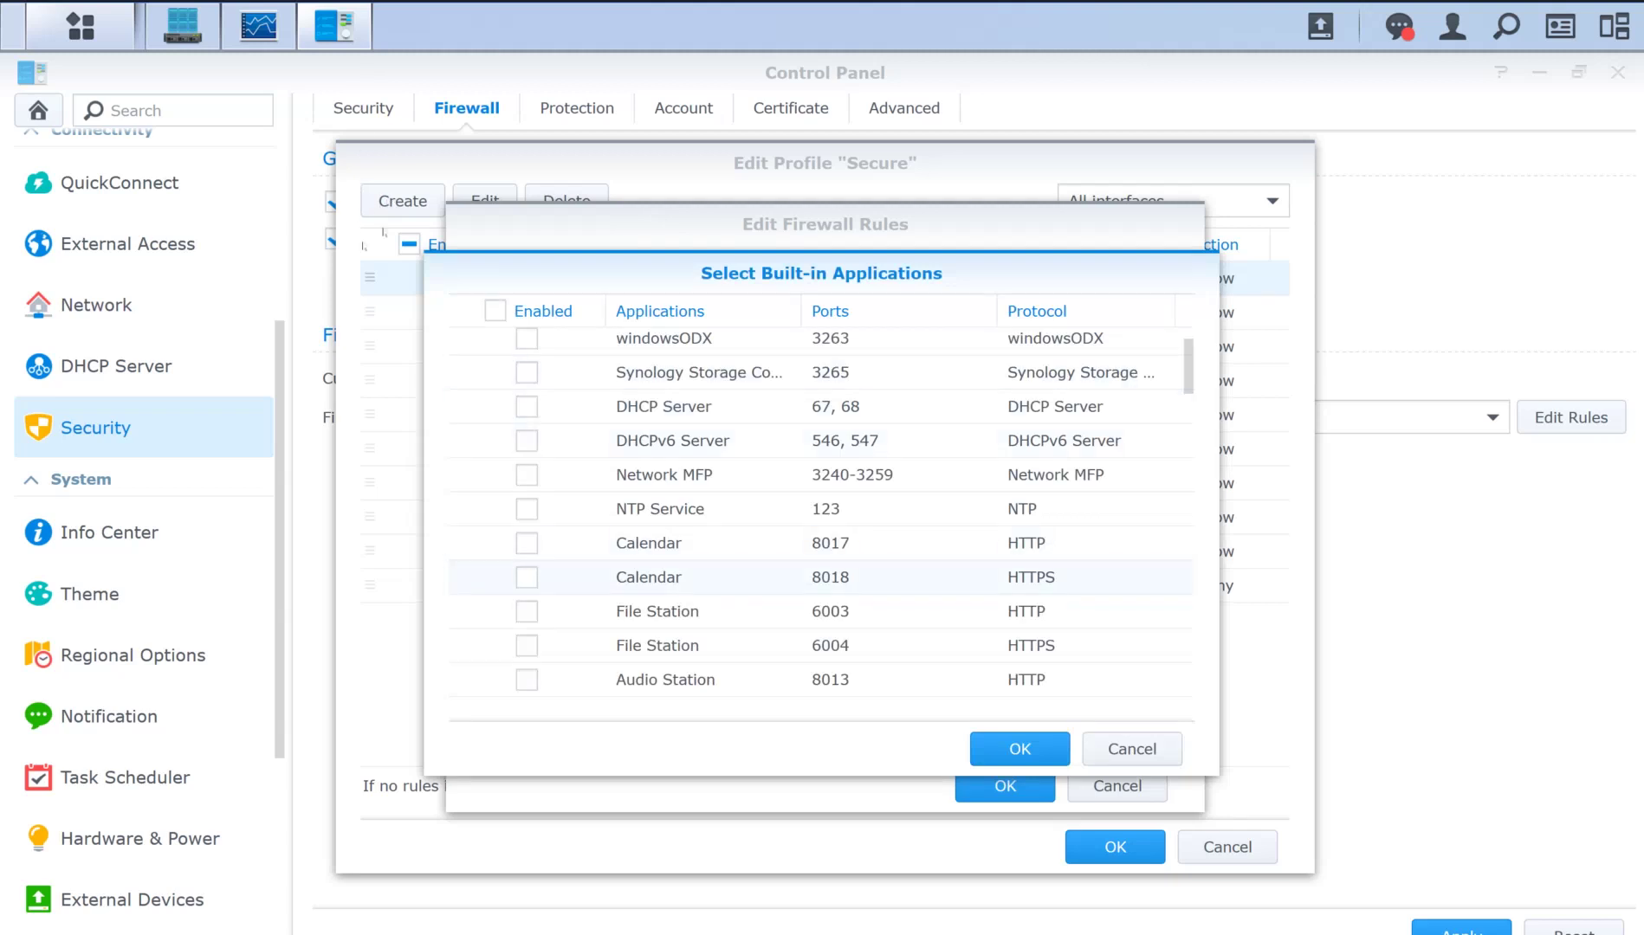
Try enabling the built-in Calendar HTTPS entry on port 8018, and clear it again.
key(Down)
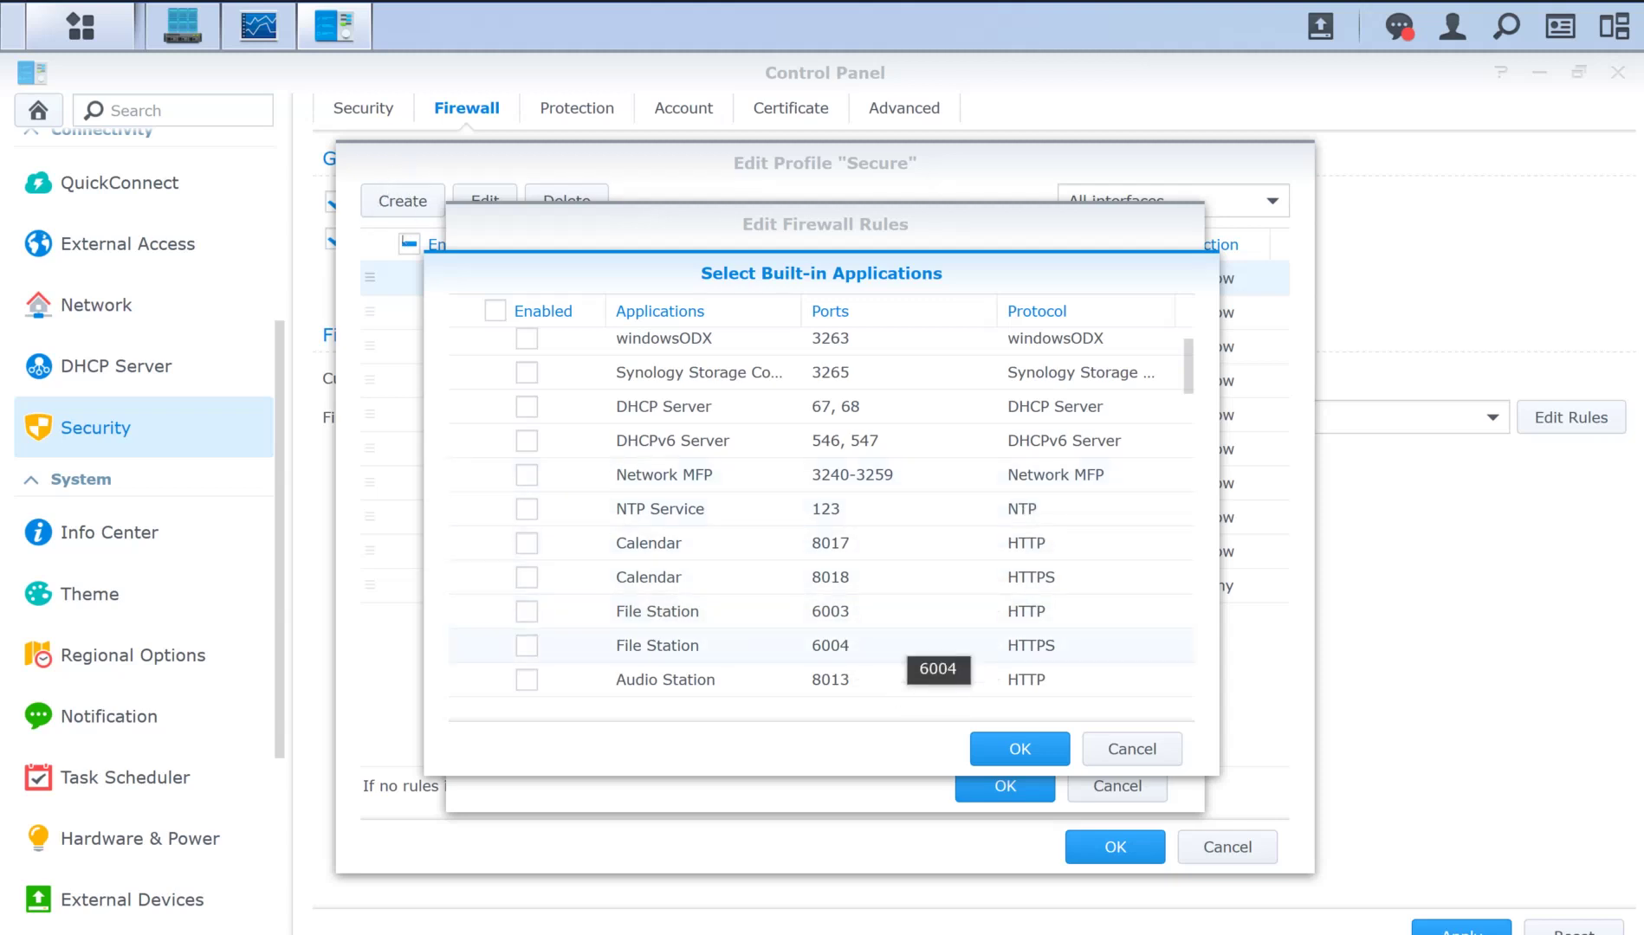
key(Up)
key(space)
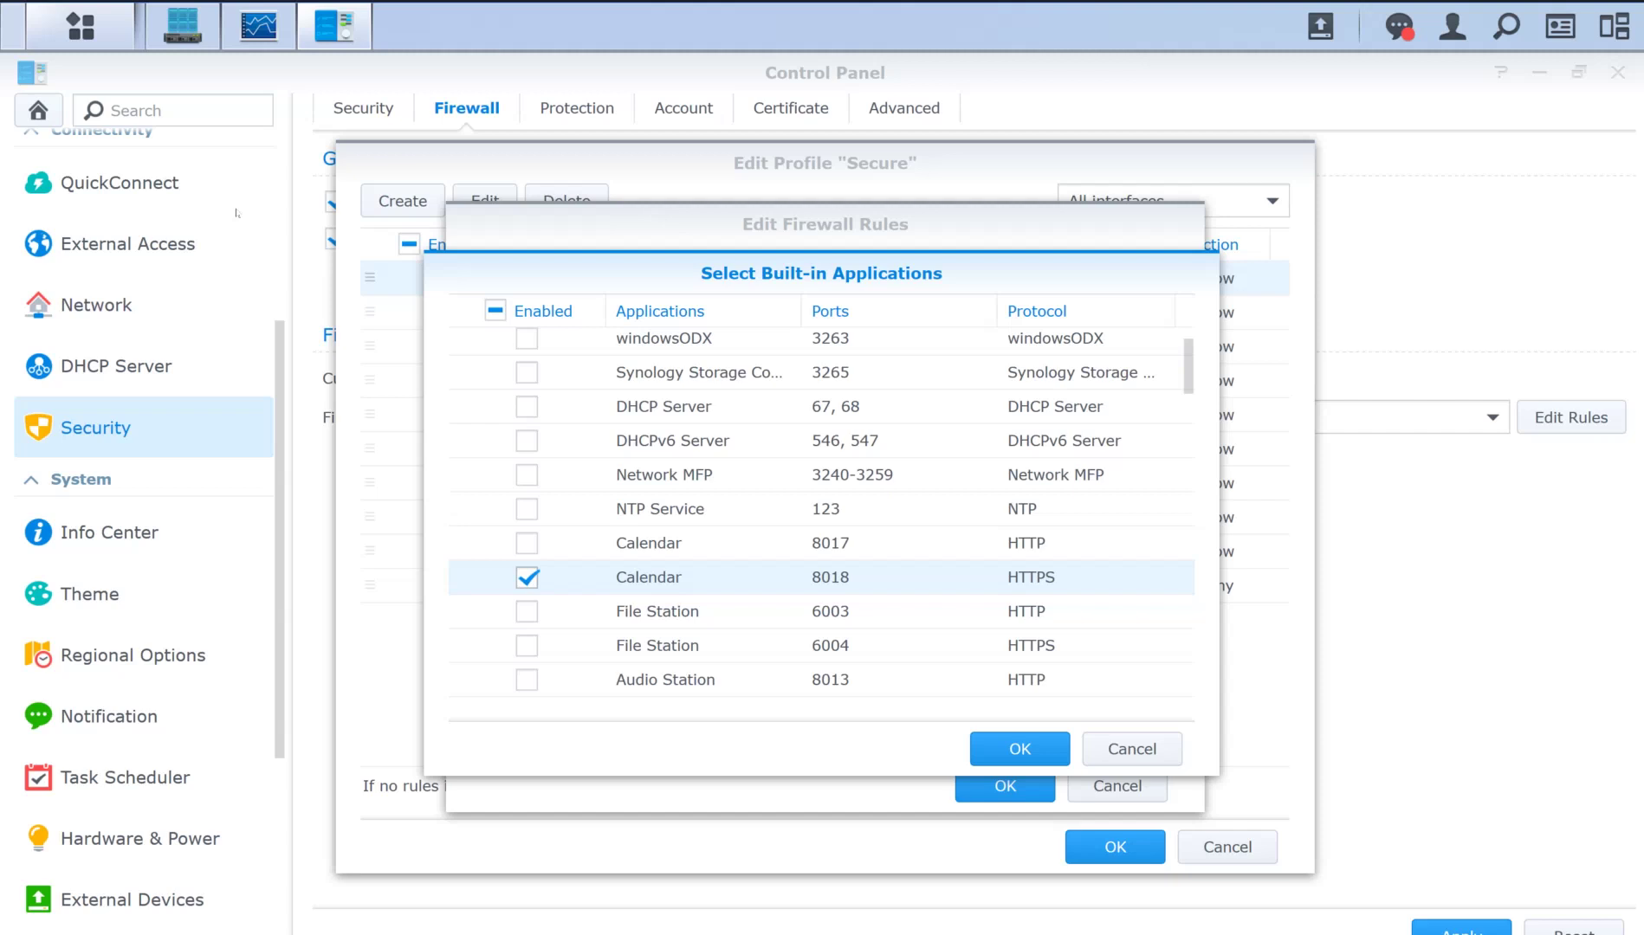
key(space)
Examine the rest of the built-in applications and their ports, including DSM, WebDAV, FTP and SSH, and close the list.
scroll(820, 511, down, 10)
scroll(821, 511, up, 3)
scroll(820, 511, up, 4)
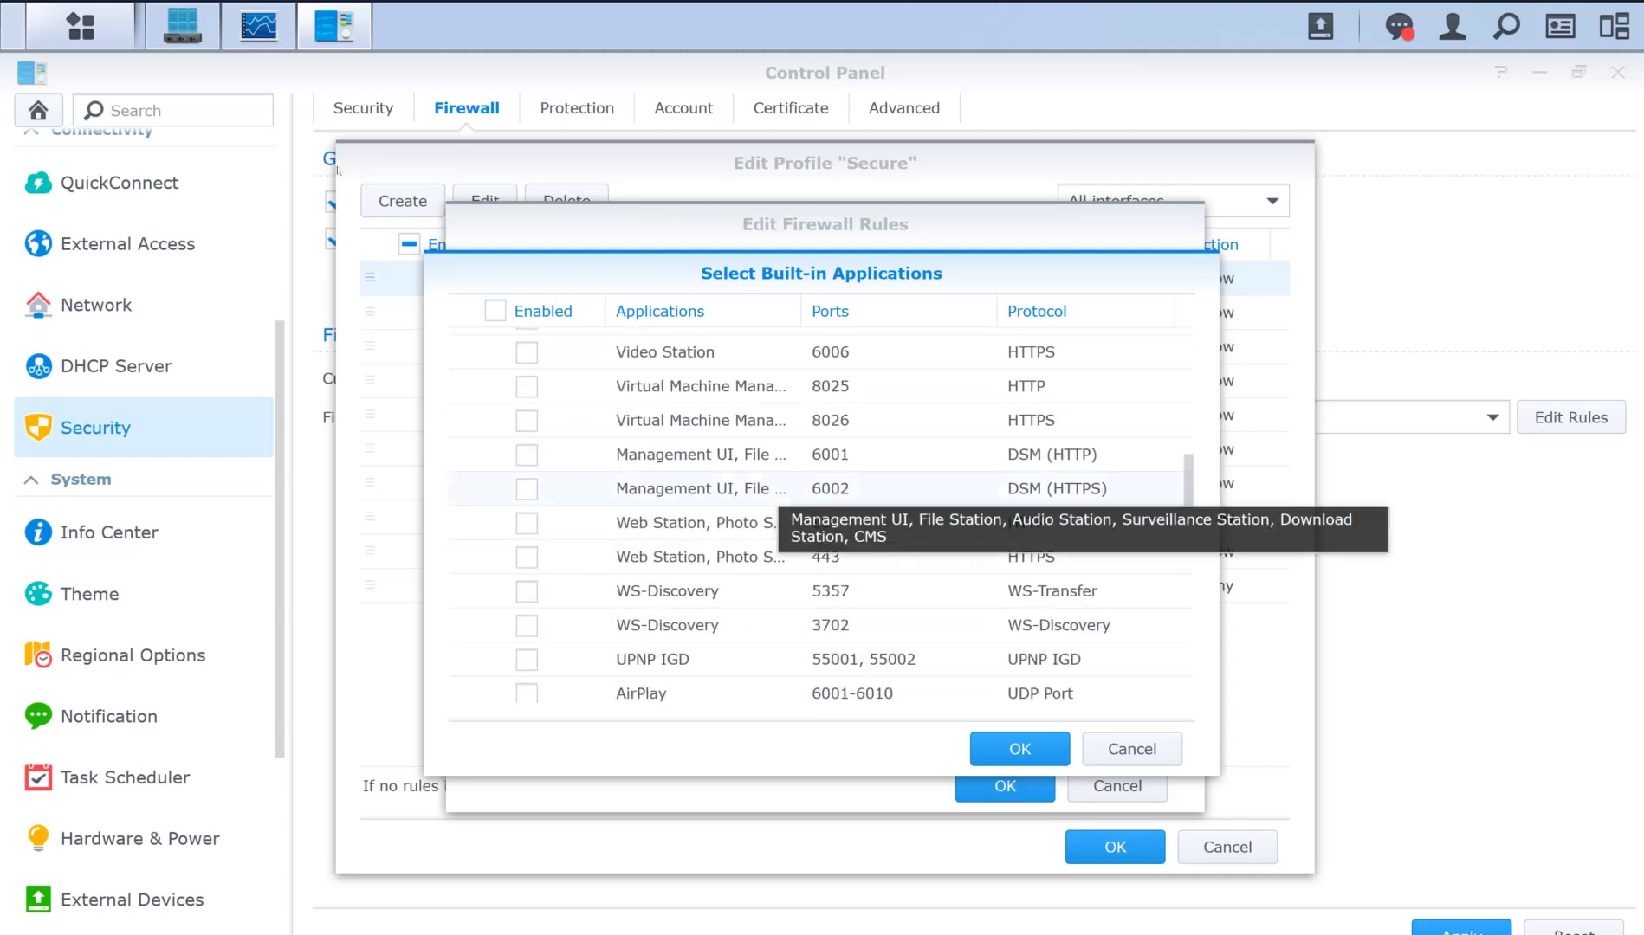
scroll(820, 511, down, 10)
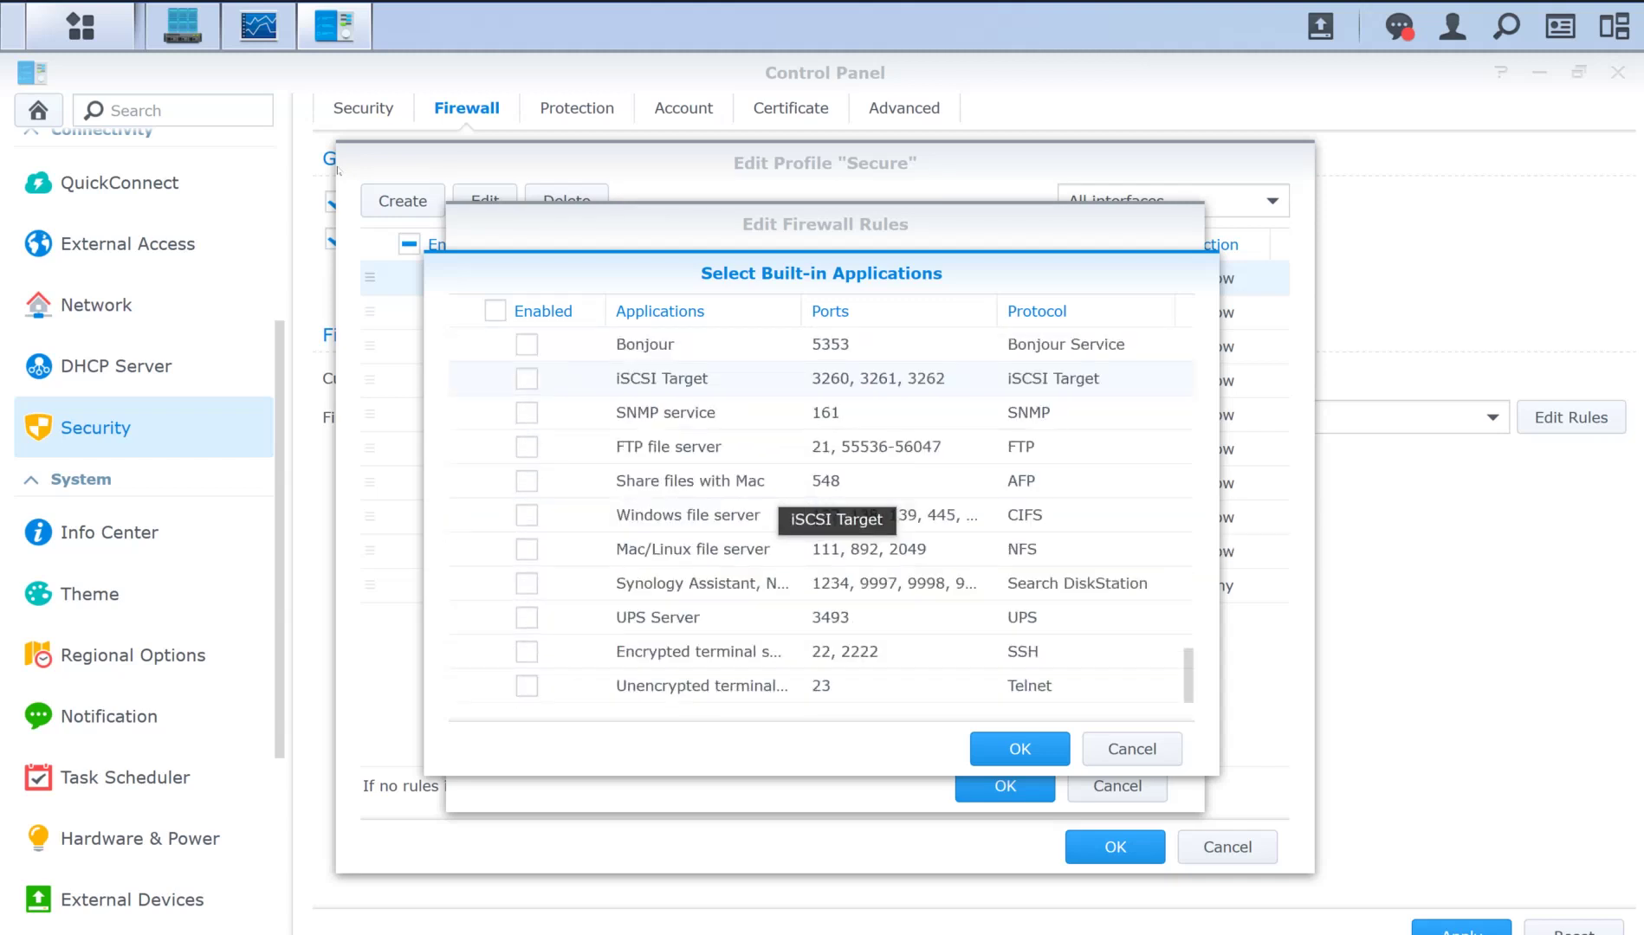
scroll(820, 511, up, 1)
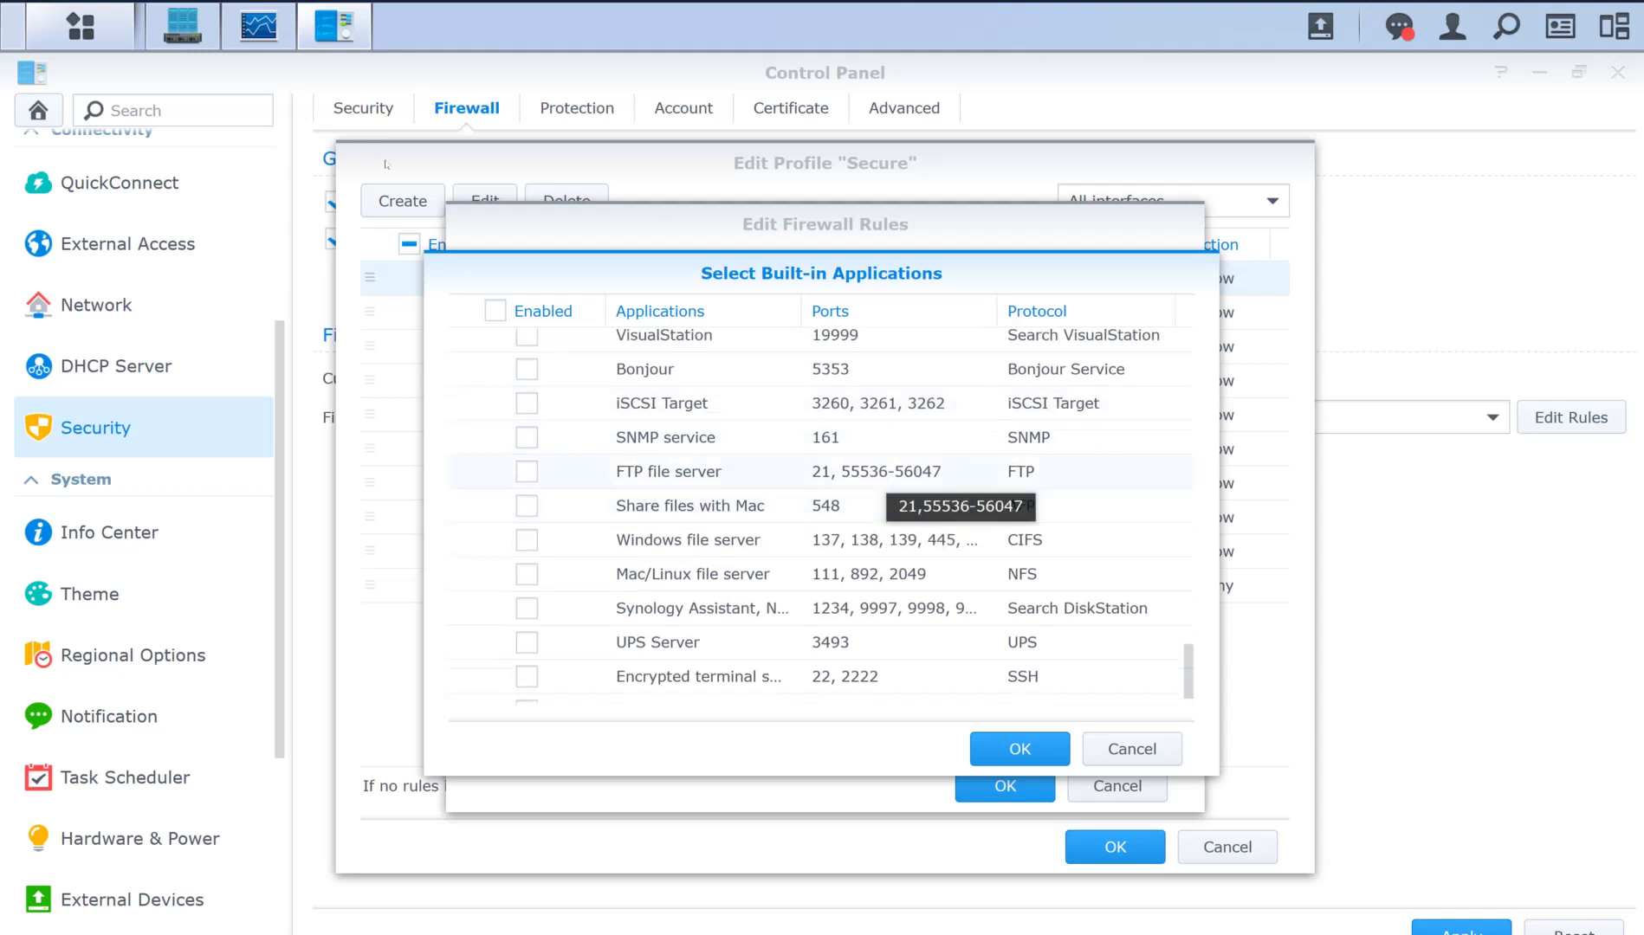
scroll(820, 511, up, 4)
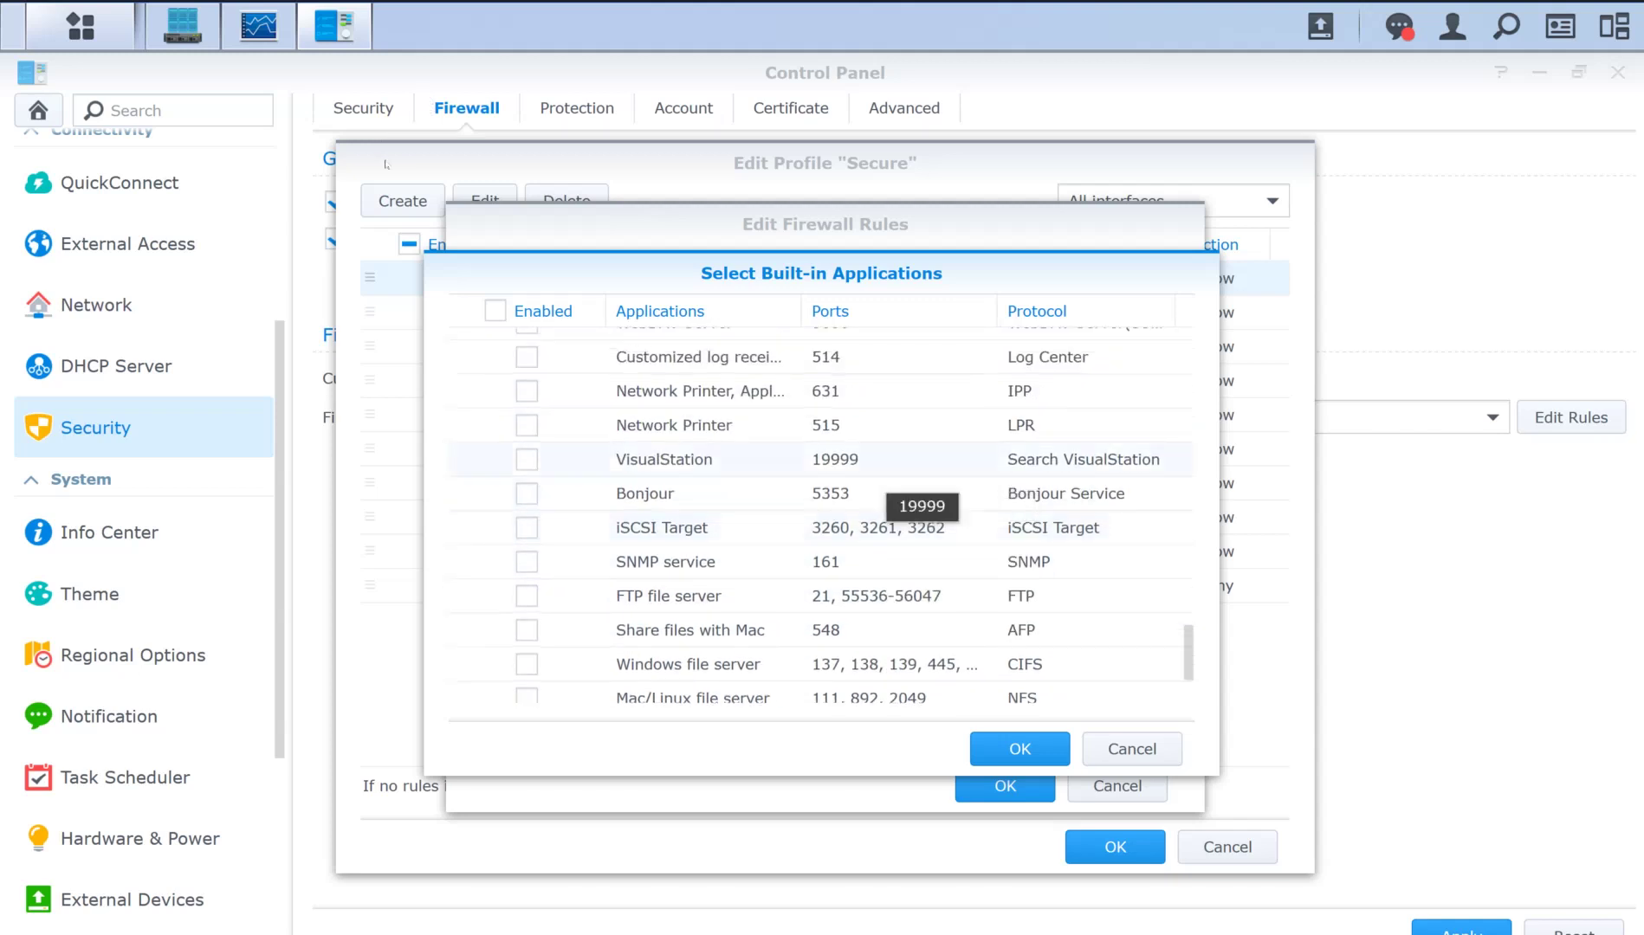
scroll(820, 511, up, 4)
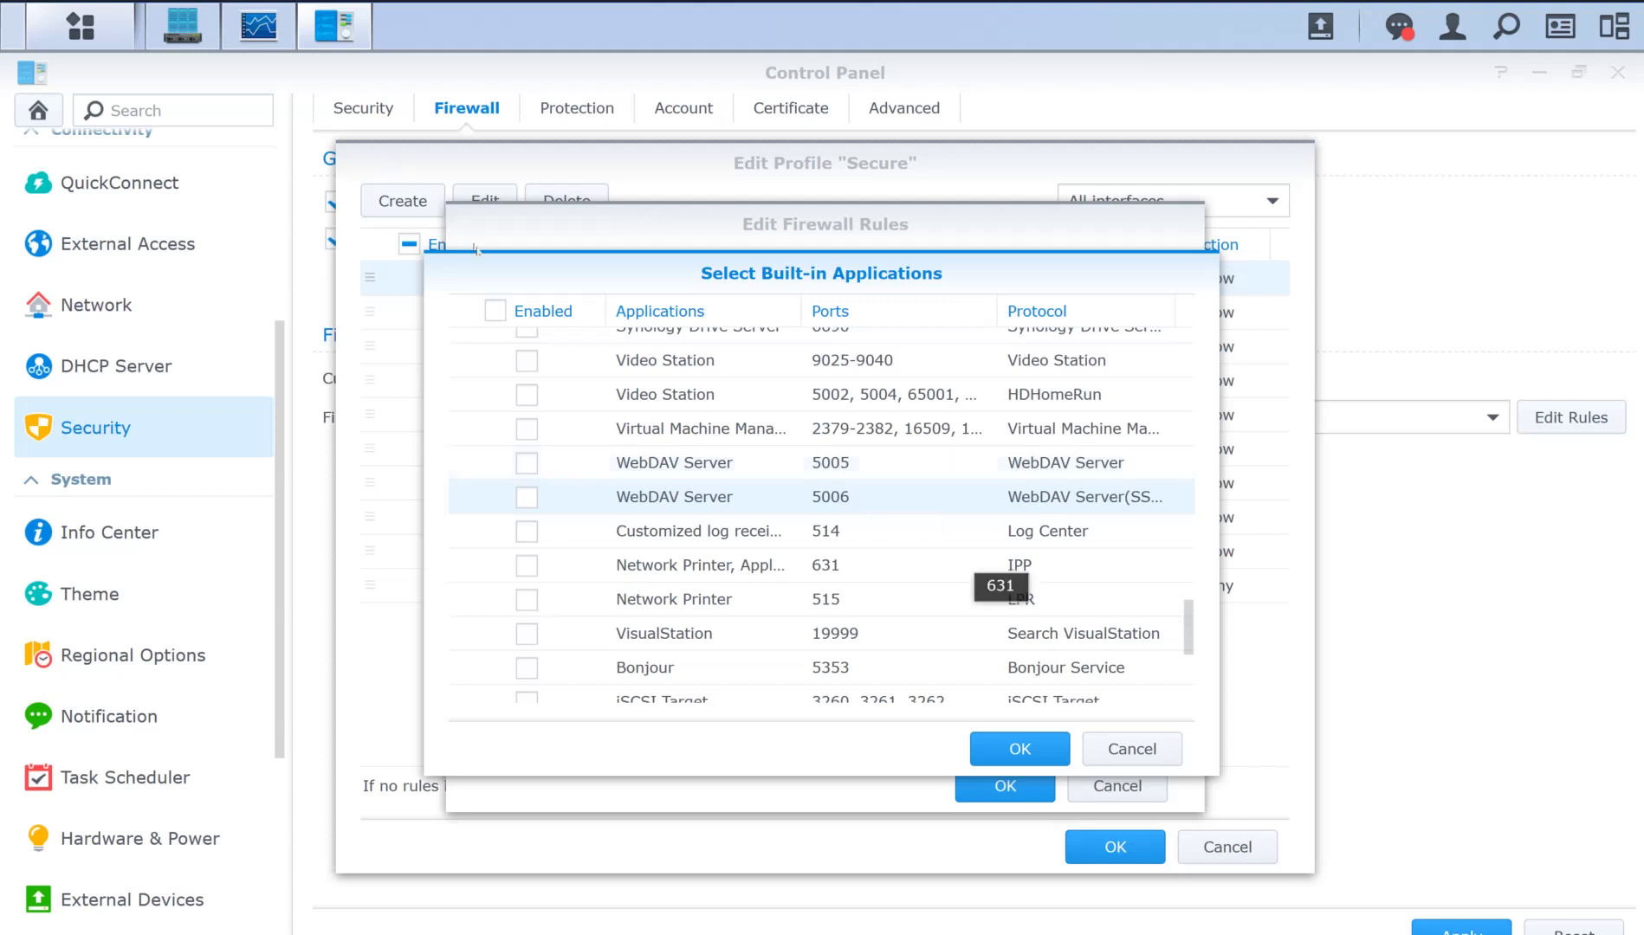
key(Escape)
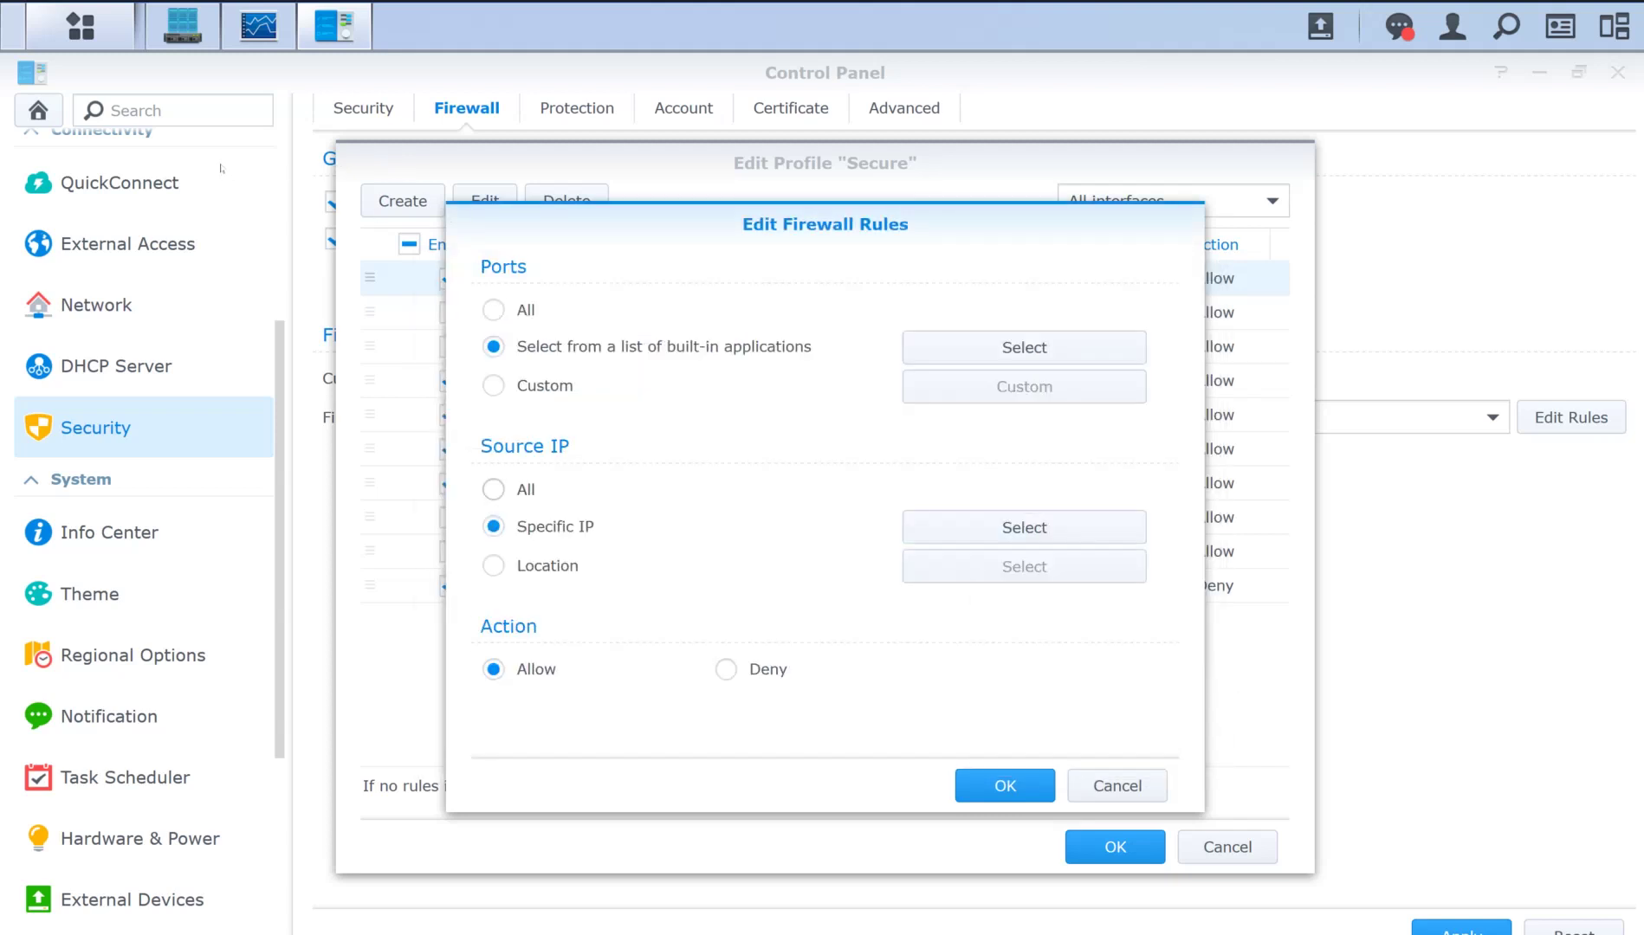
Try the Subnet option for the rule's specific source IP and cancel the change.
key(Up)
key(Down)
key(Tab)
key(Return)
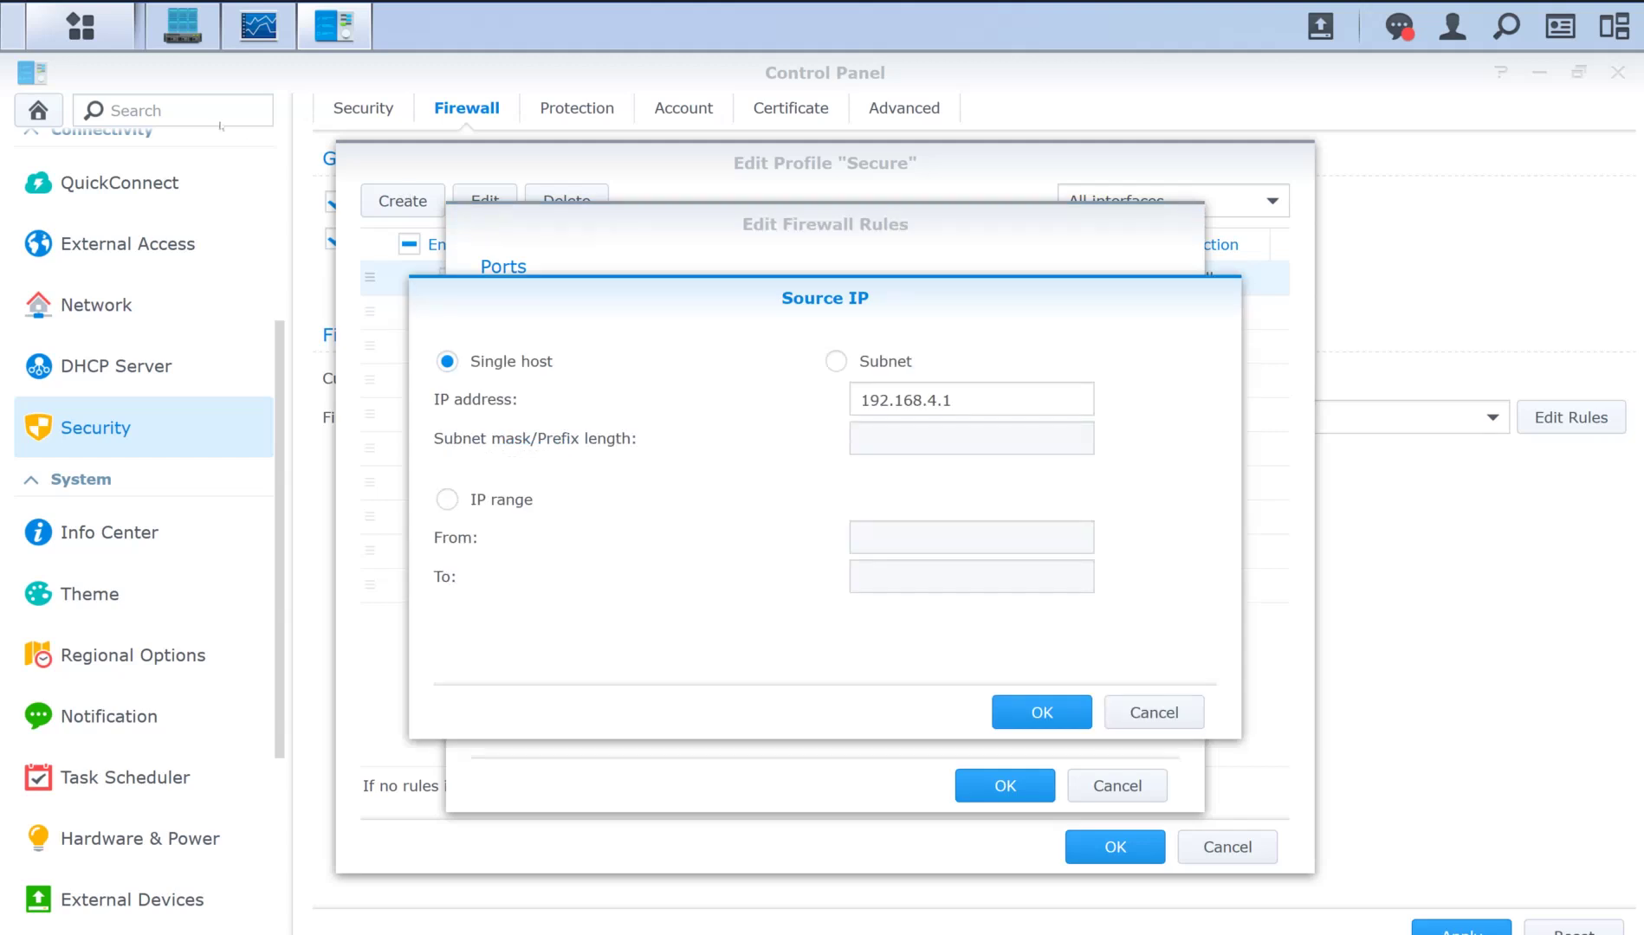
key(Down)
key(Tab)
key(Tab)
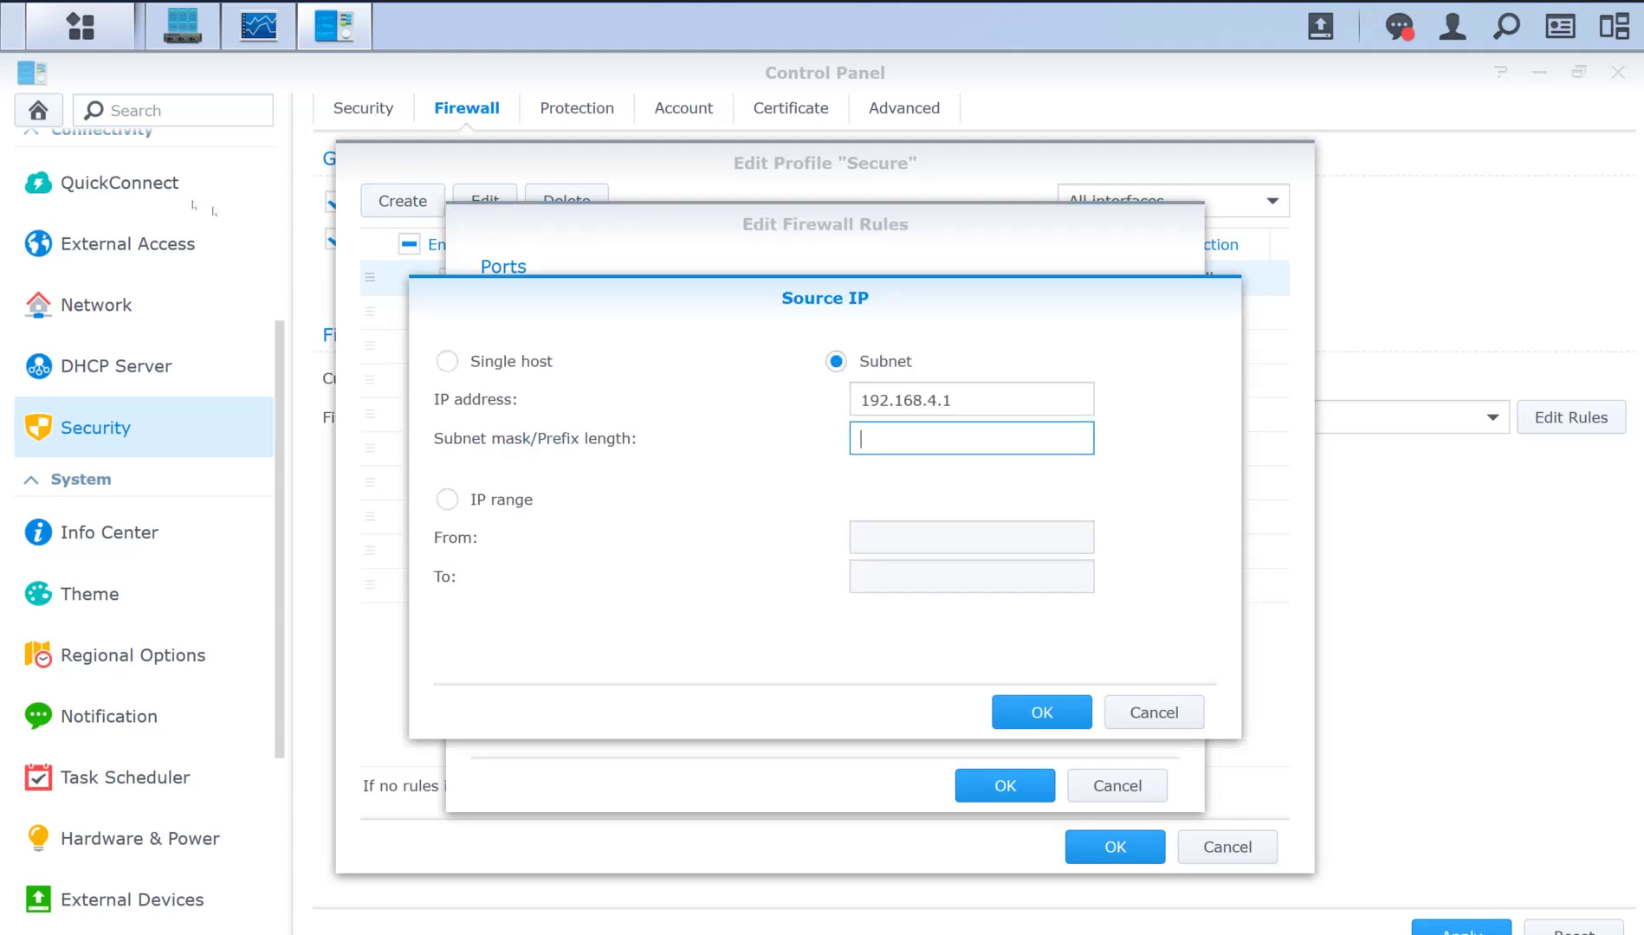
click(506, 262)
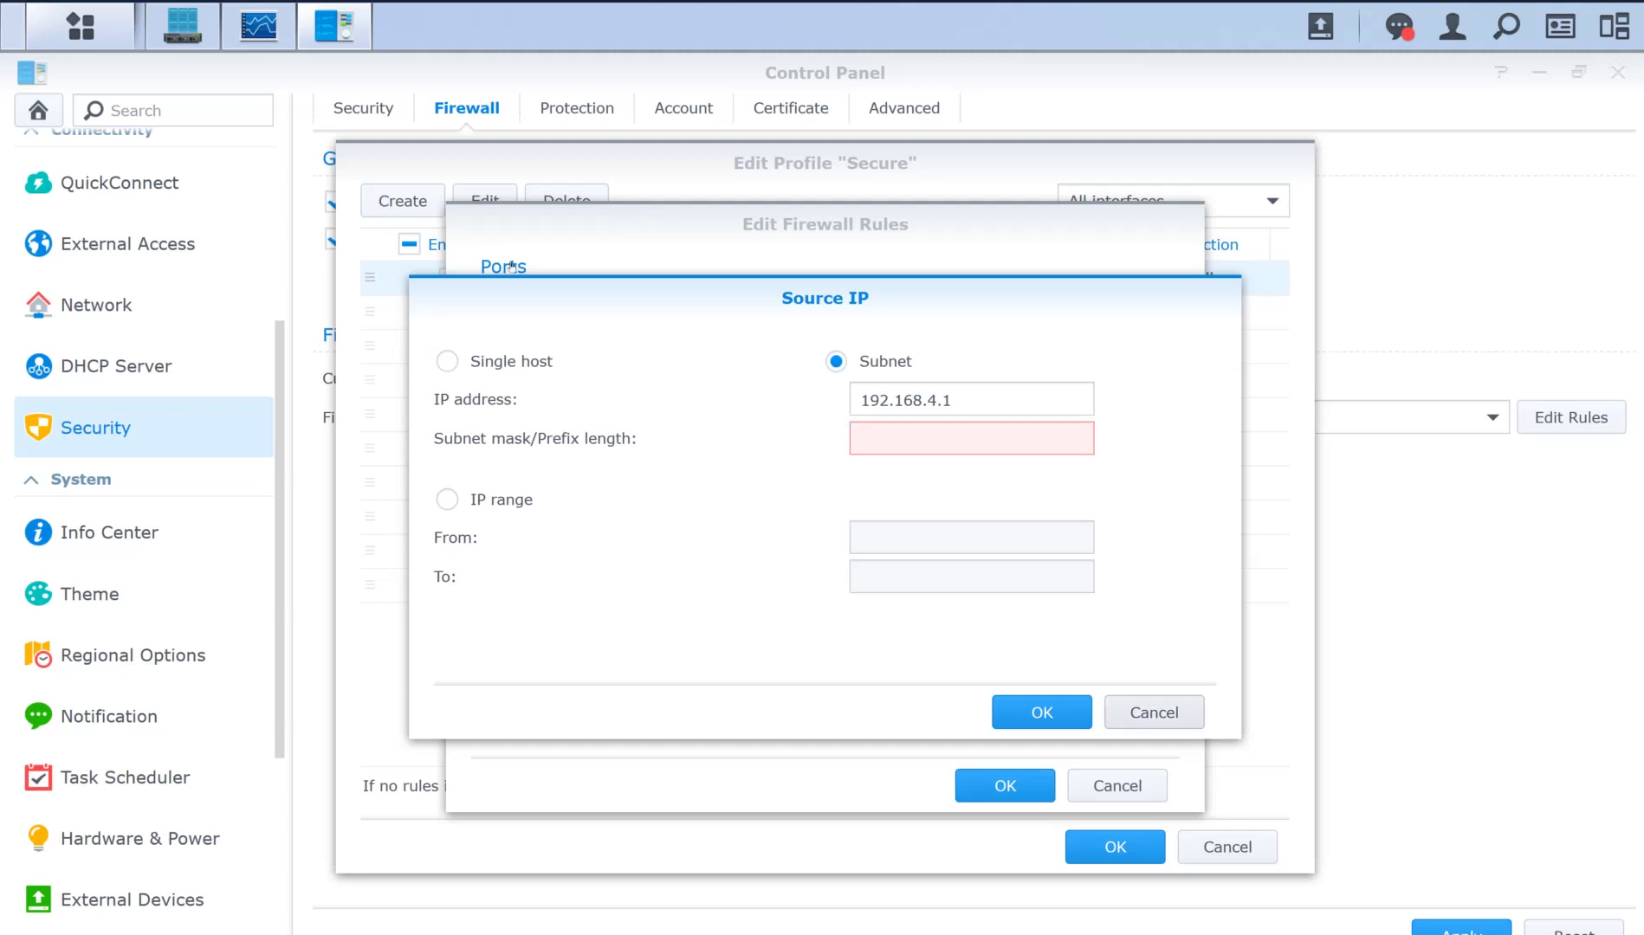
click(1154, 712)
Set the rule's source to Location, search for "swit" and enable Switzerland (CH).
key(Down)
key(Tab)
key(Return)
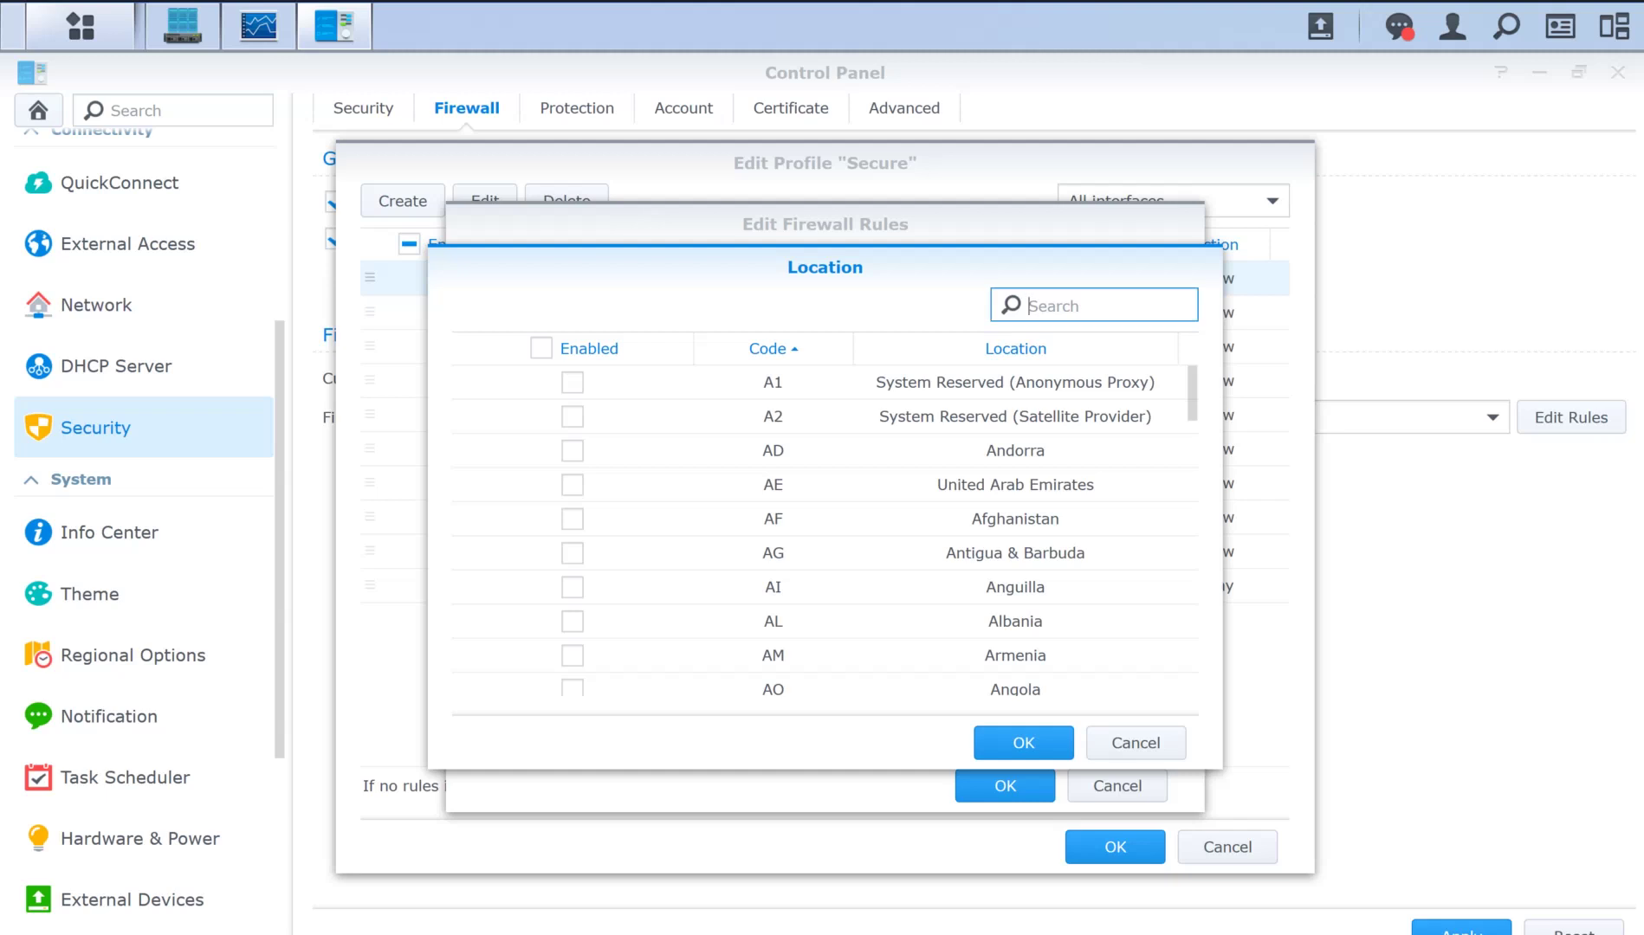
text(swit)
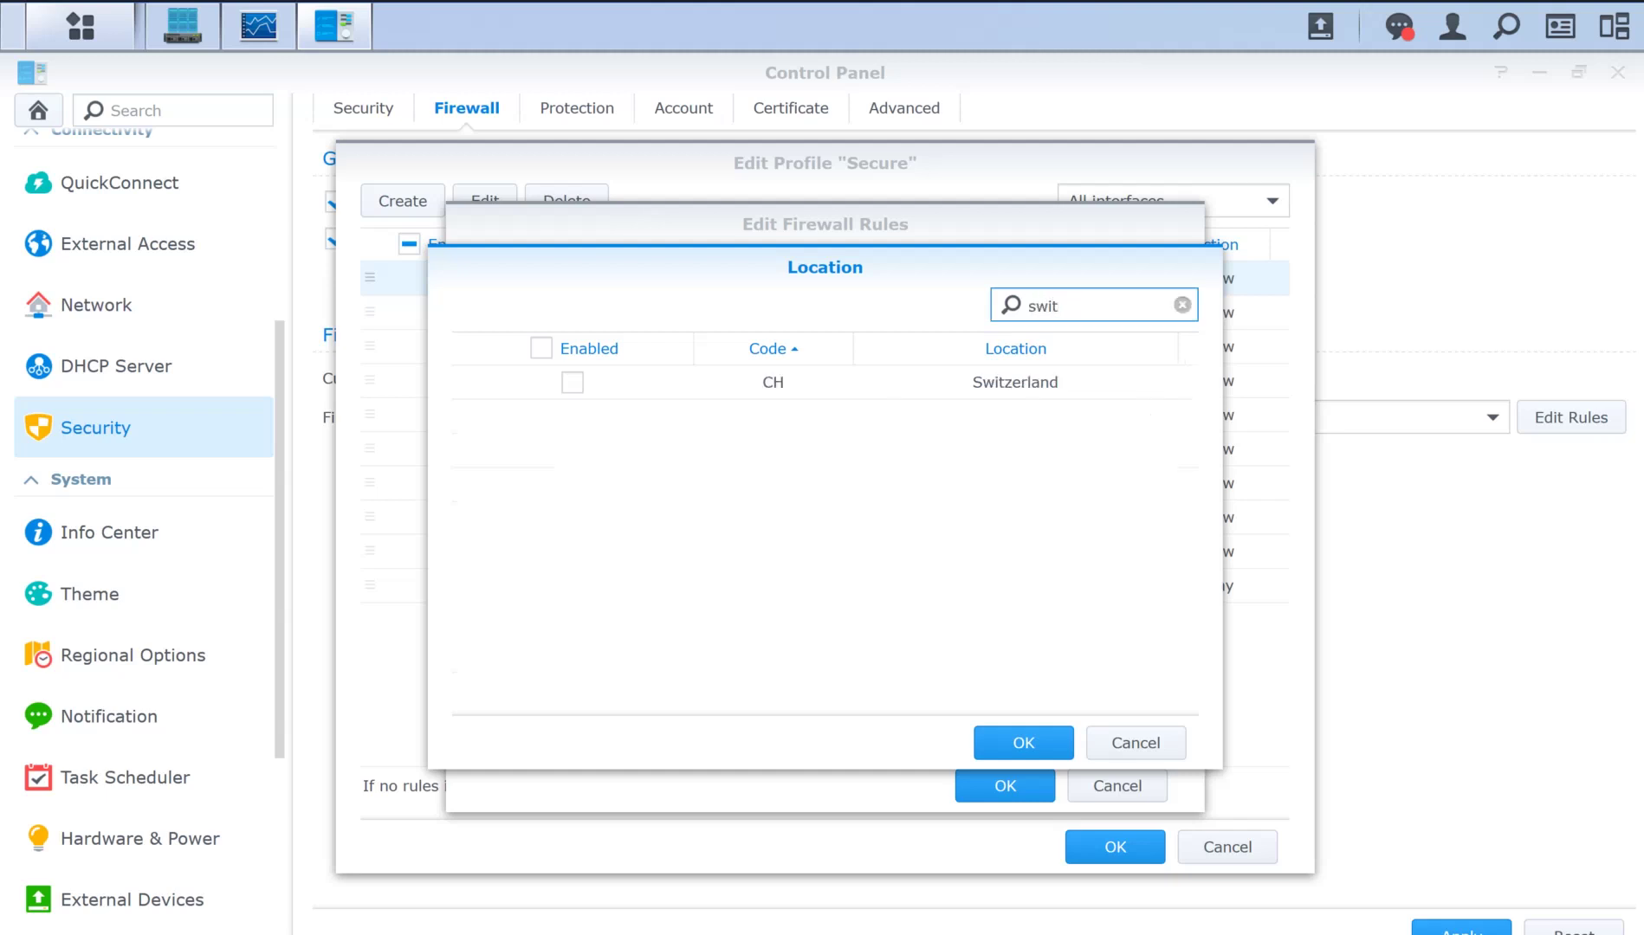
key(Tab)
key(space)
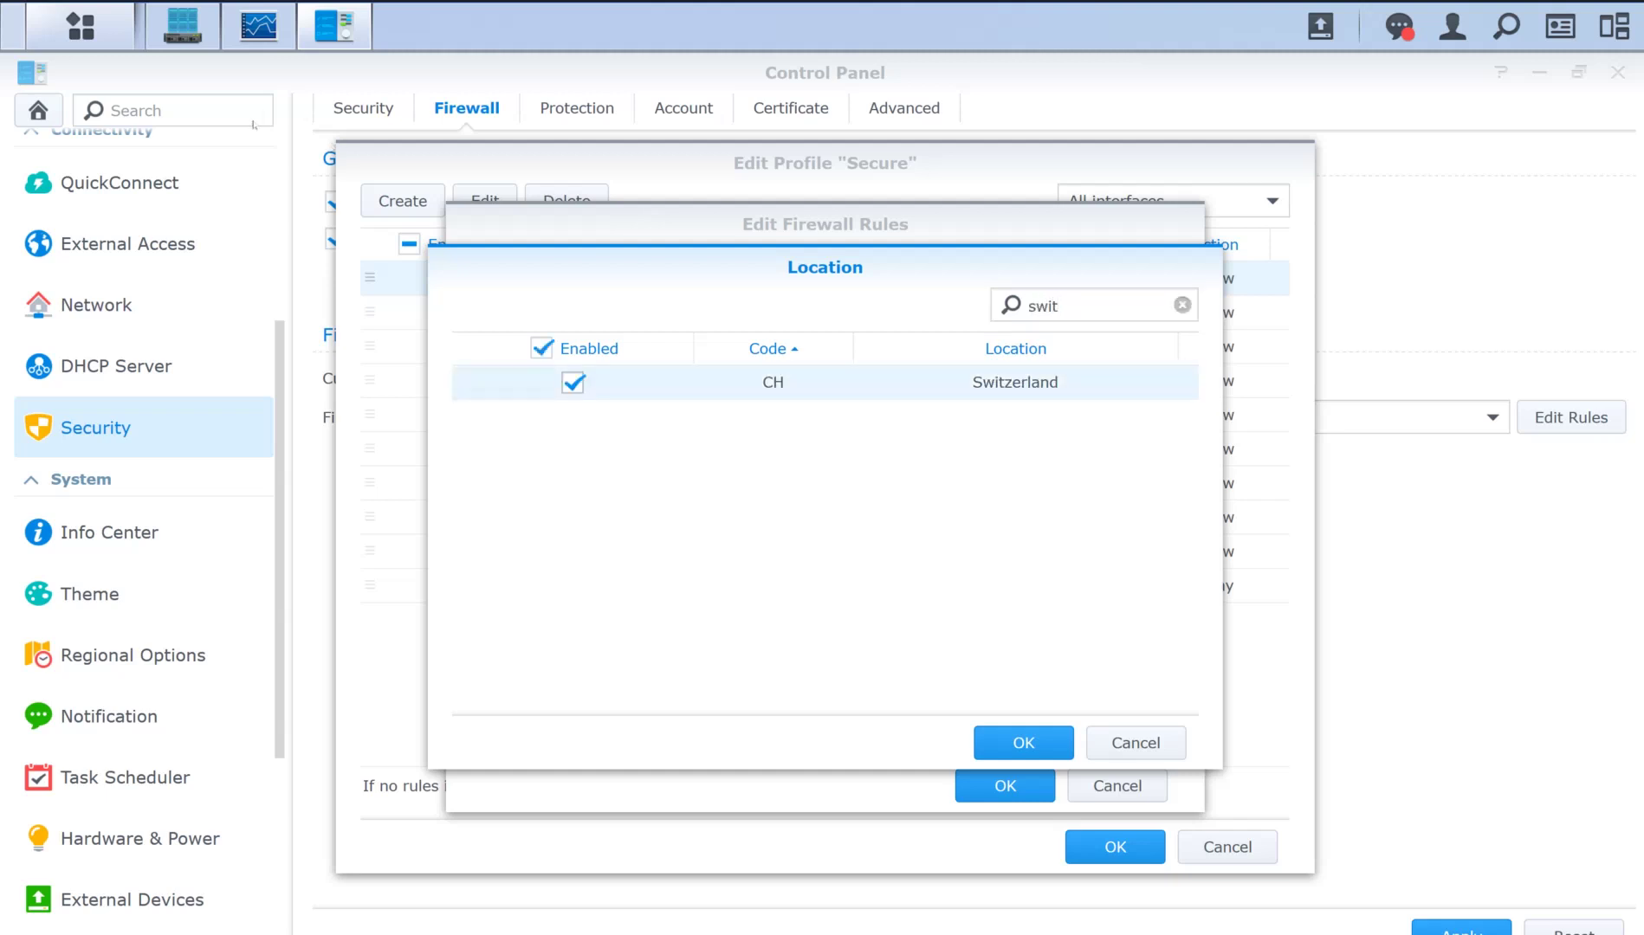
key(Return)
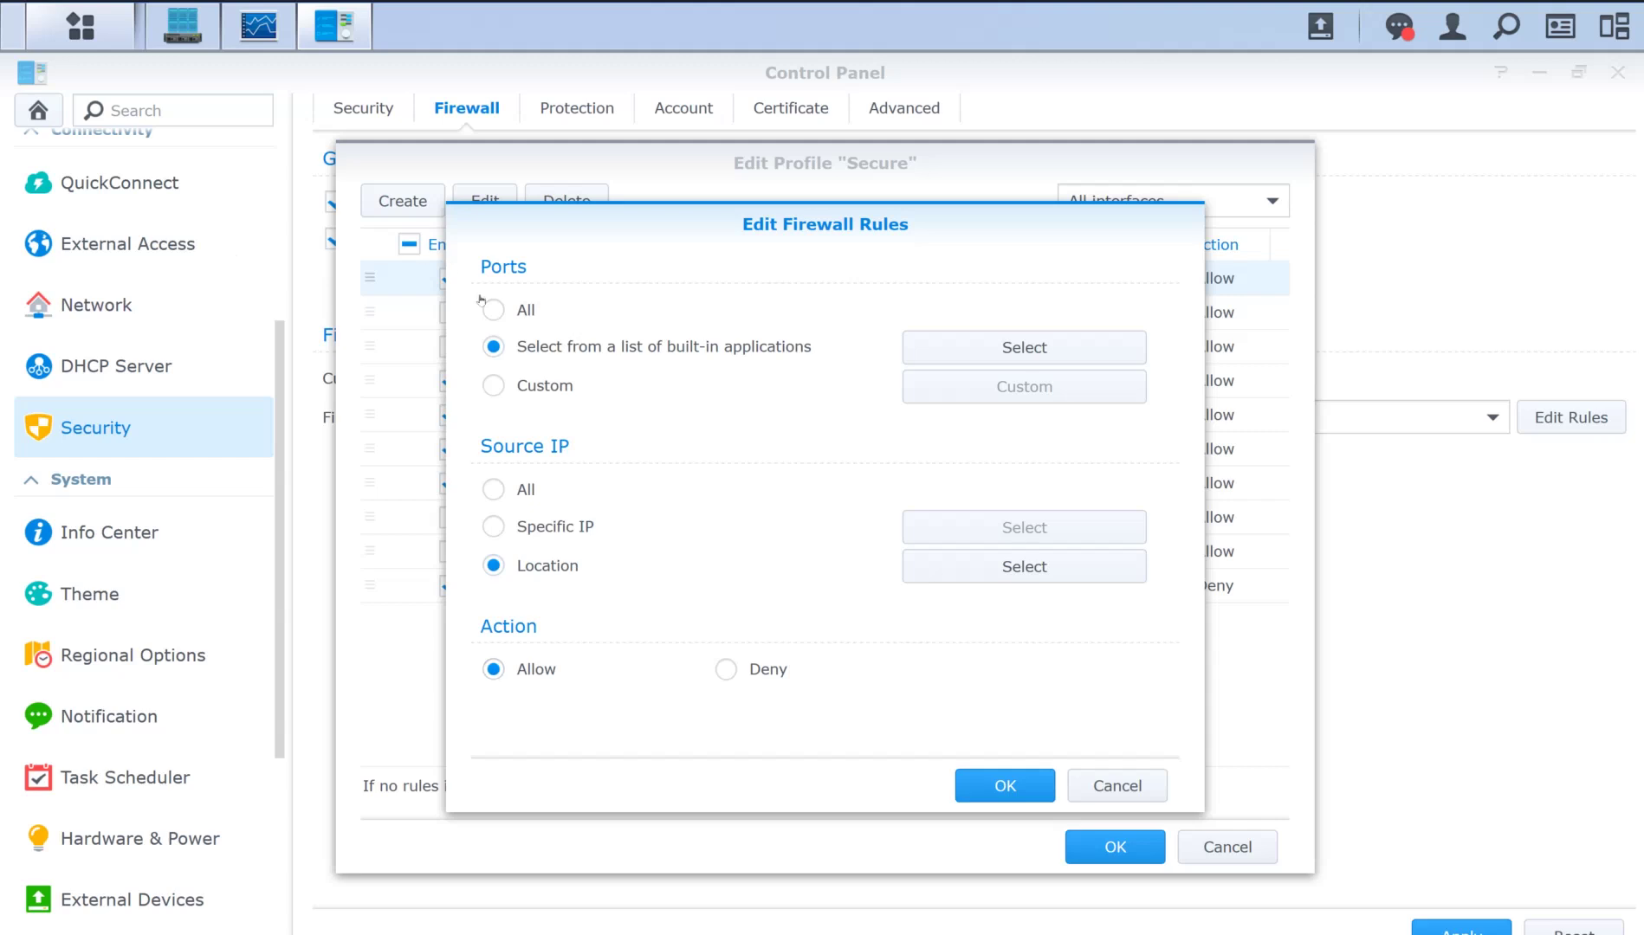
Close the firewall rule without saving, switch to Command Prompt and test port 6011 with telnet 192.168.4.2 6011.
key(Escape)
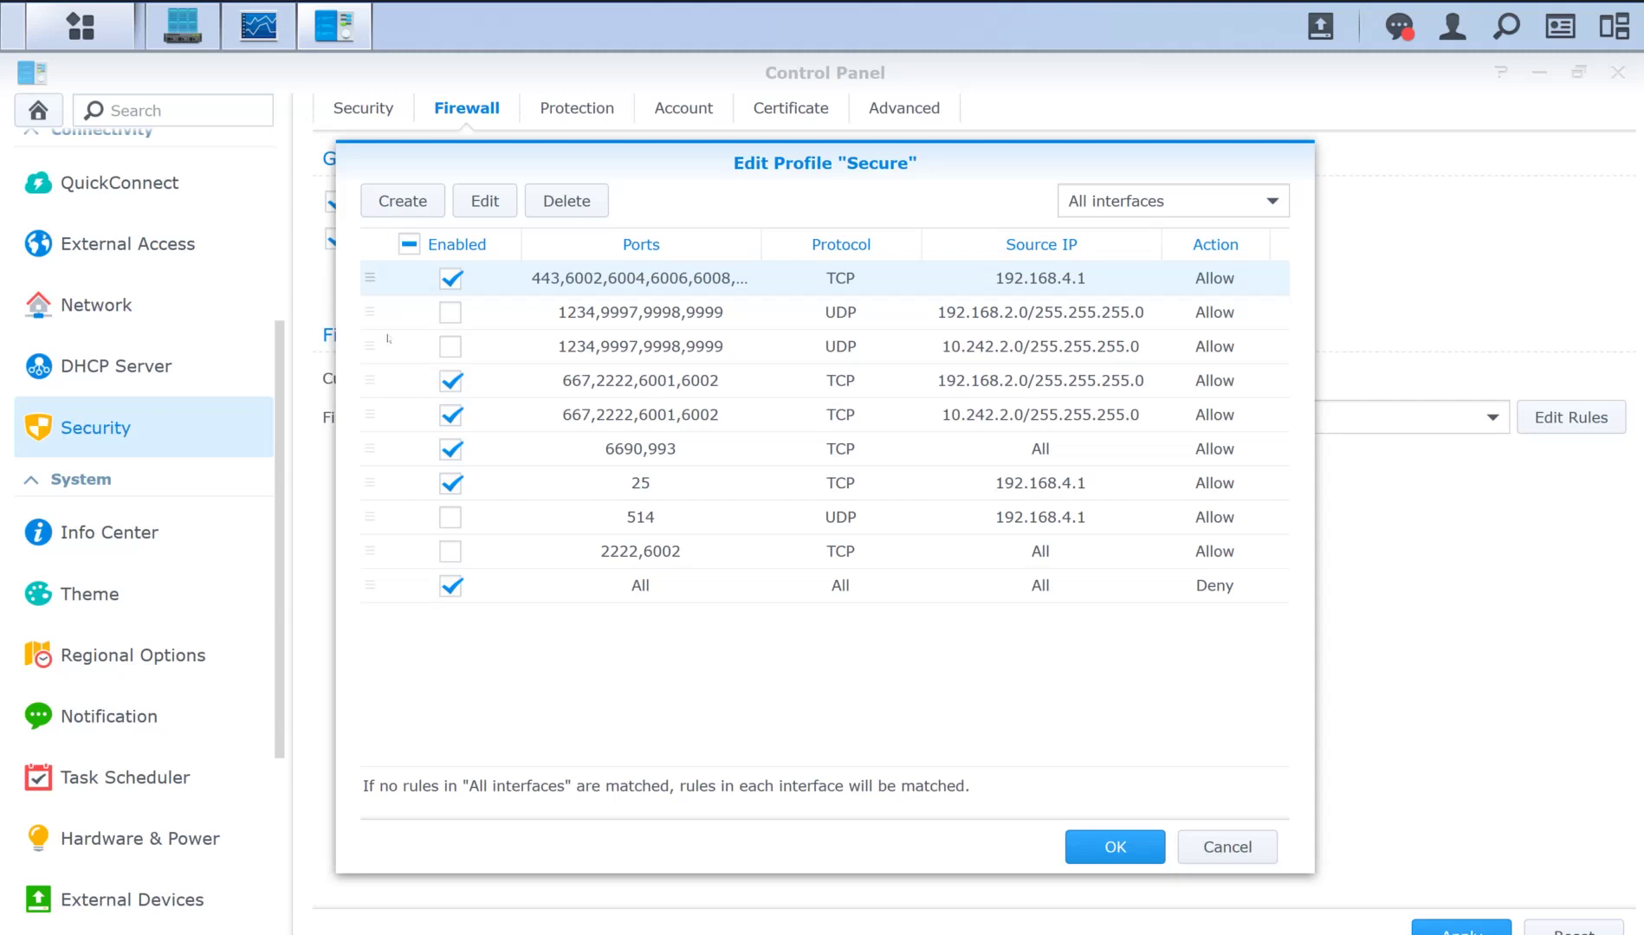
key(alt+Tab)
click(833, 377)
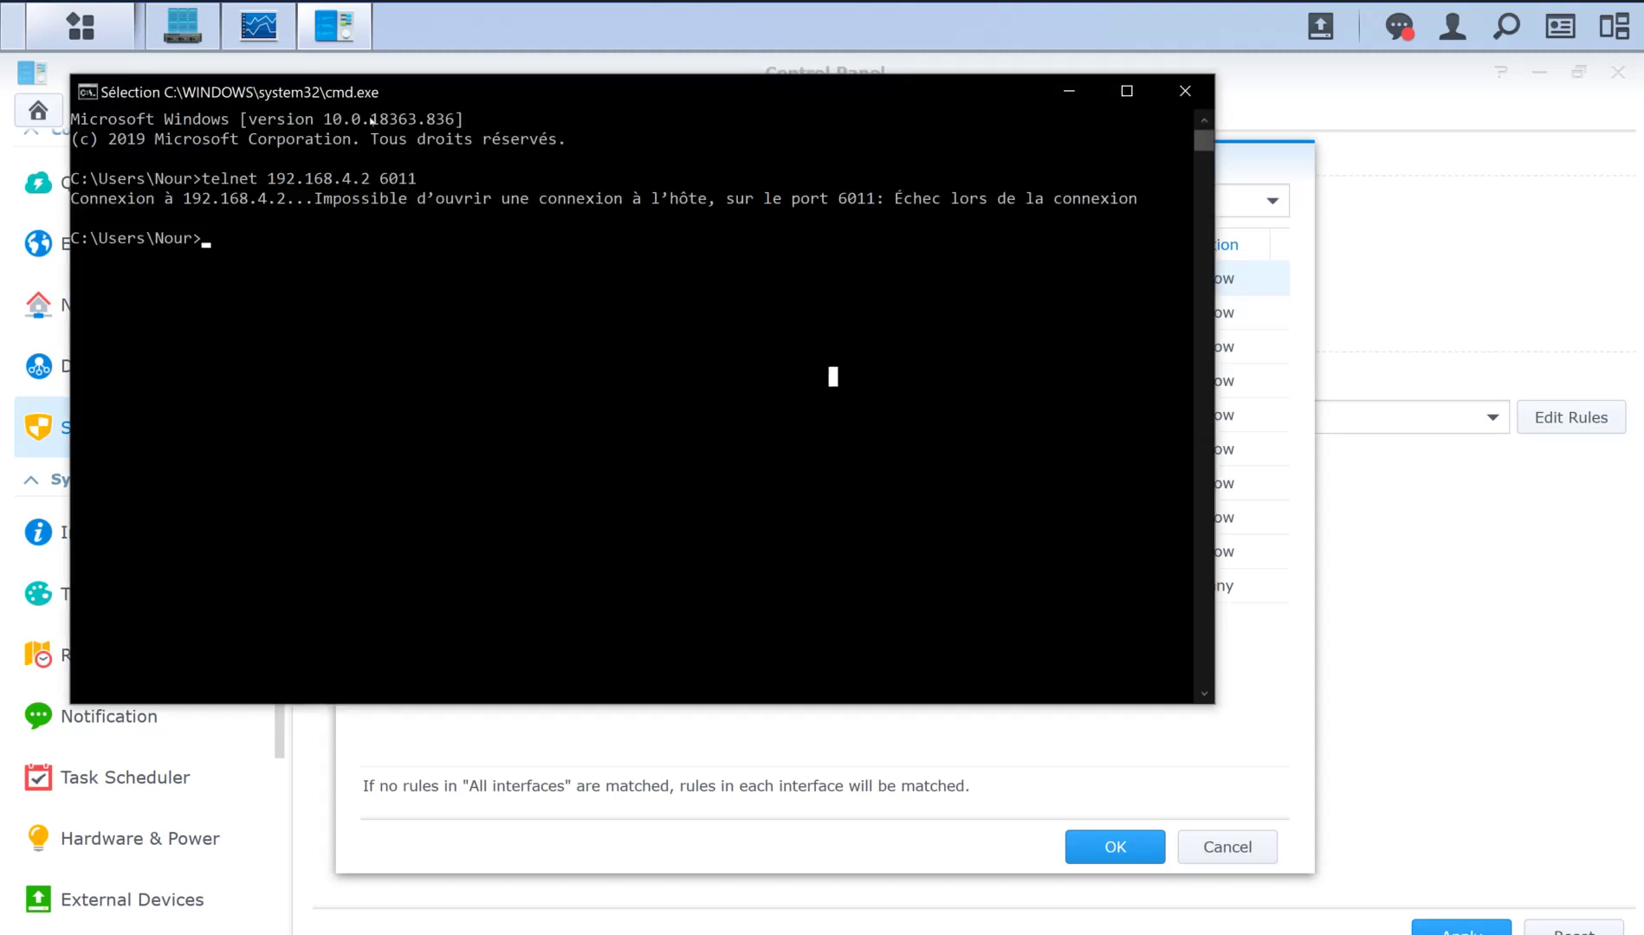
key(Escape)
key(Up)
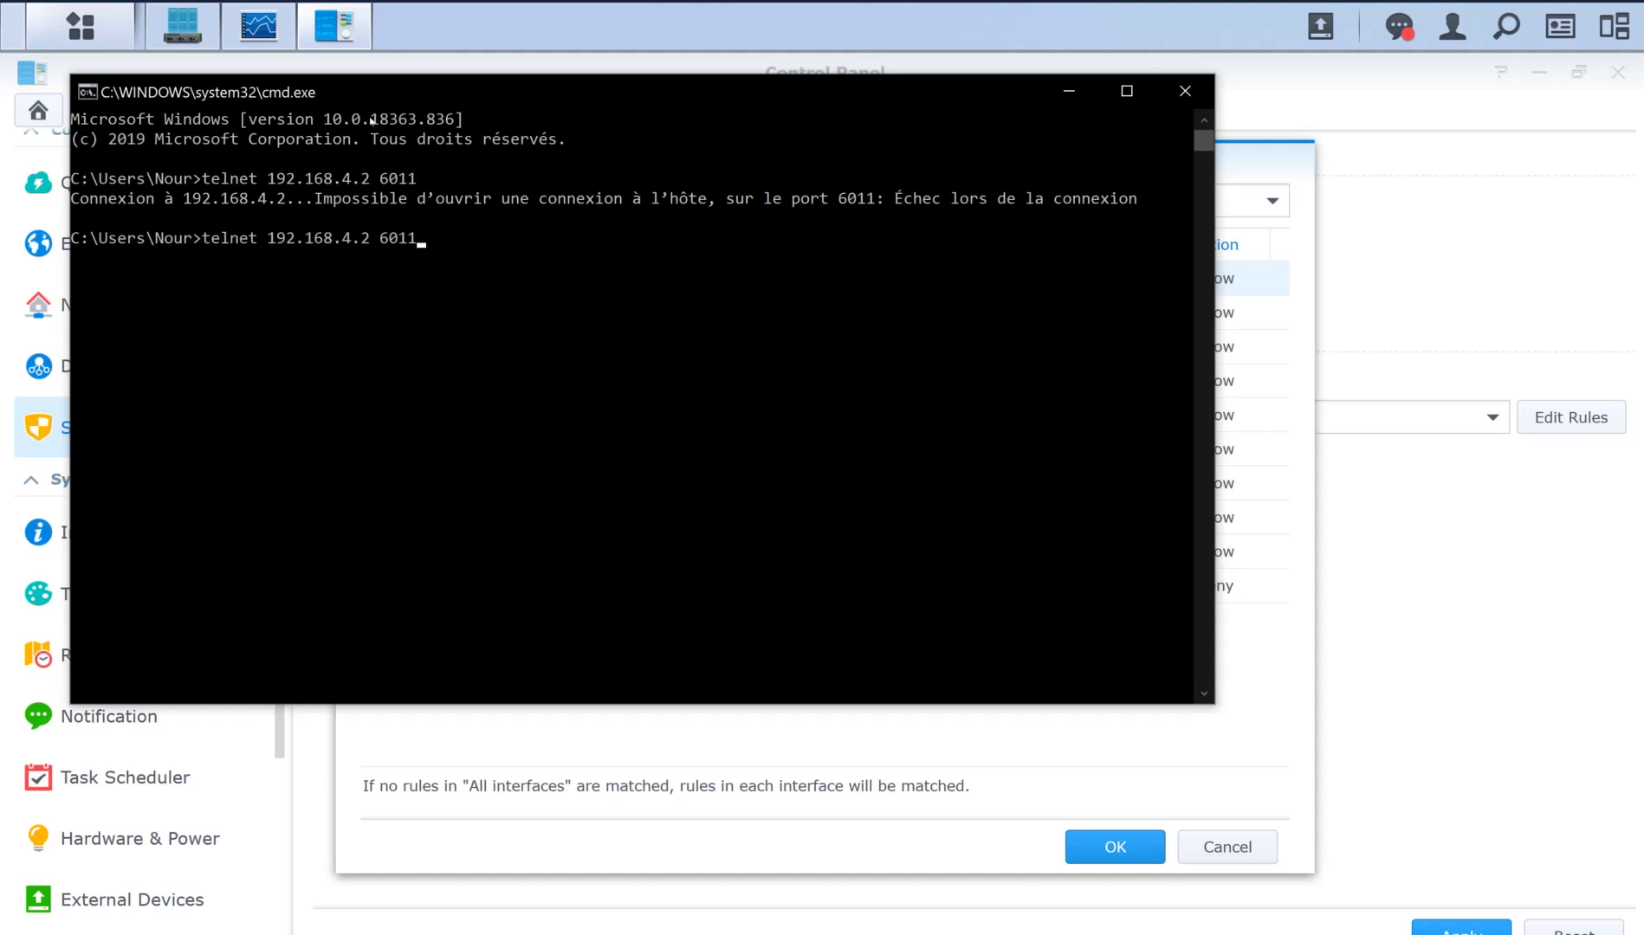
key(Return)
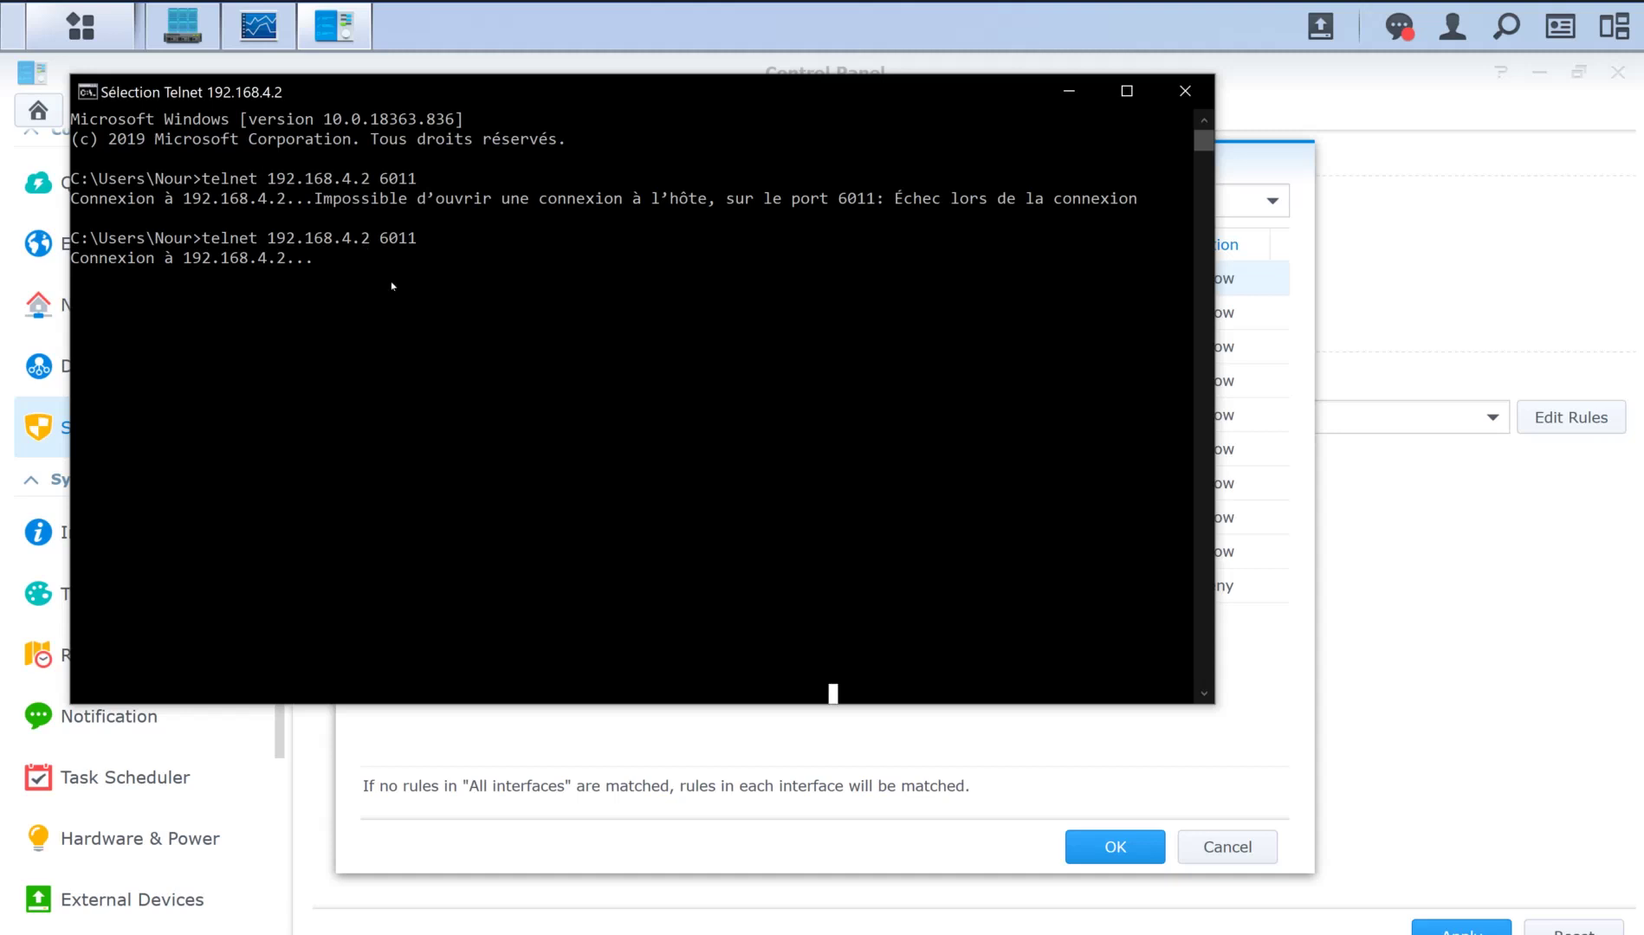
Switch back to Control Panel and start a new Secure profile rule with custom TCP destination port 6011.
key(alt+Tab)
click(402, 200)
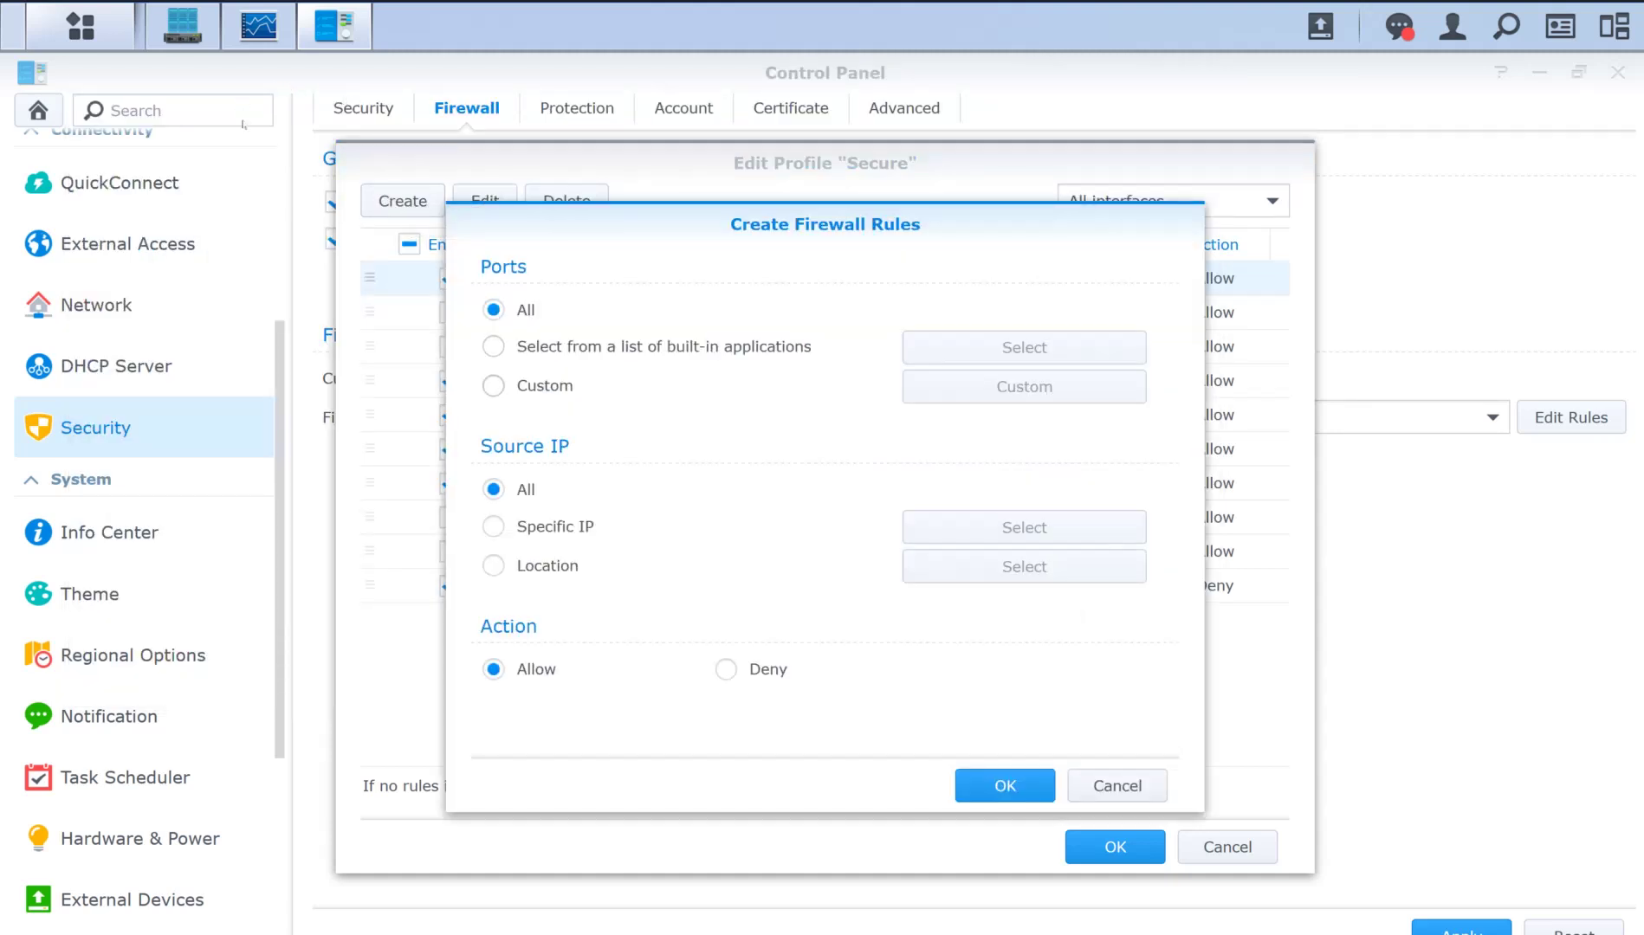
click(493, 386)
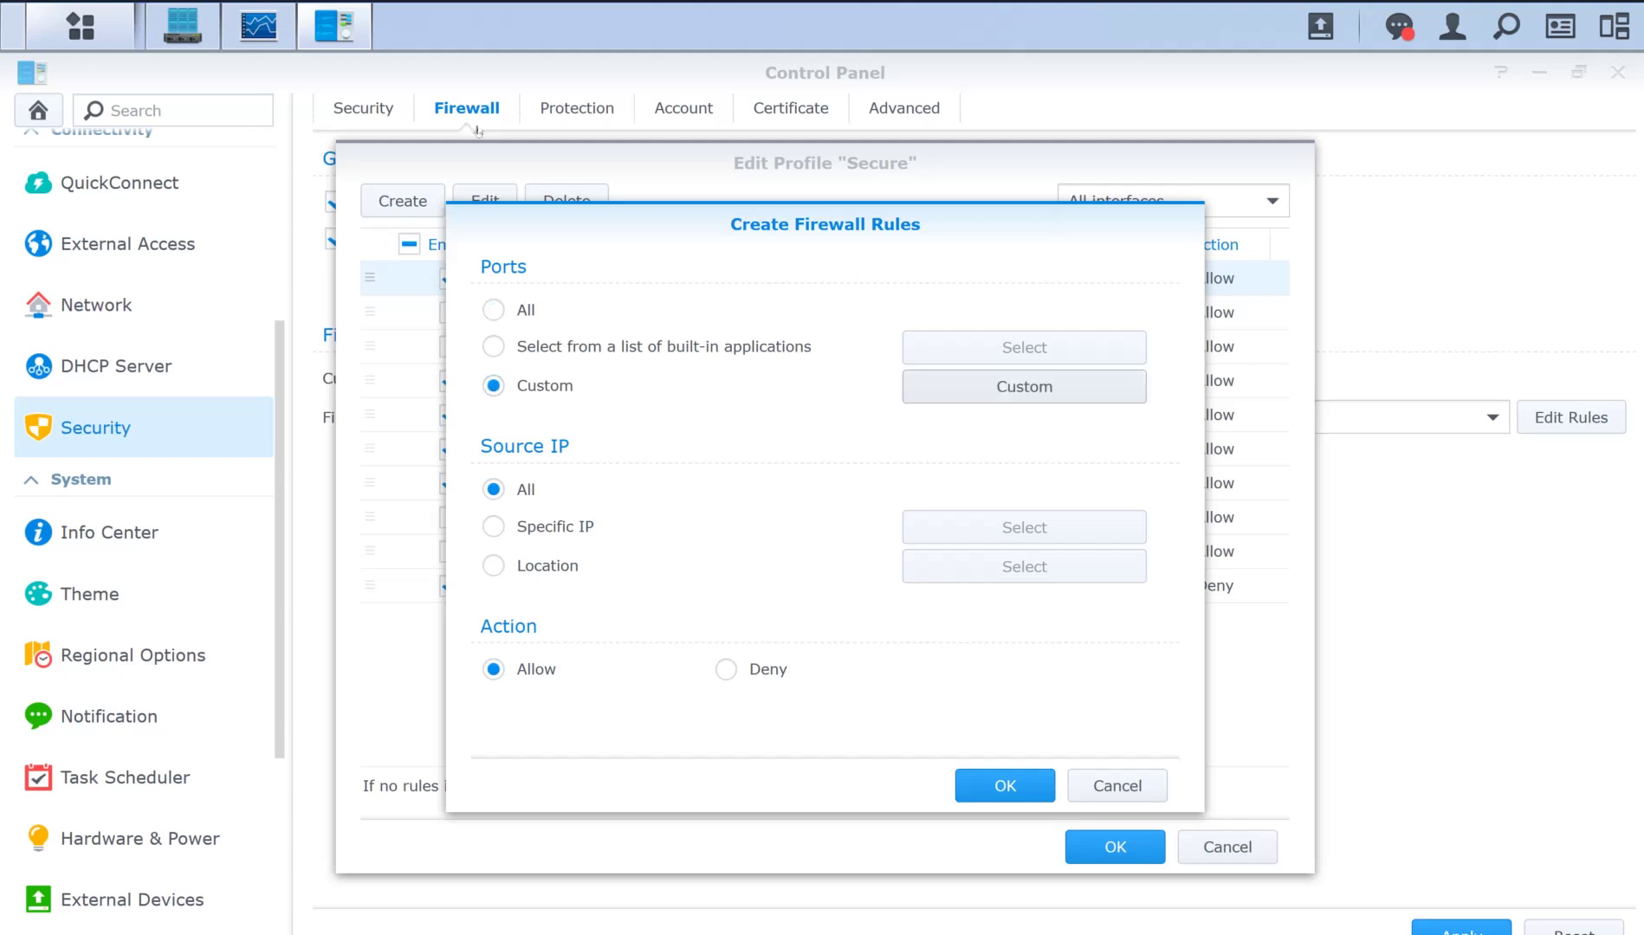
click(1023, 386)
click(935, 448)
text(6011)
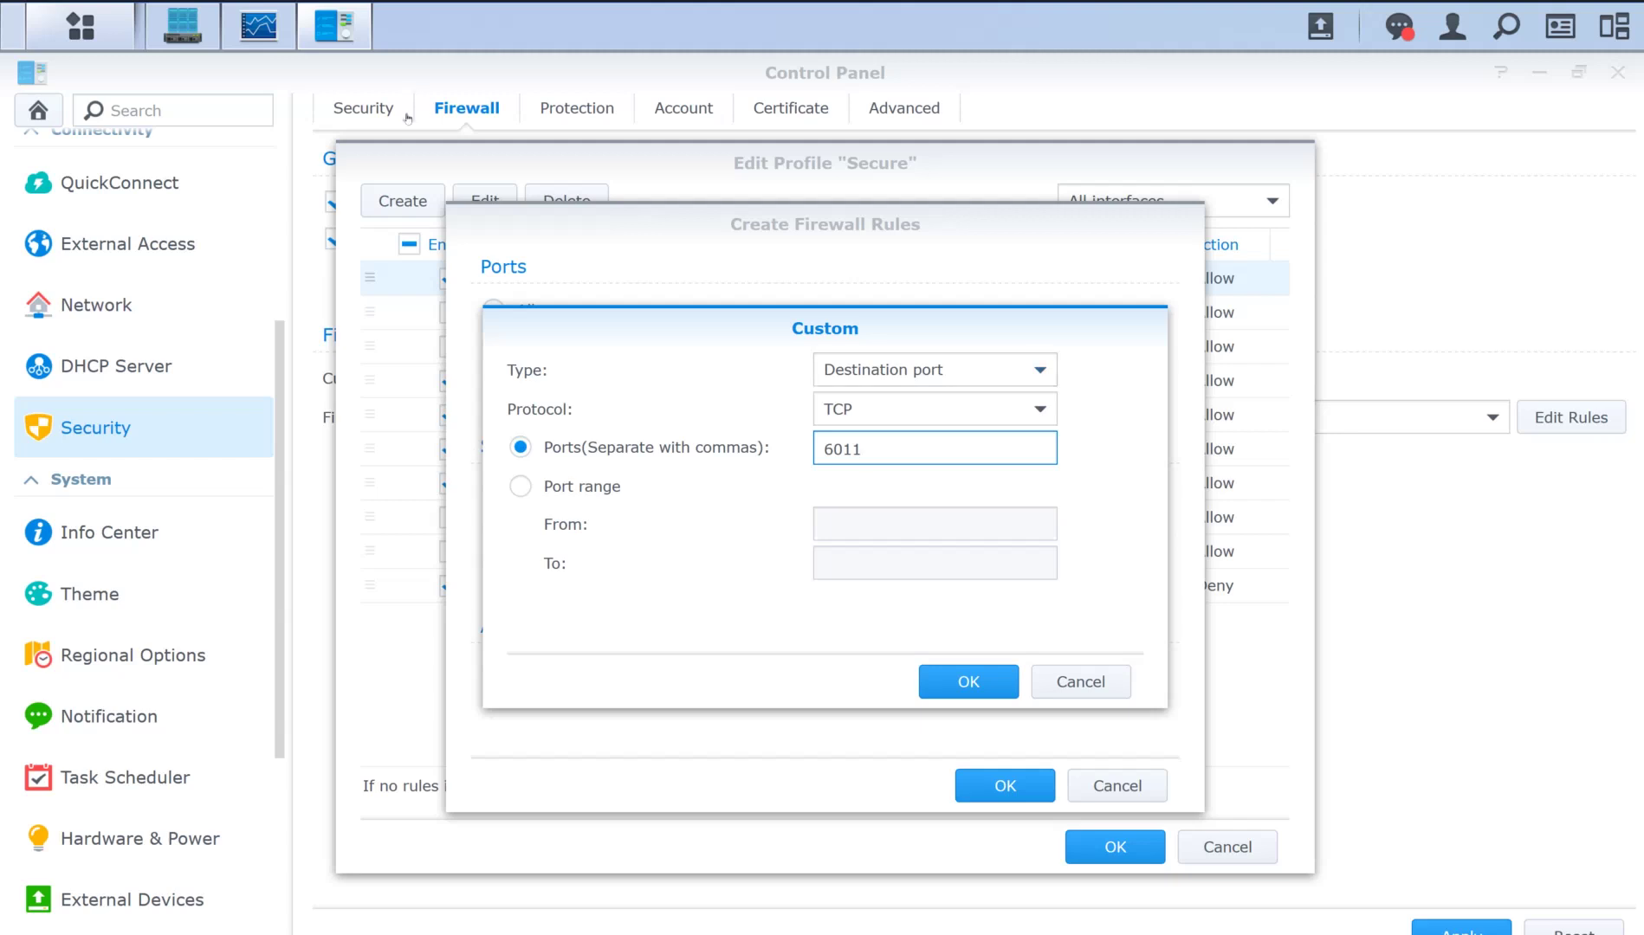
key(Return)
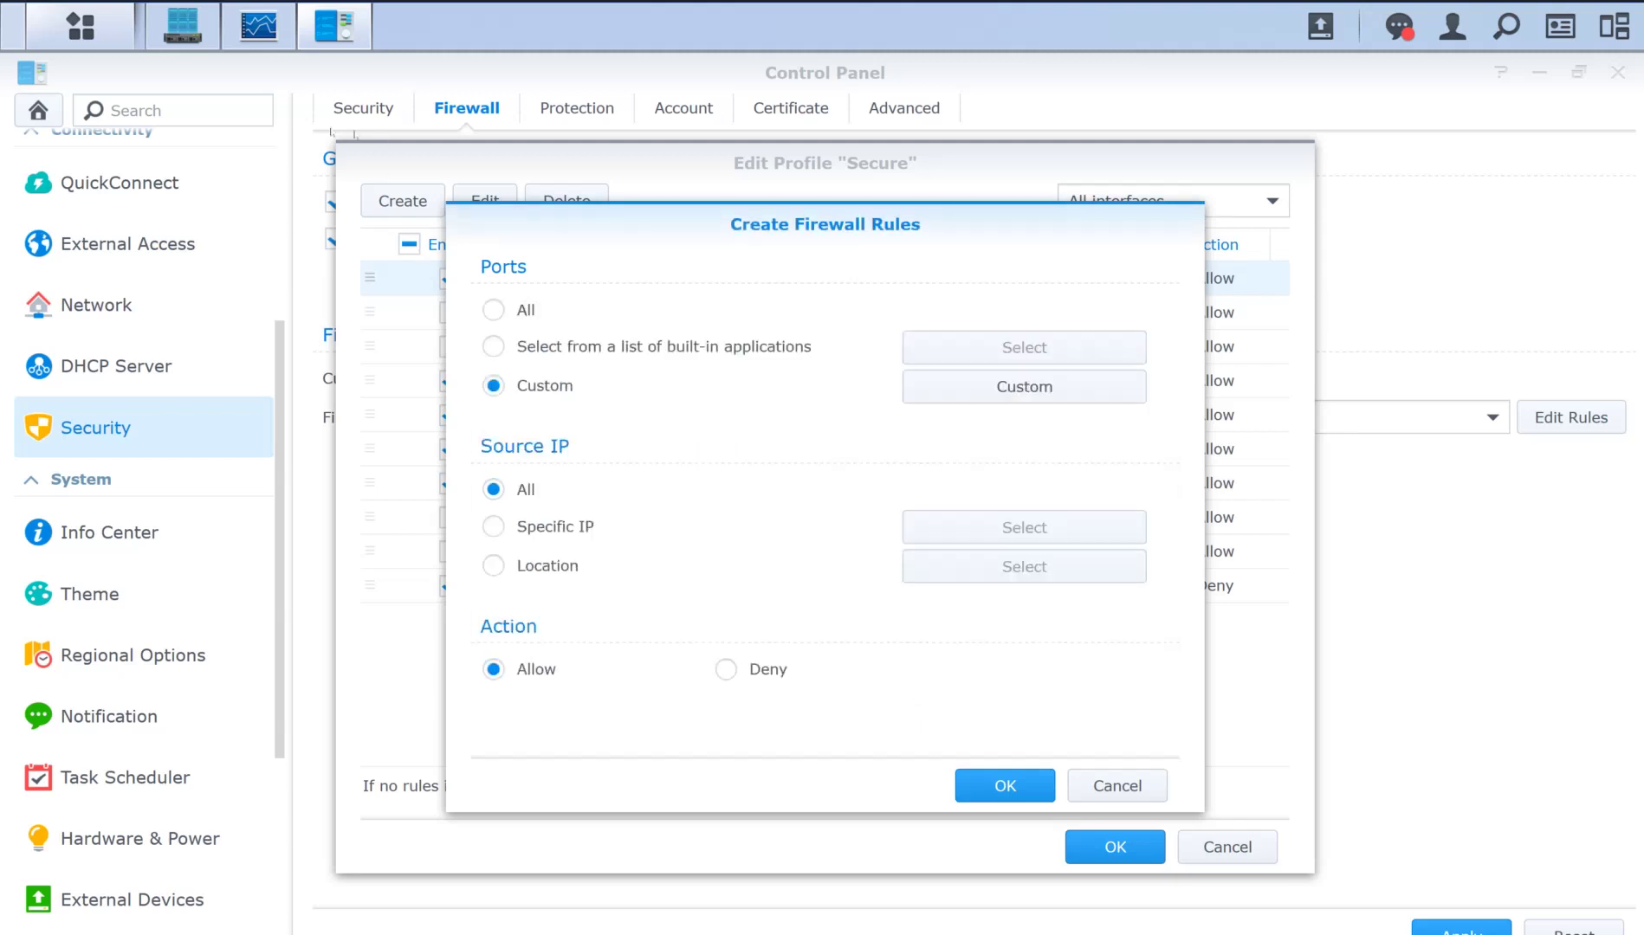
Set the new rule's source to the location Switzerland (CH) and add the rule with the Allow action.
key(Down)
key(Down)
key(Tab)
key(Return)
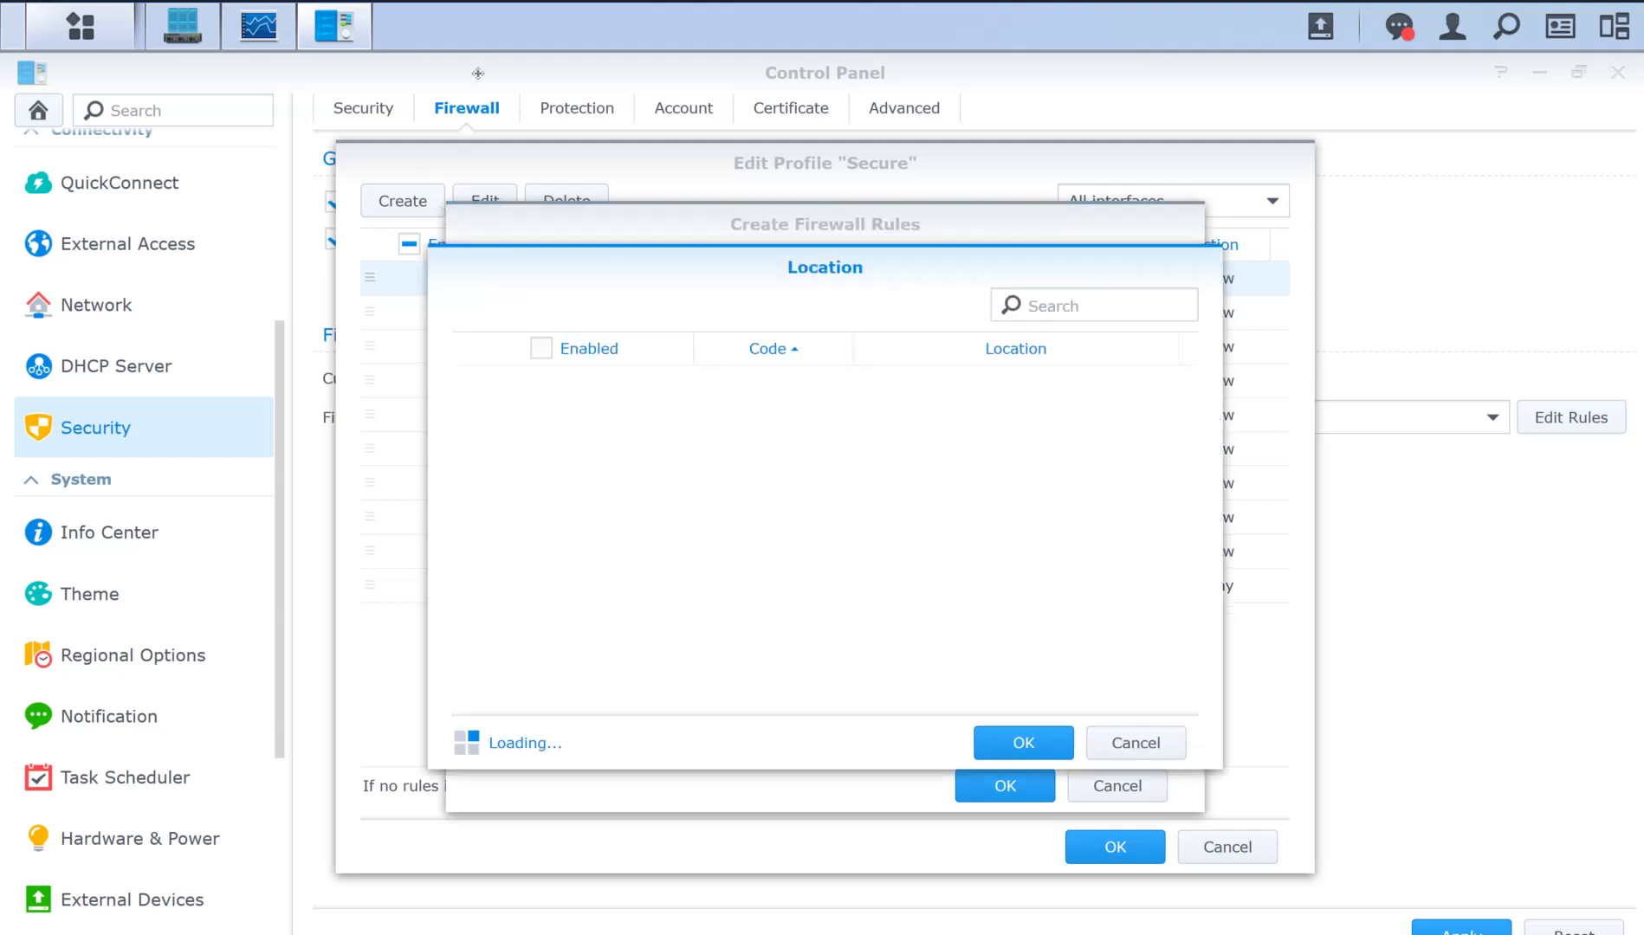
text(switz)
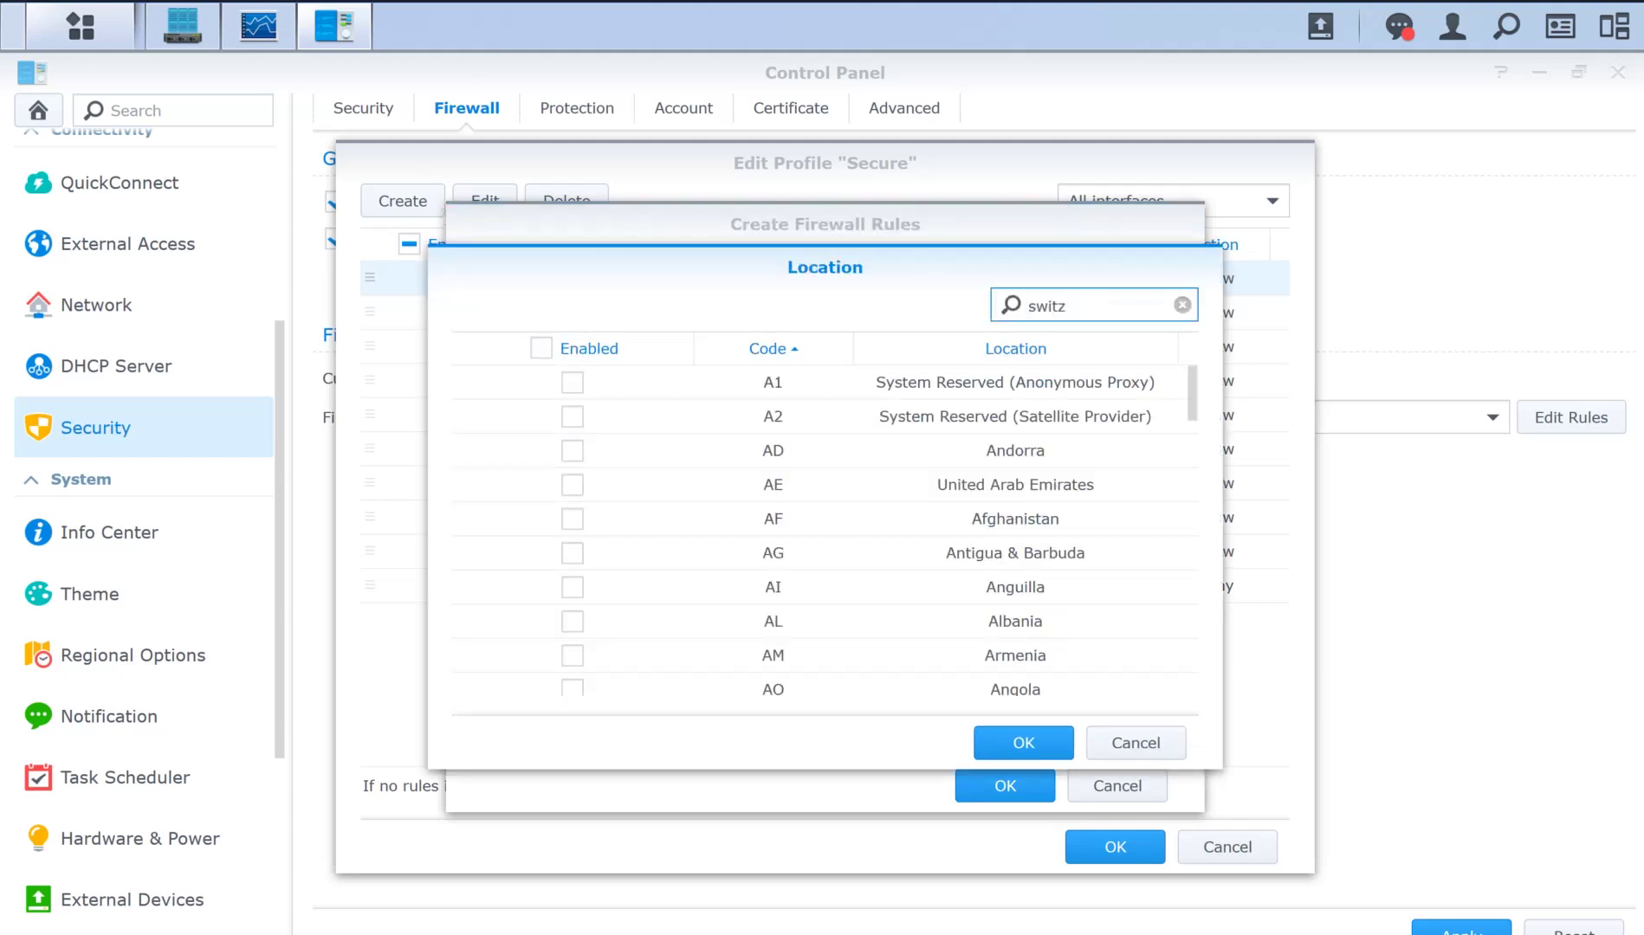
click(572, 382)
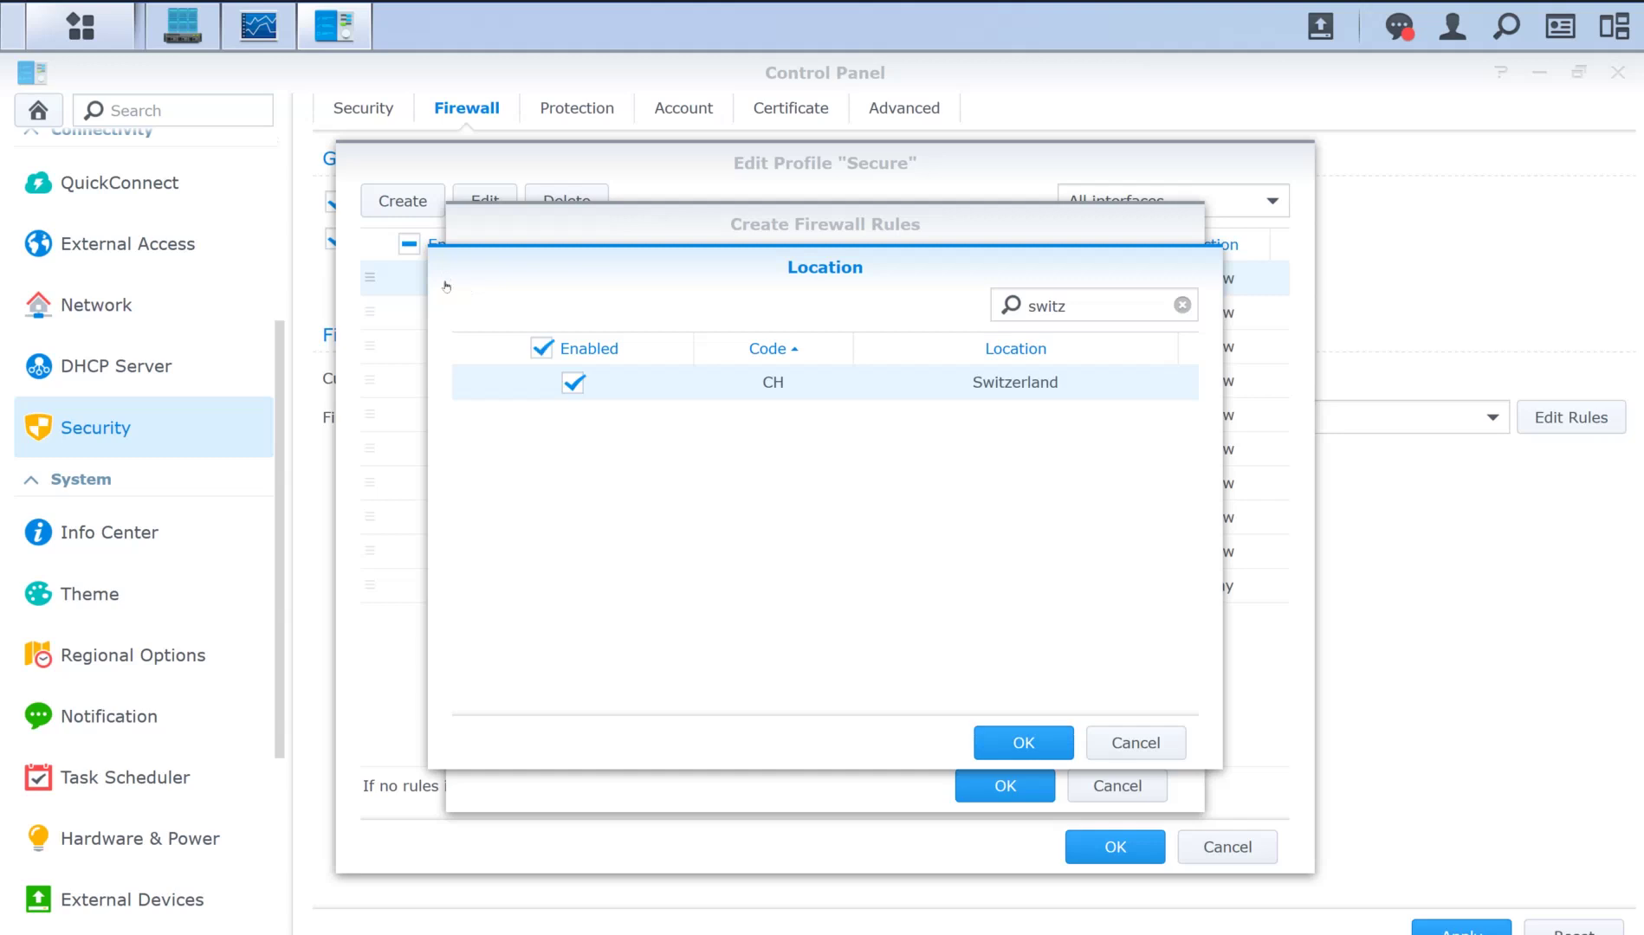
key(Return)
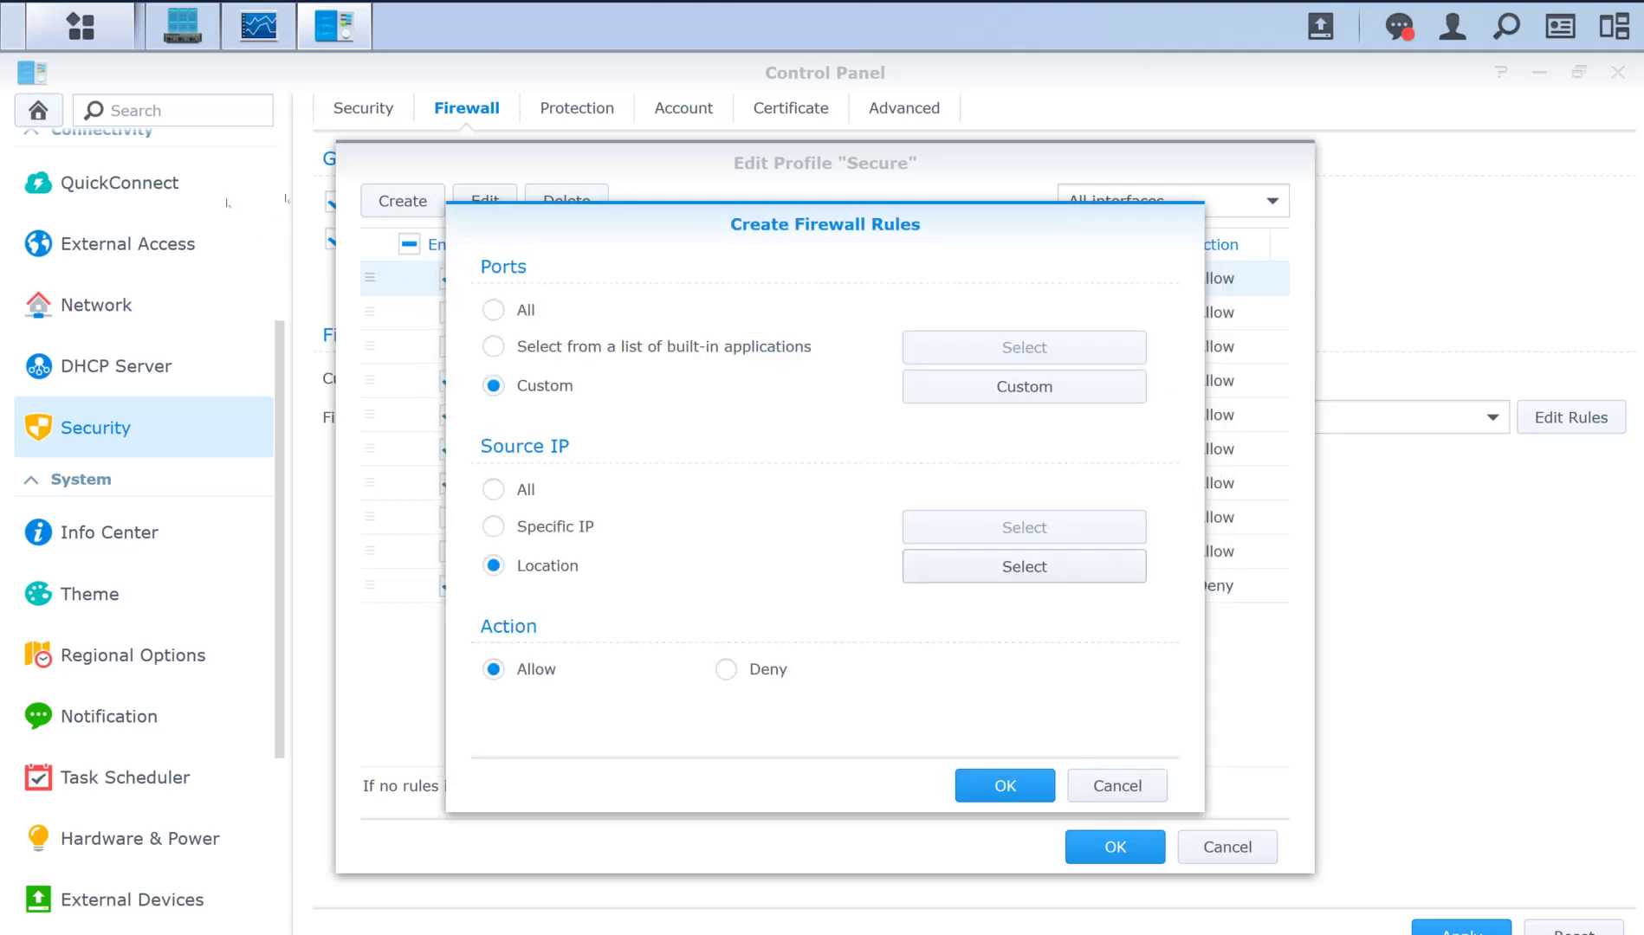
key(Return)
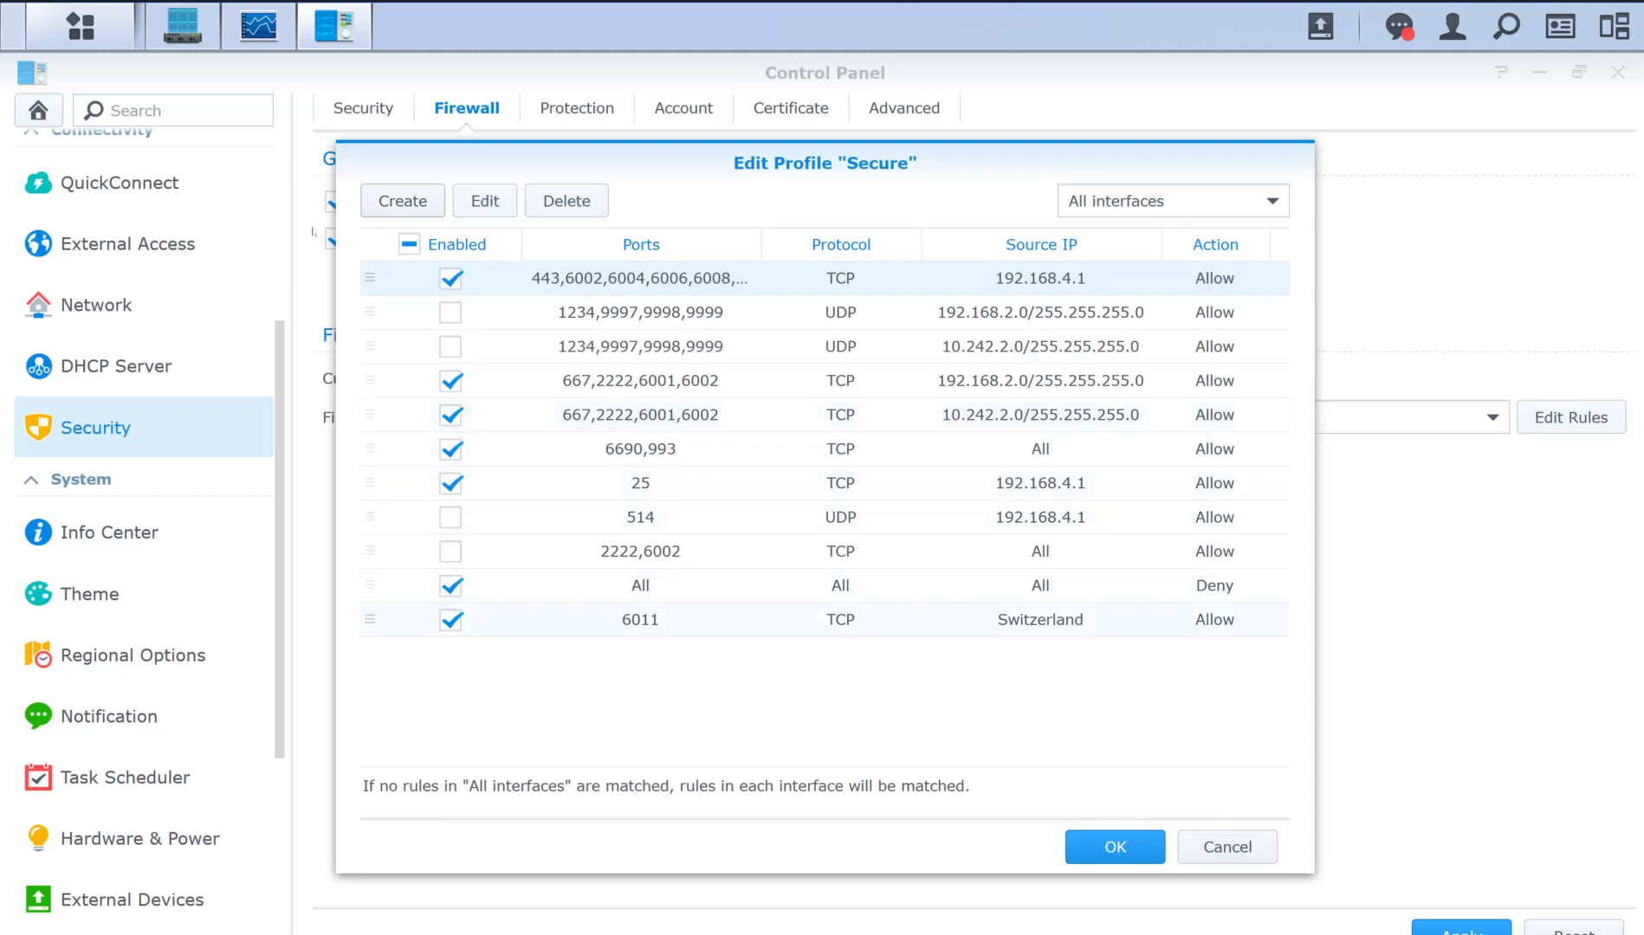
Move the Switzerland rule for port 6011 above the deny-all rule, save the Secure profile and reopen its rules.
click(719, 620)
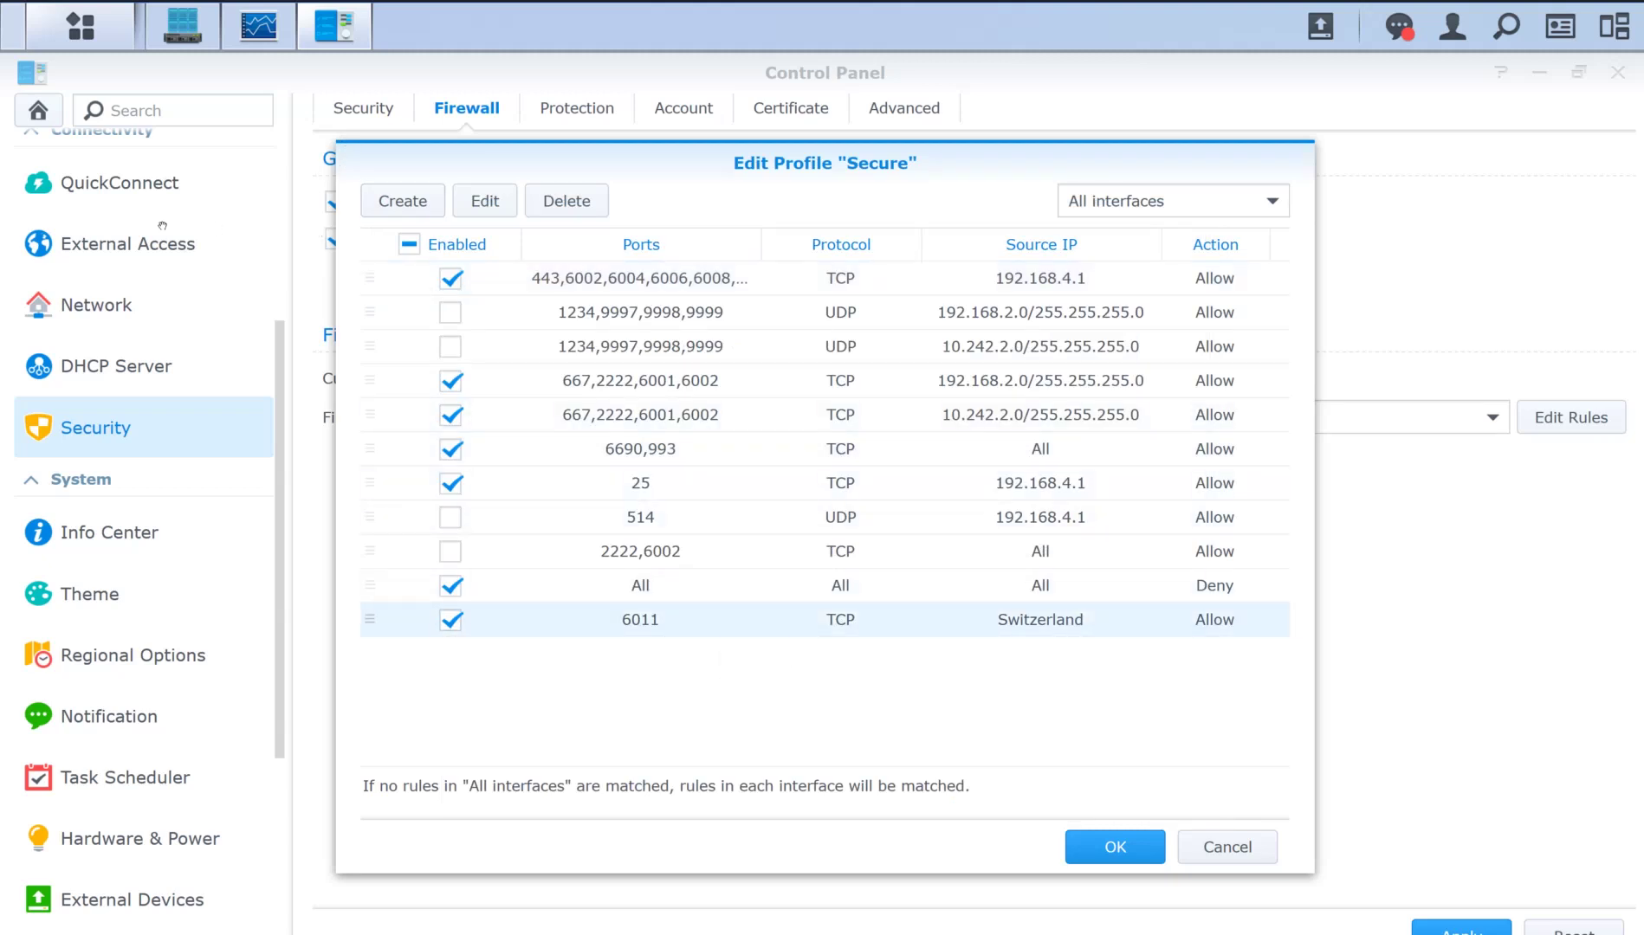
drag(370, 620, 381, 580)
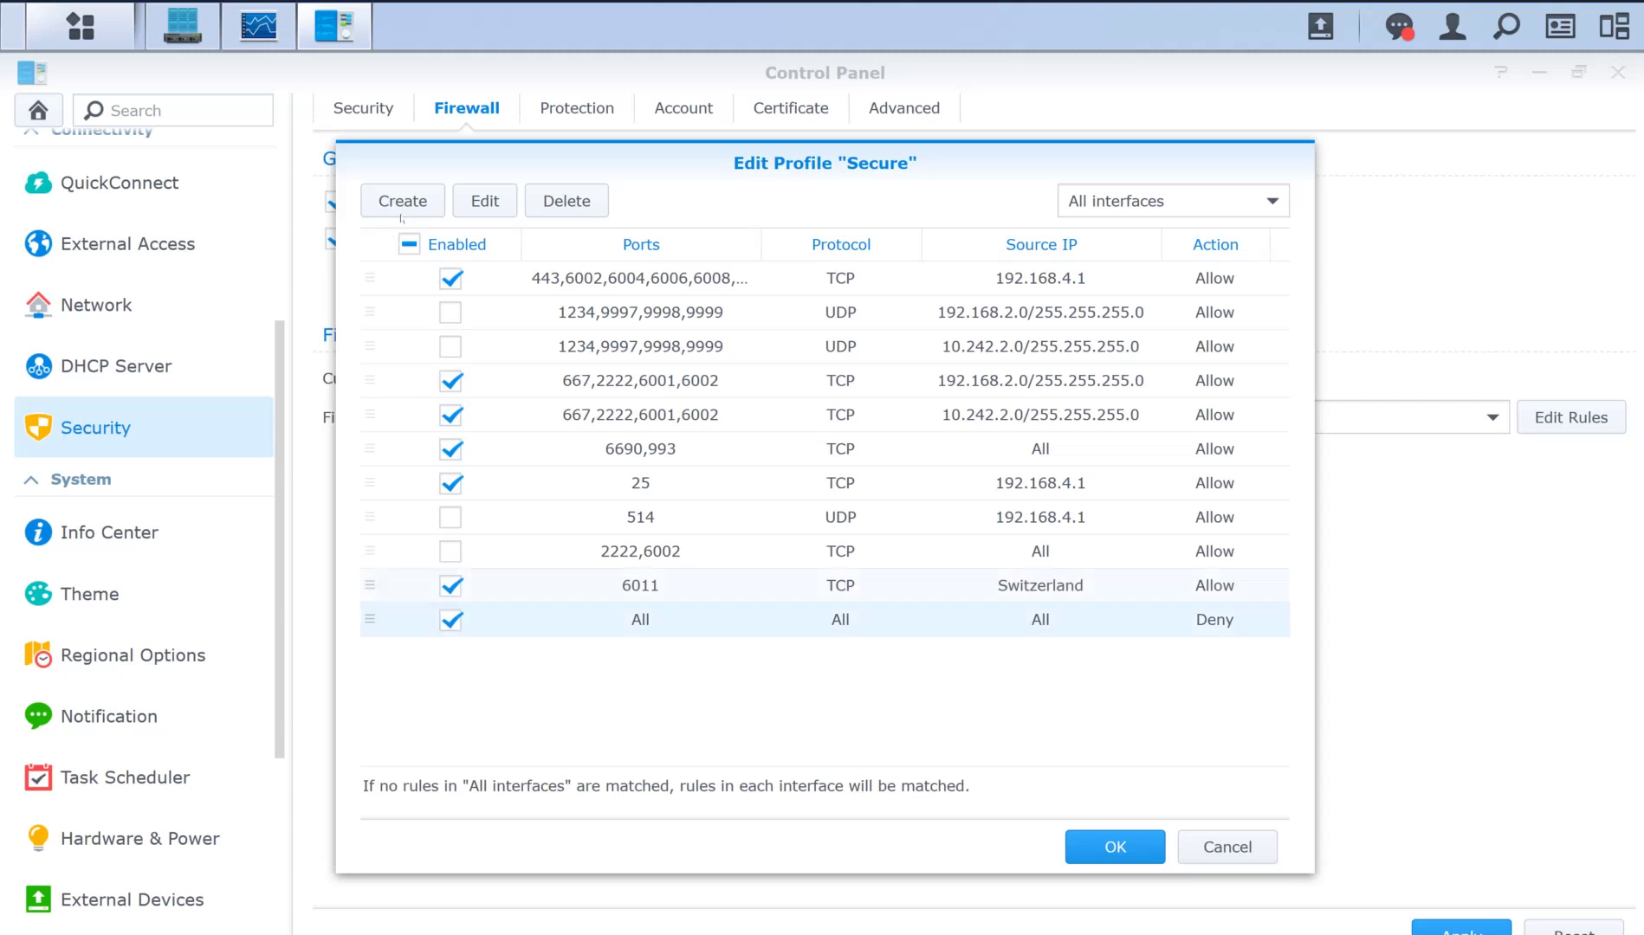
key(Return)
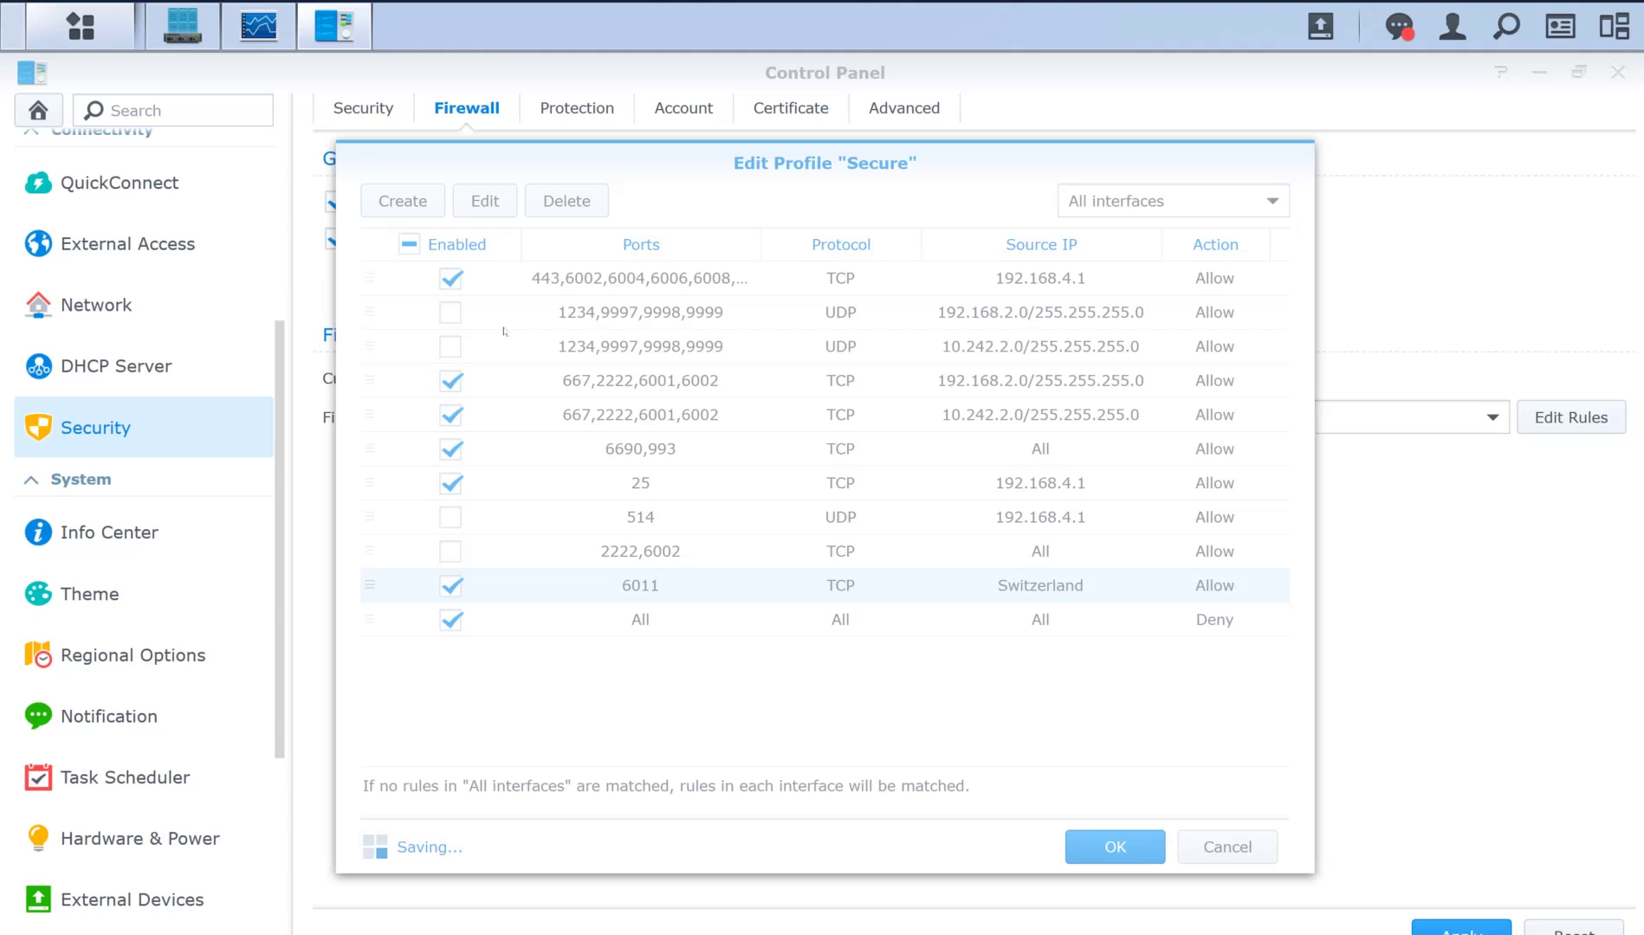
key(Return)
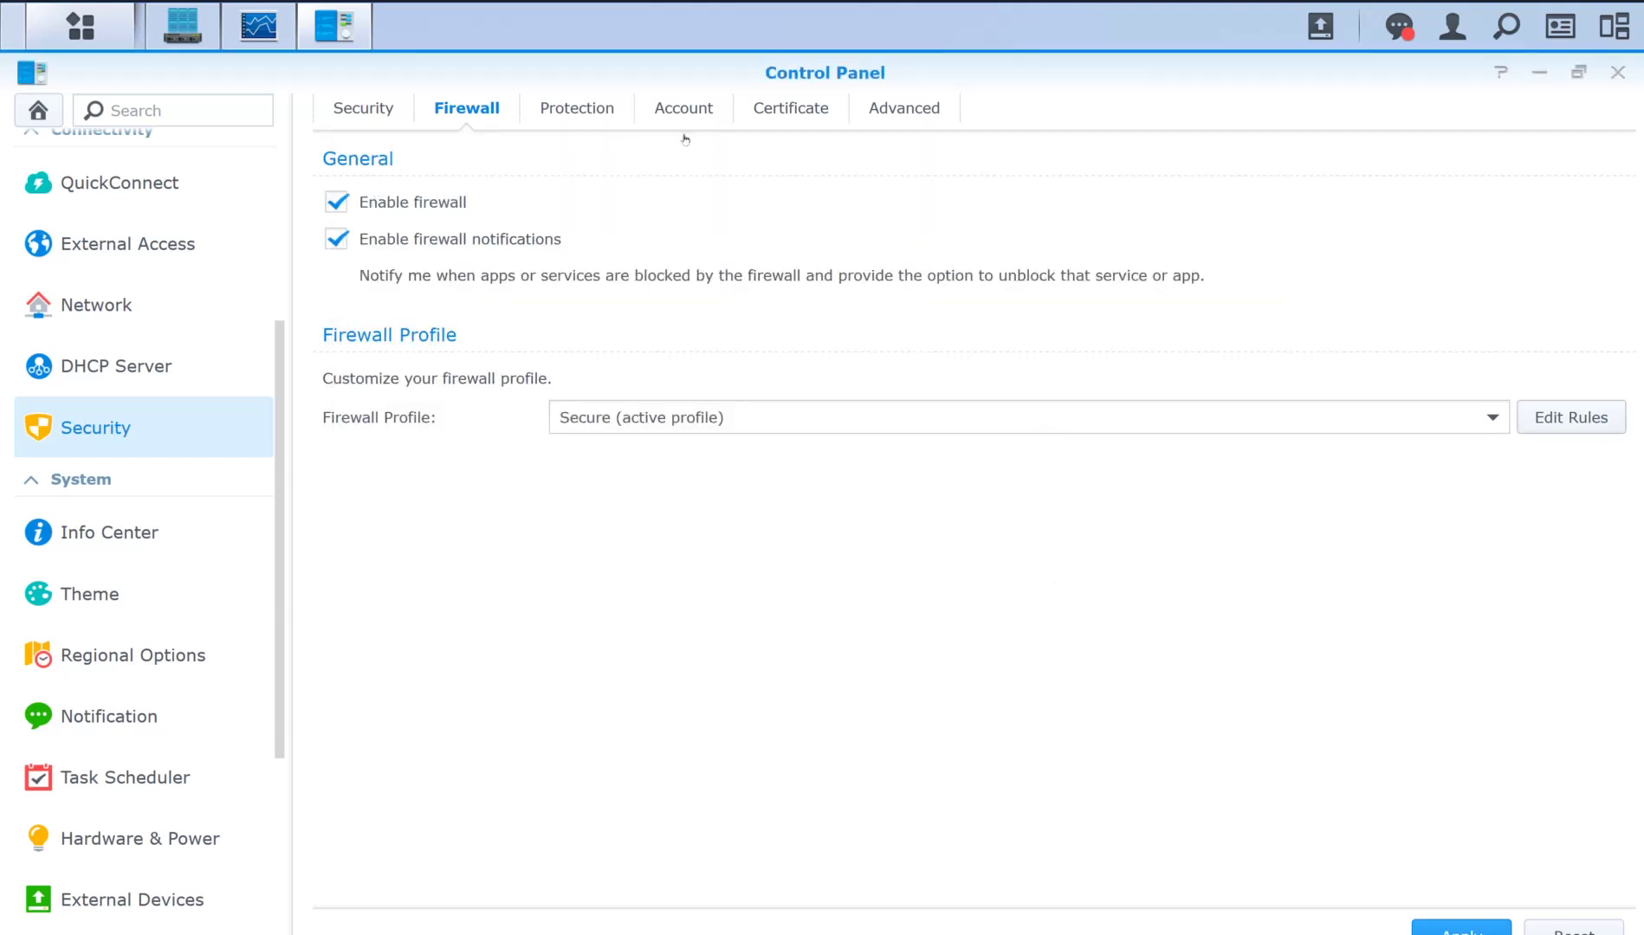
key(Return)
Switch to Command Prompt and rerun the telnet test to 192.168.4.2 on port 6011.
key(alt+Tab)
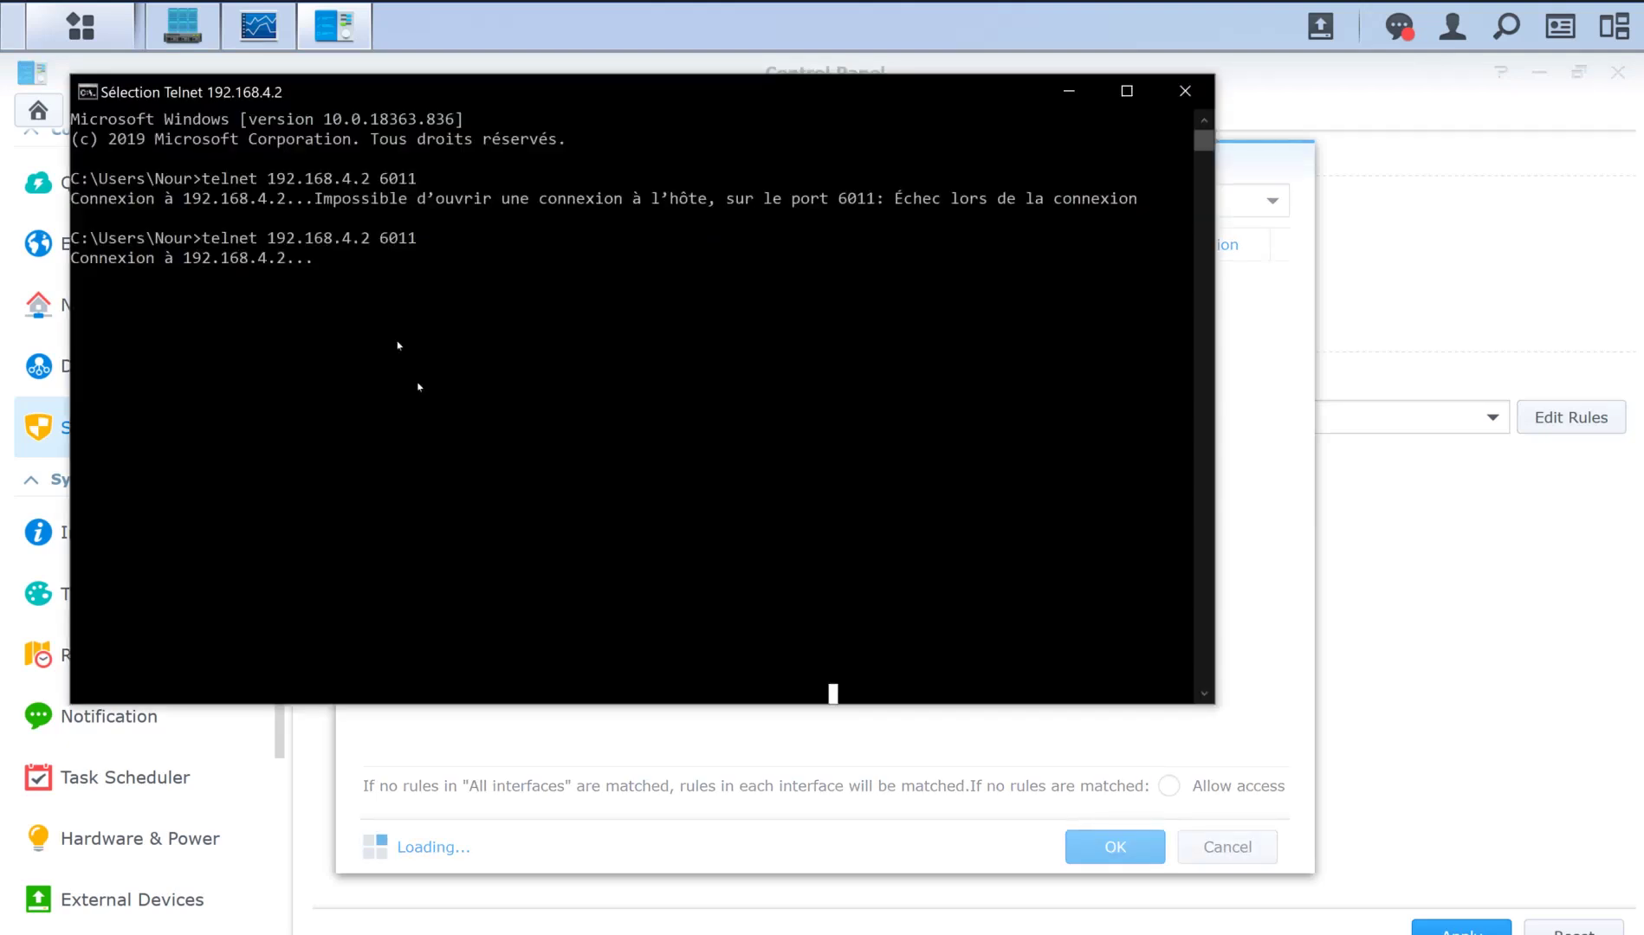
key(Return)
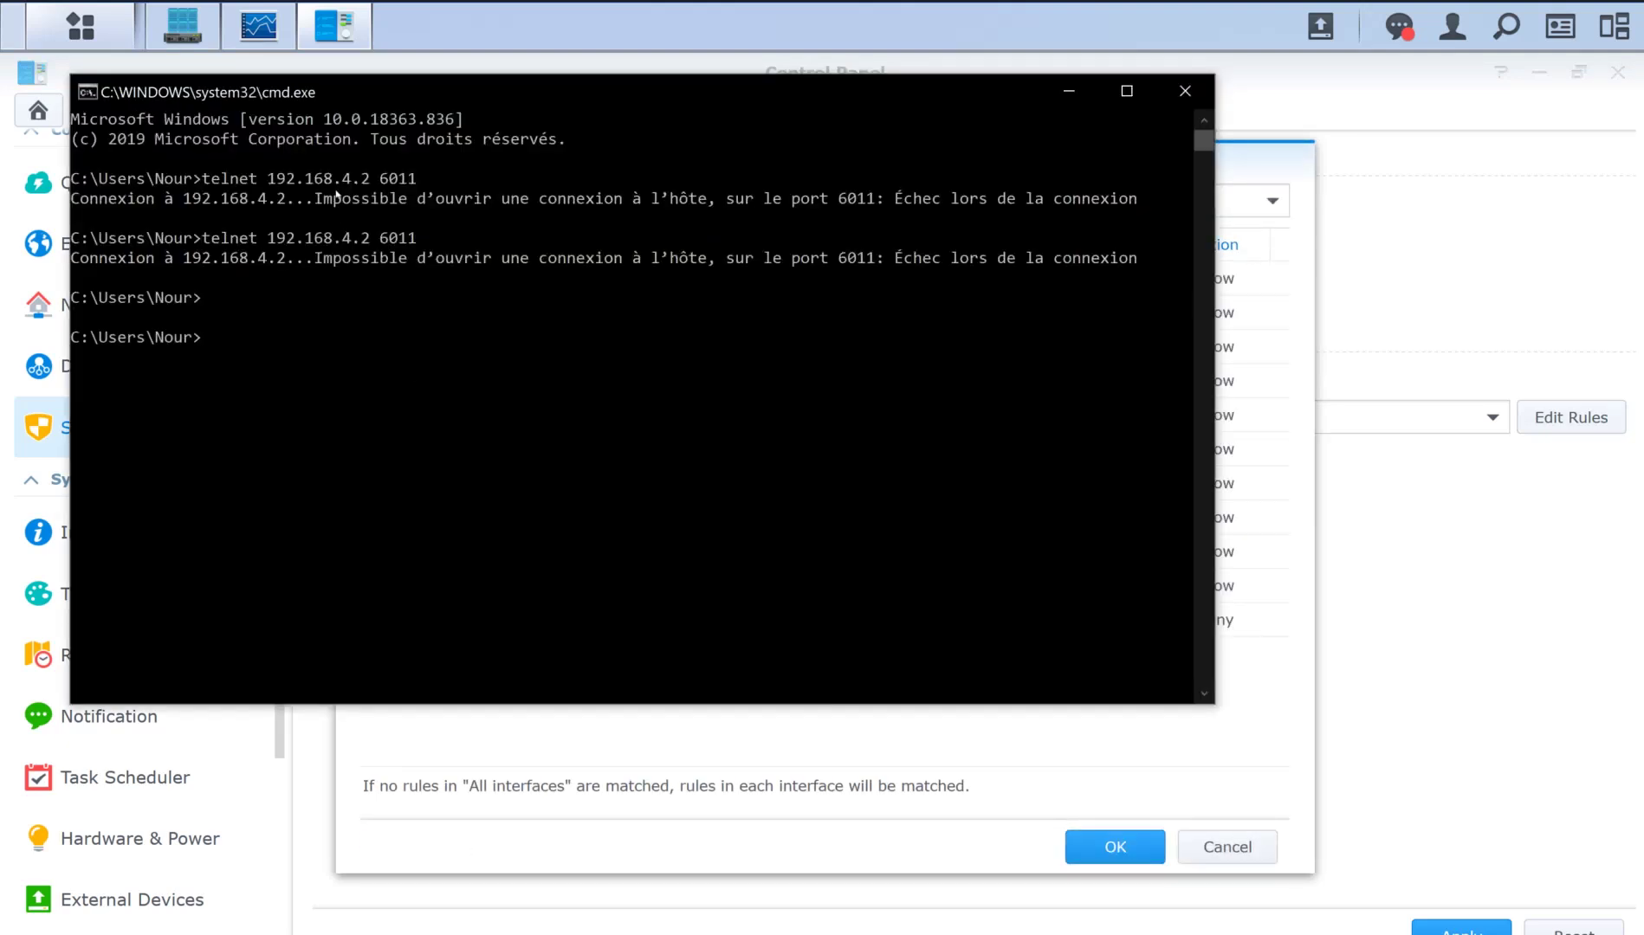
key(Up)
key(Return)
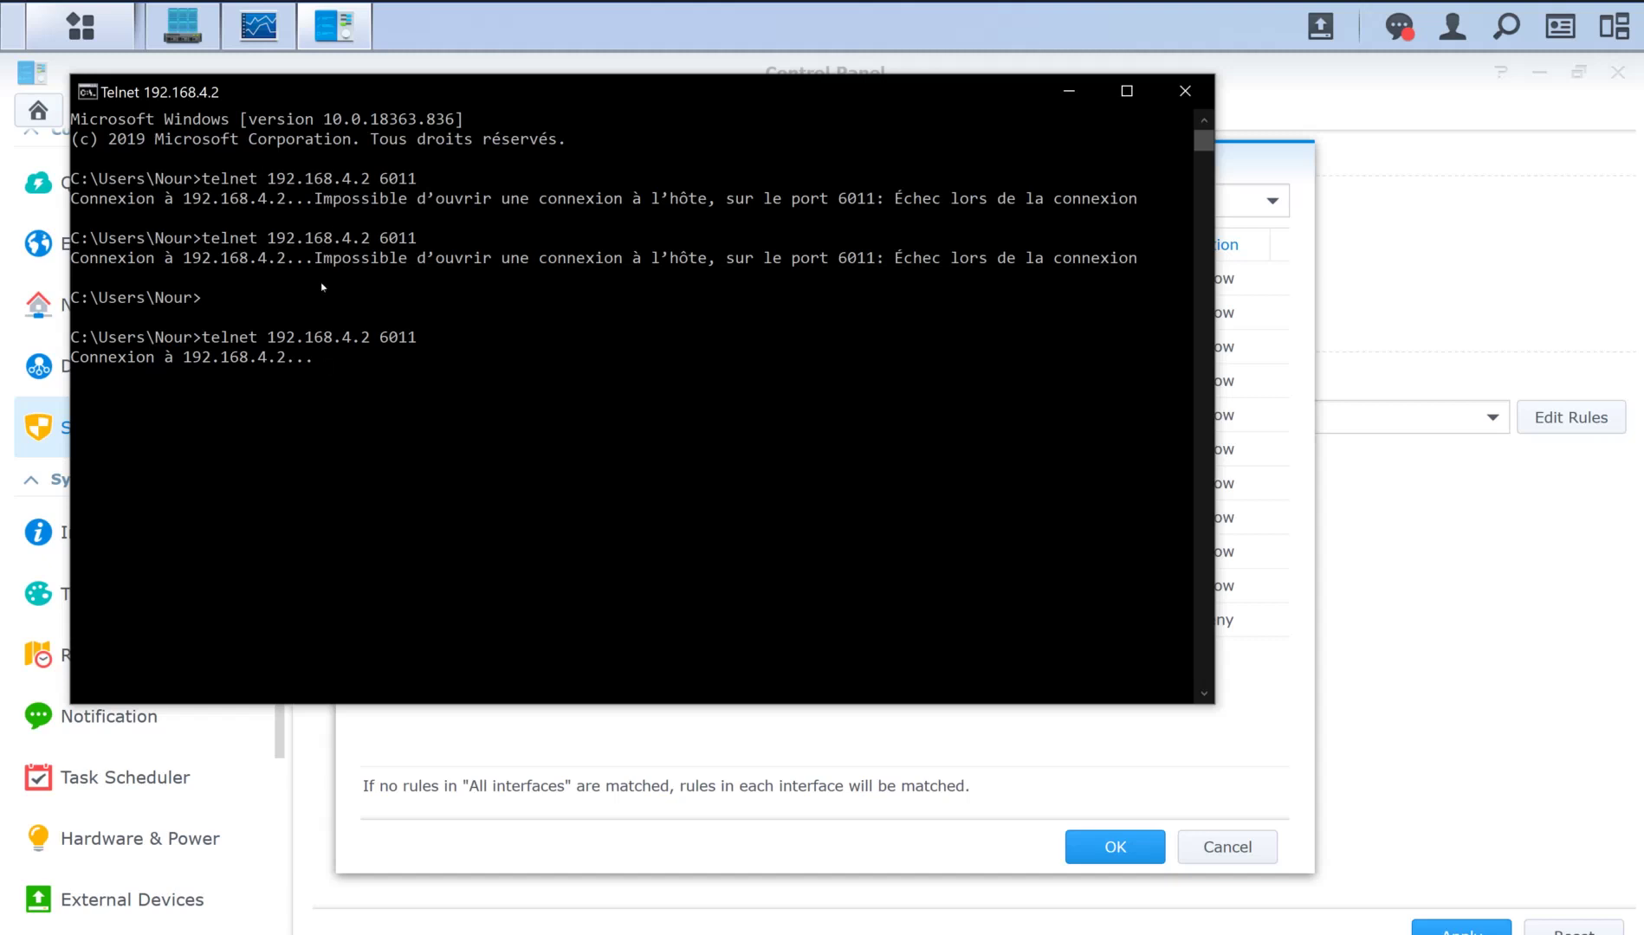
Return to Control Panel and start another firewall rule with custom TCP destination port 6011.
key(alt+Tab)
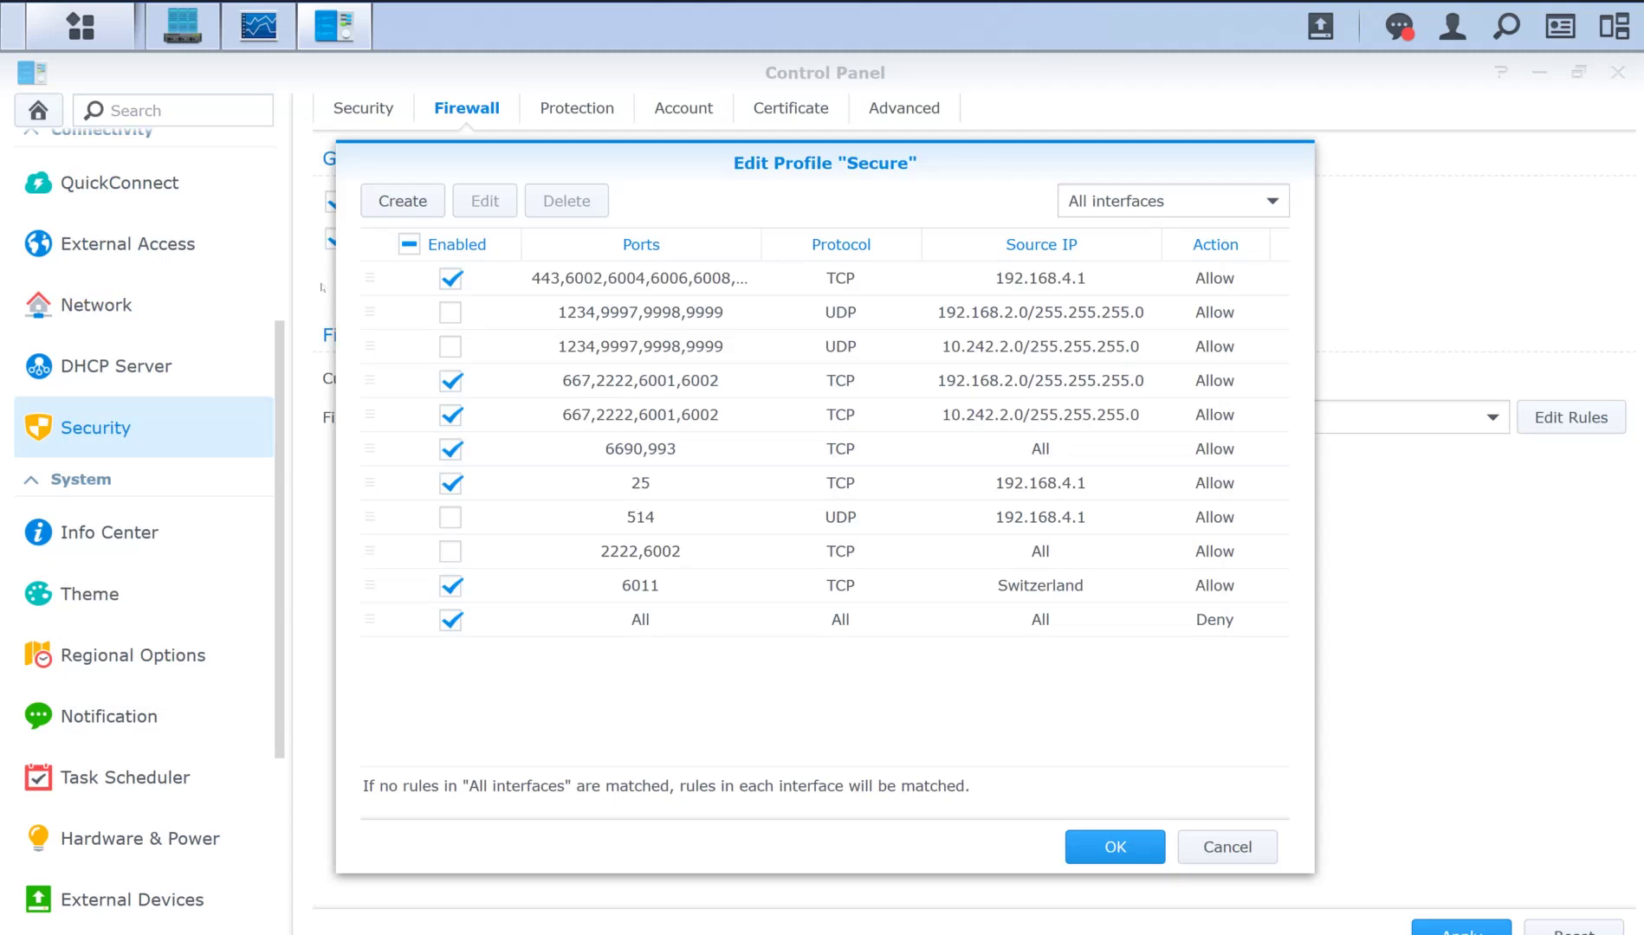
click(370, 584)
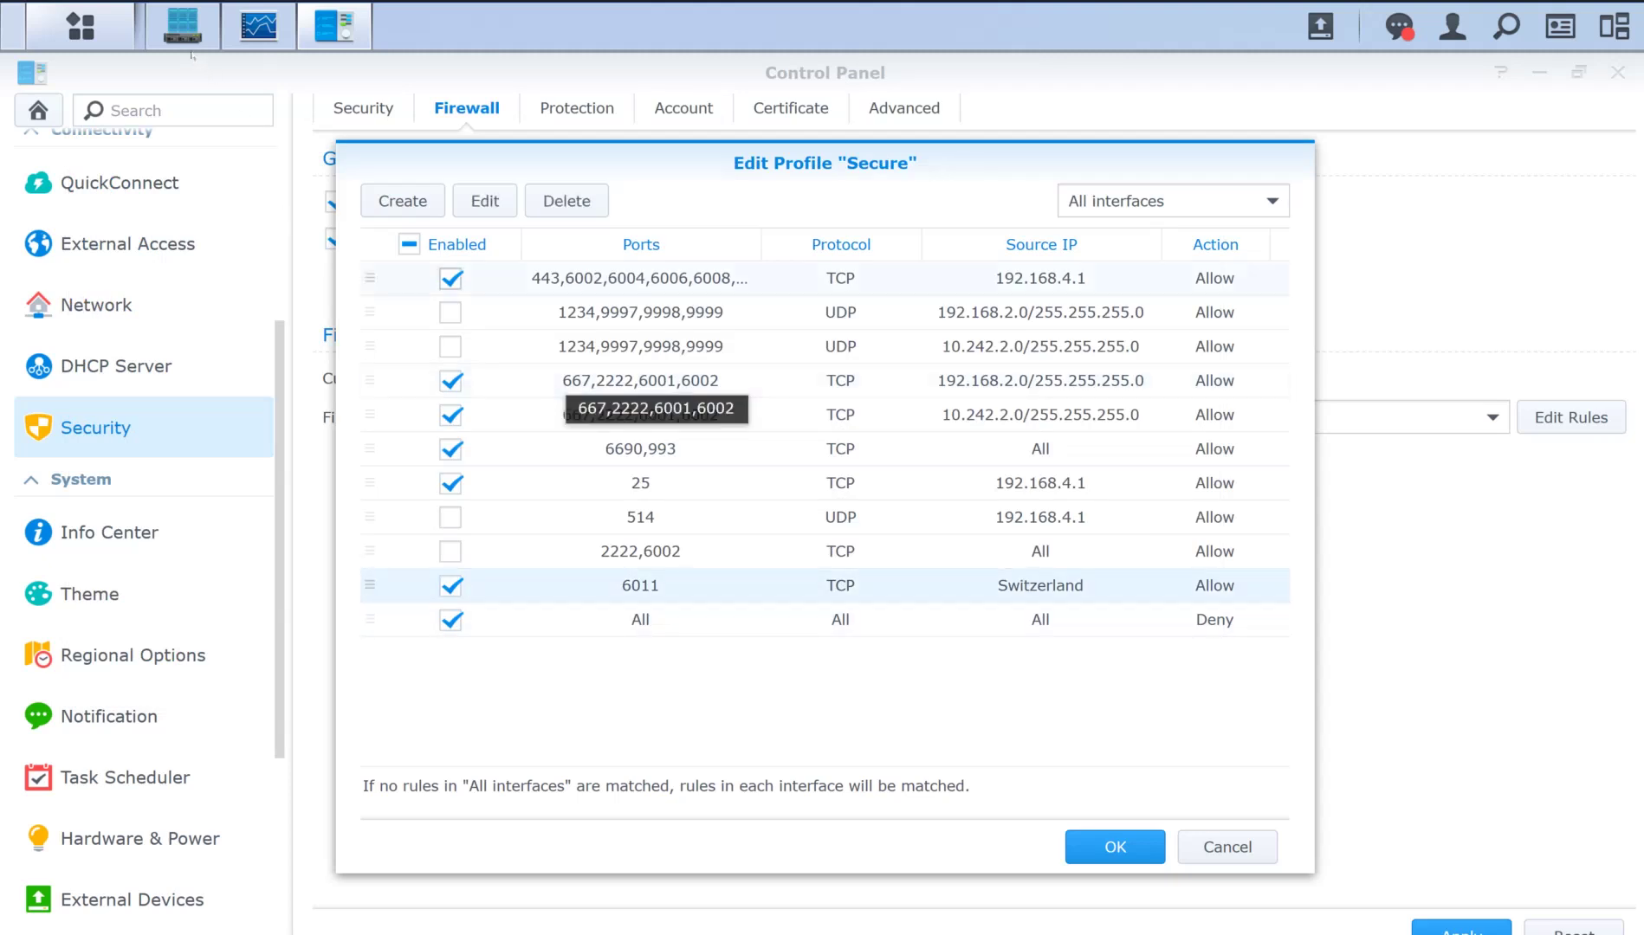
click(402, 200)
click(493, 386)
click(1025, 386)
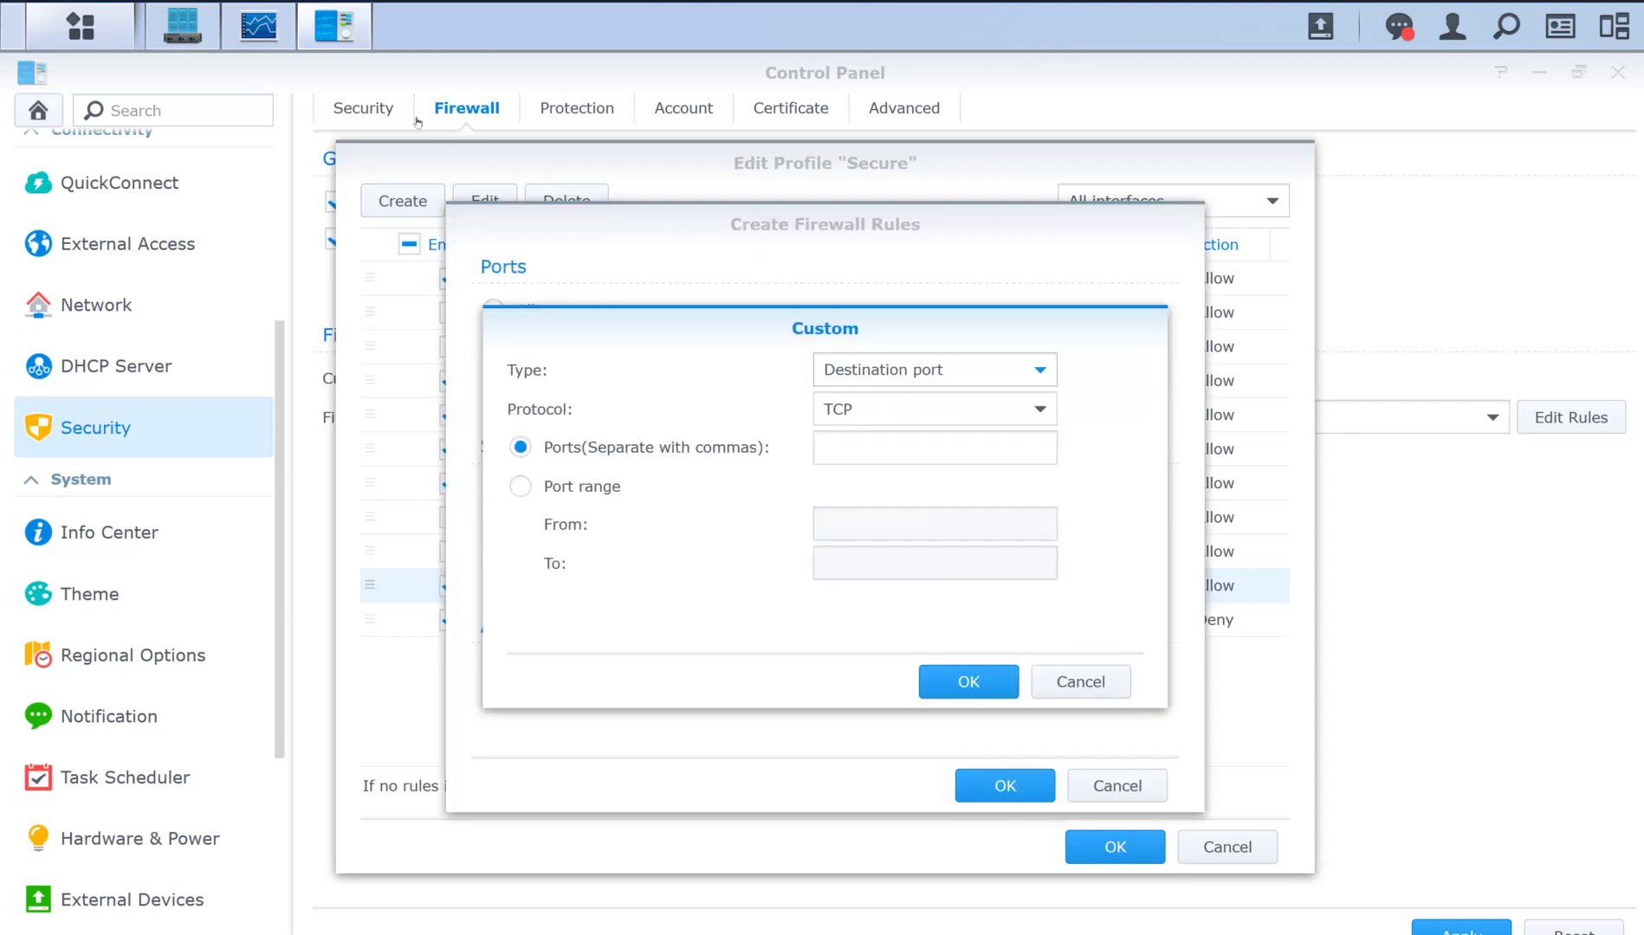
text(6011)
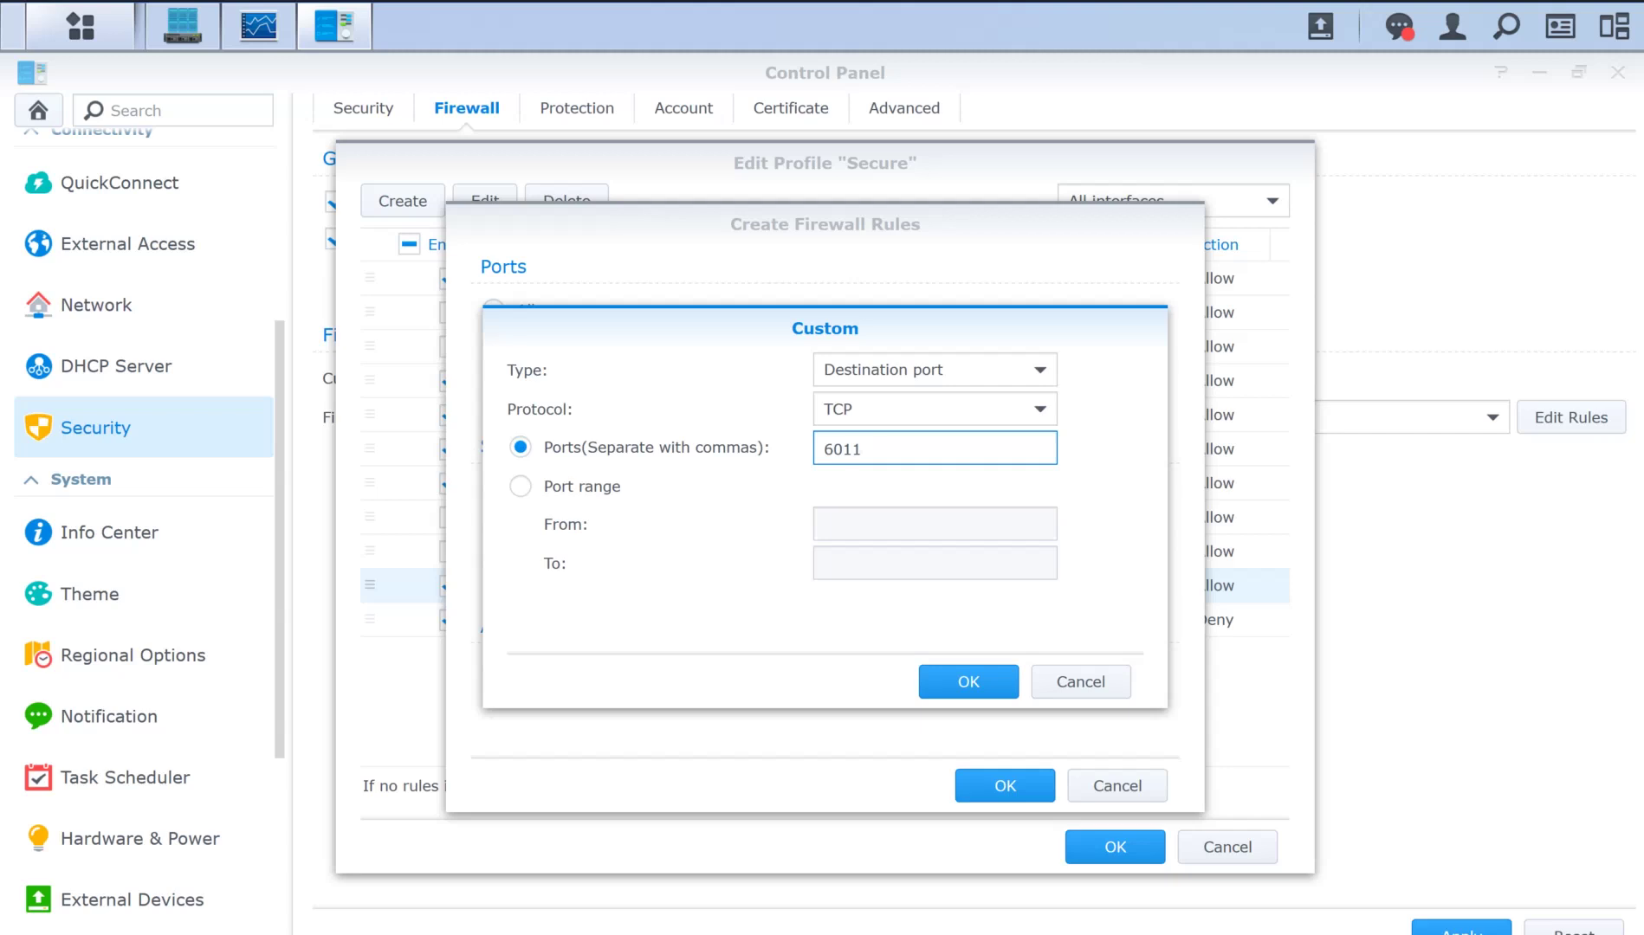
key(Return)
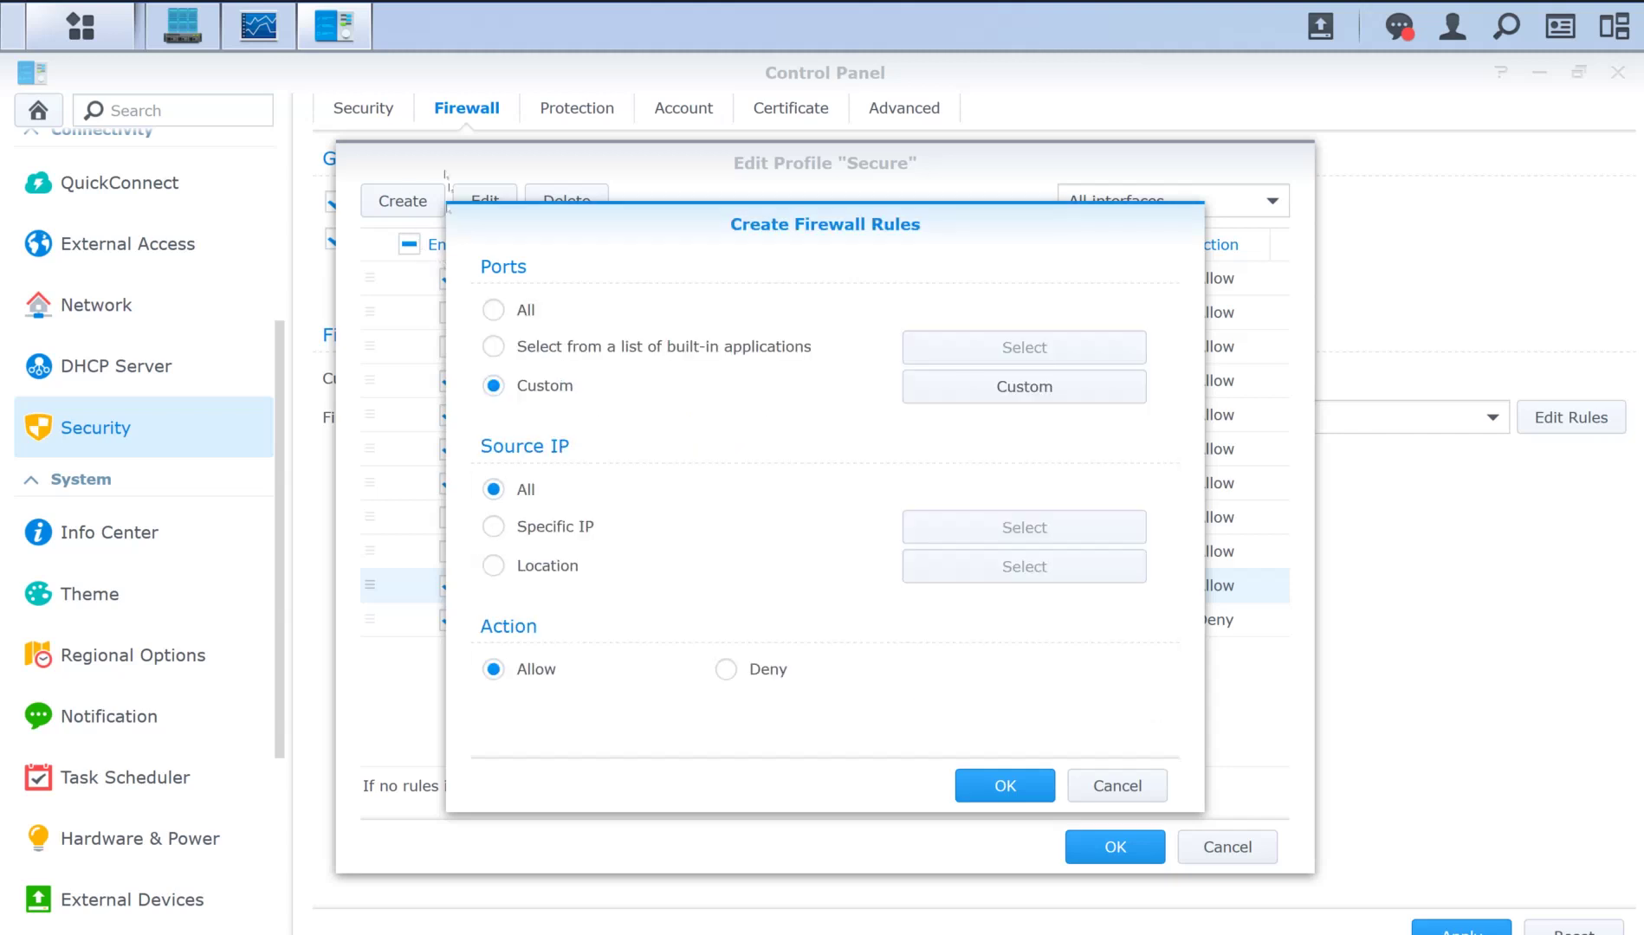
Set the rule's specific source to subnet 10.242.2.0 with mask 255.255.255.0 and add the rule with the Allow action.
key(Down)
key(Tab)
key(Return)
key(Down)
key(Tab)
text(10.242.2.0)
key(Tab)
text(255.255.255.0)
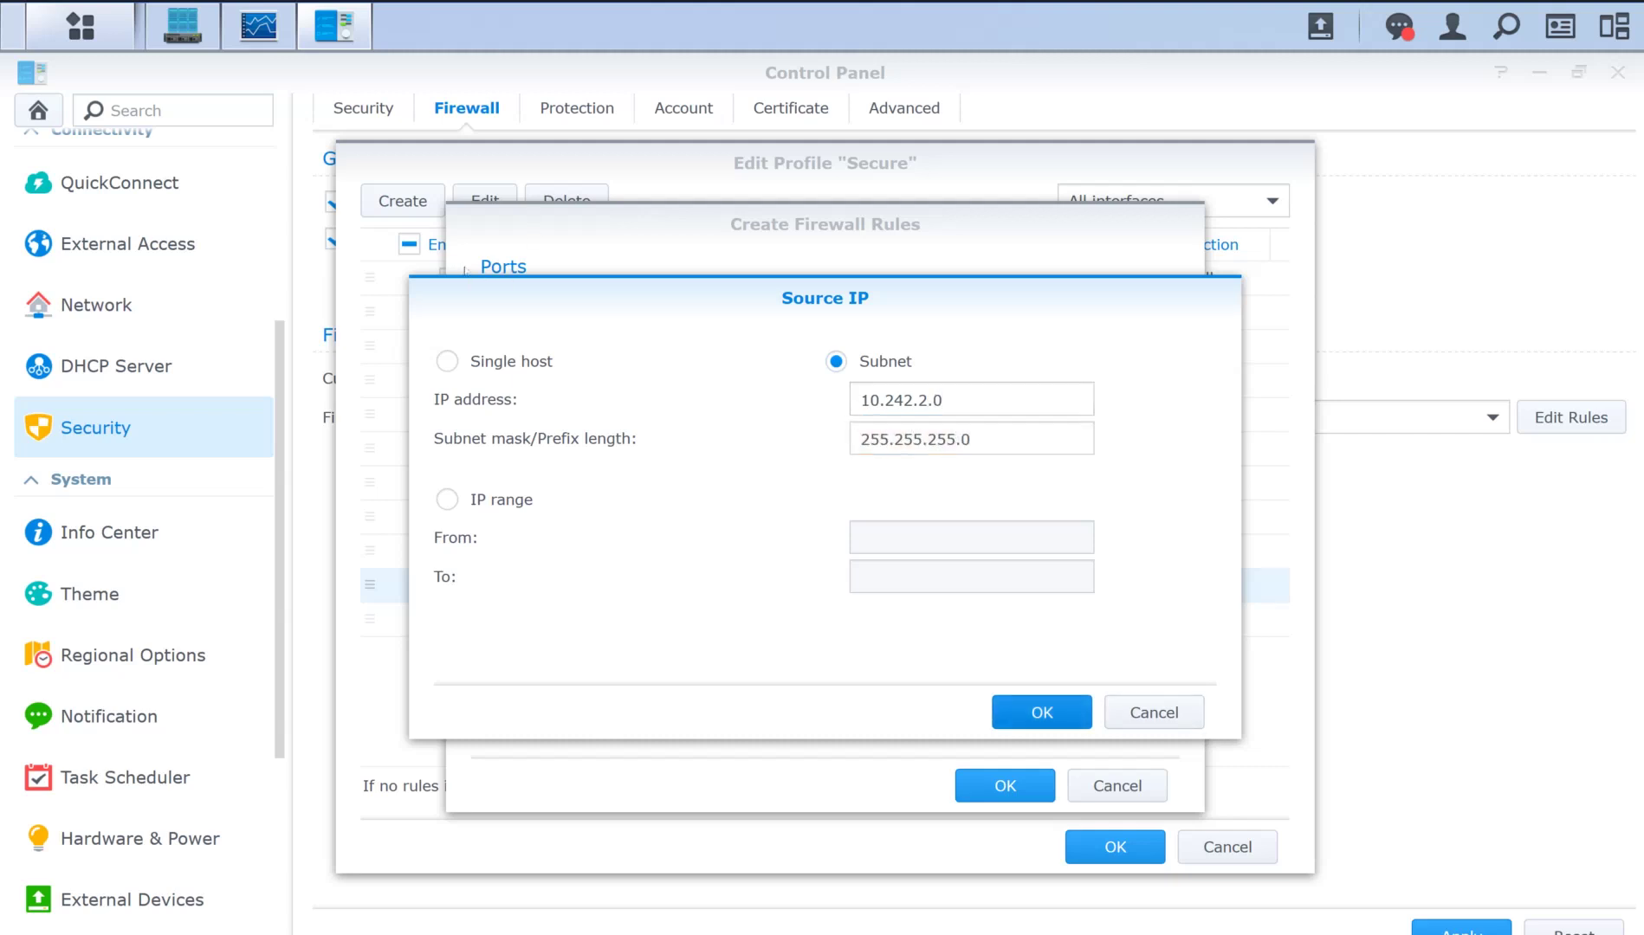
key(Return)
key(Return)
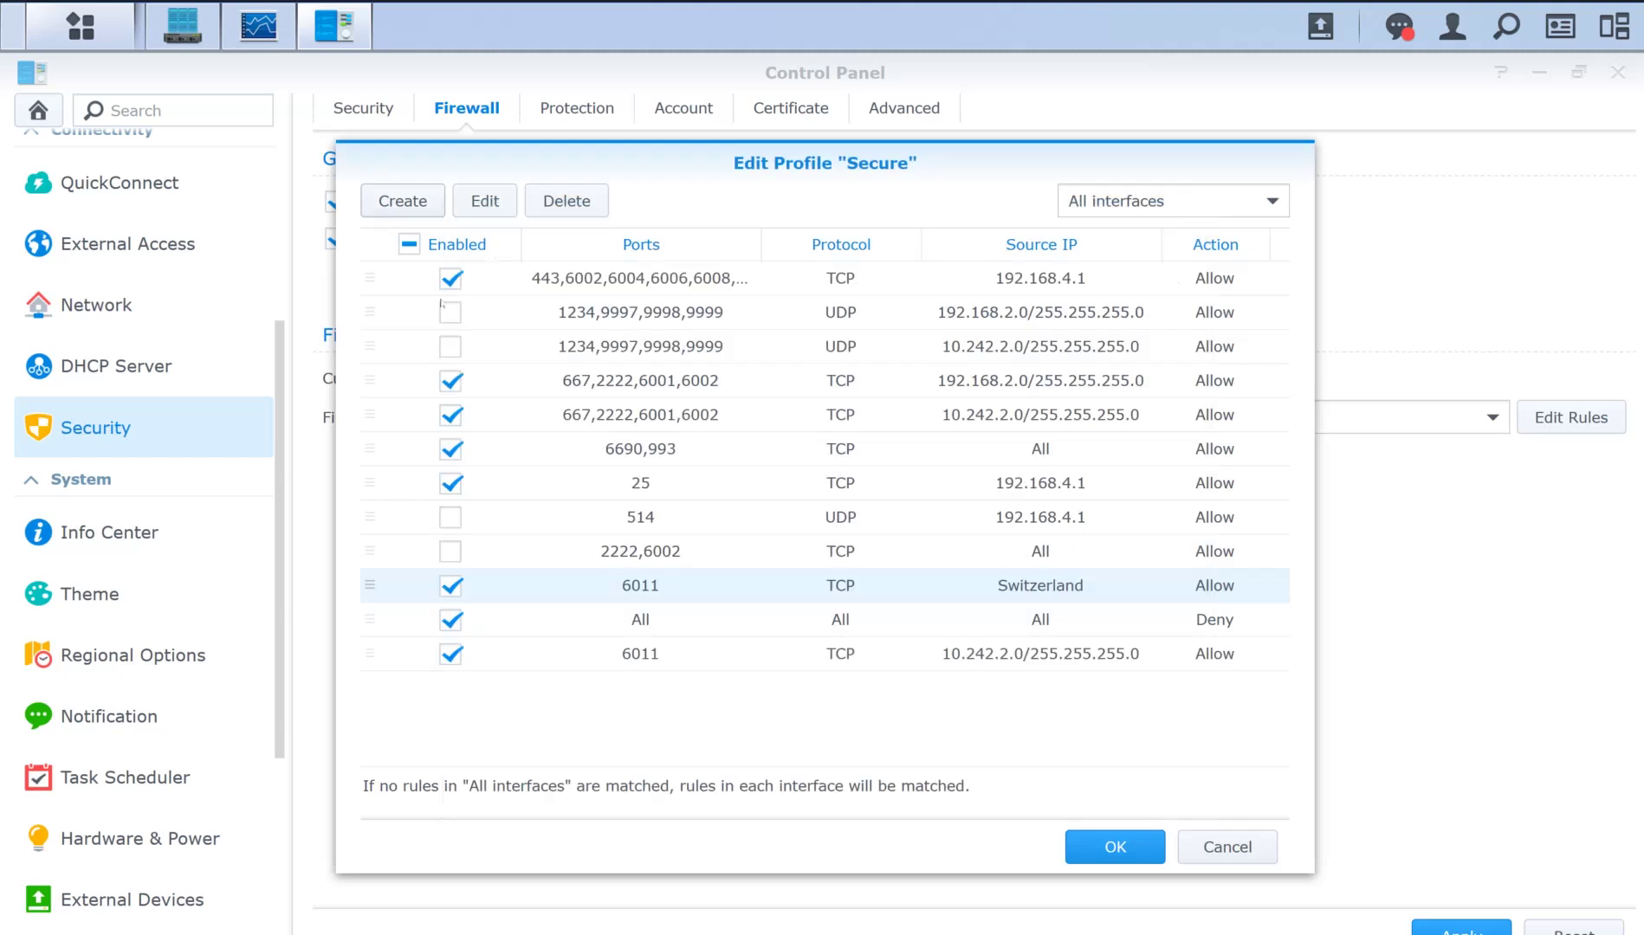
Save the Secure profile and repeat the telnet test on port 6011 from Command Prompt before returning to Control Panel.
key(Return)
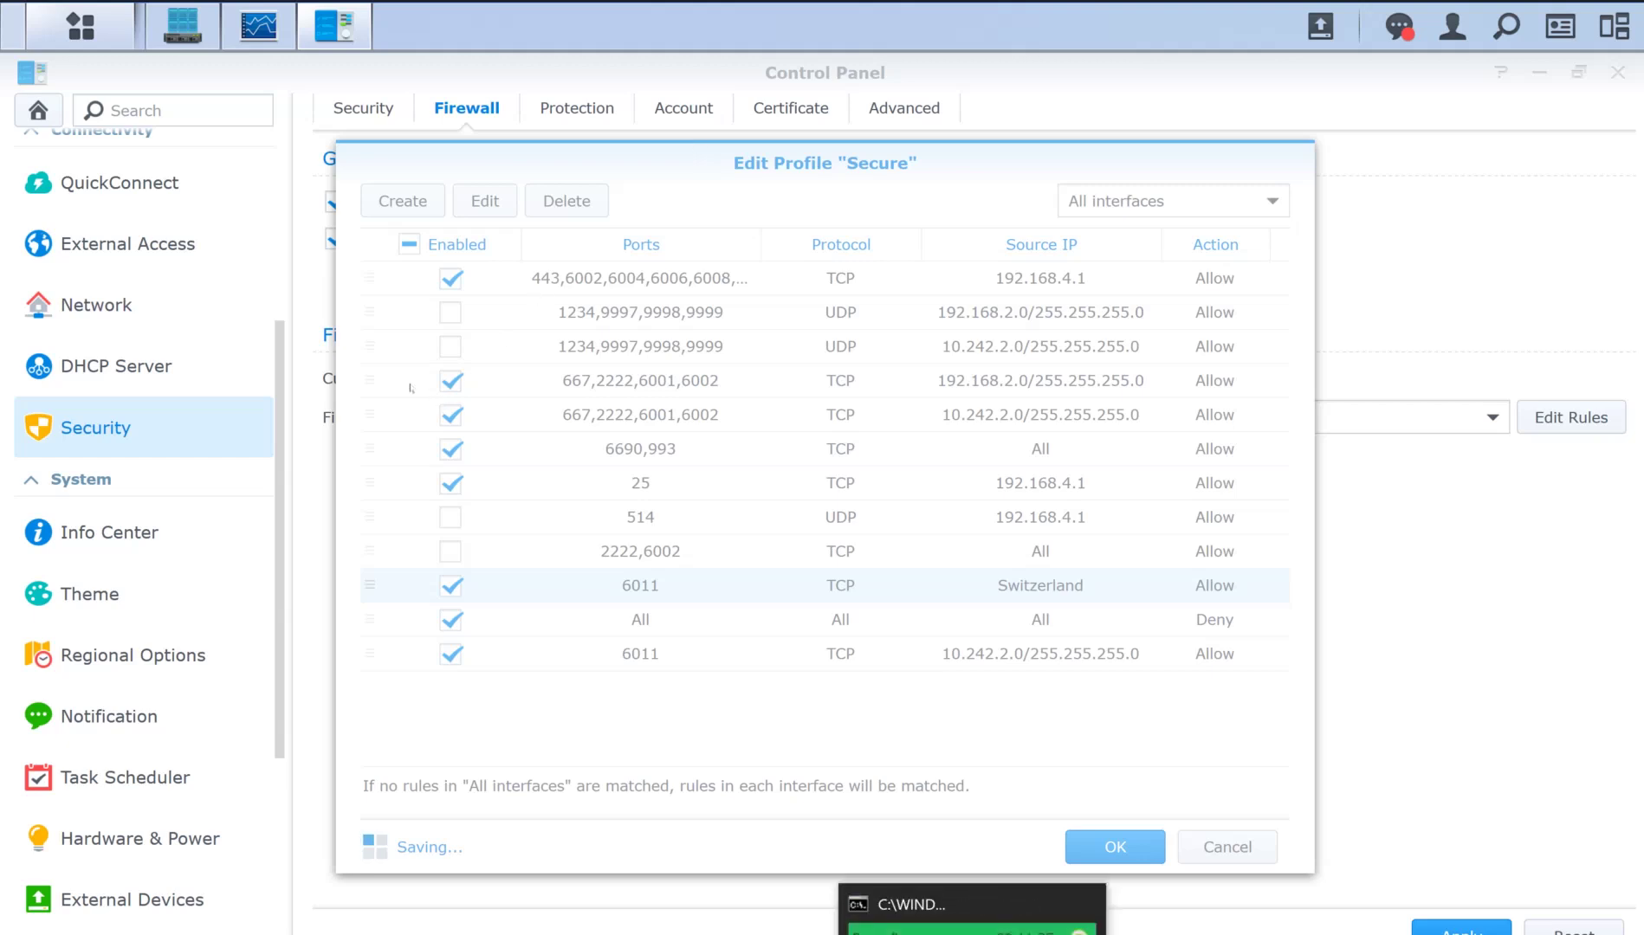
key(alt+Tab)
key(Up)
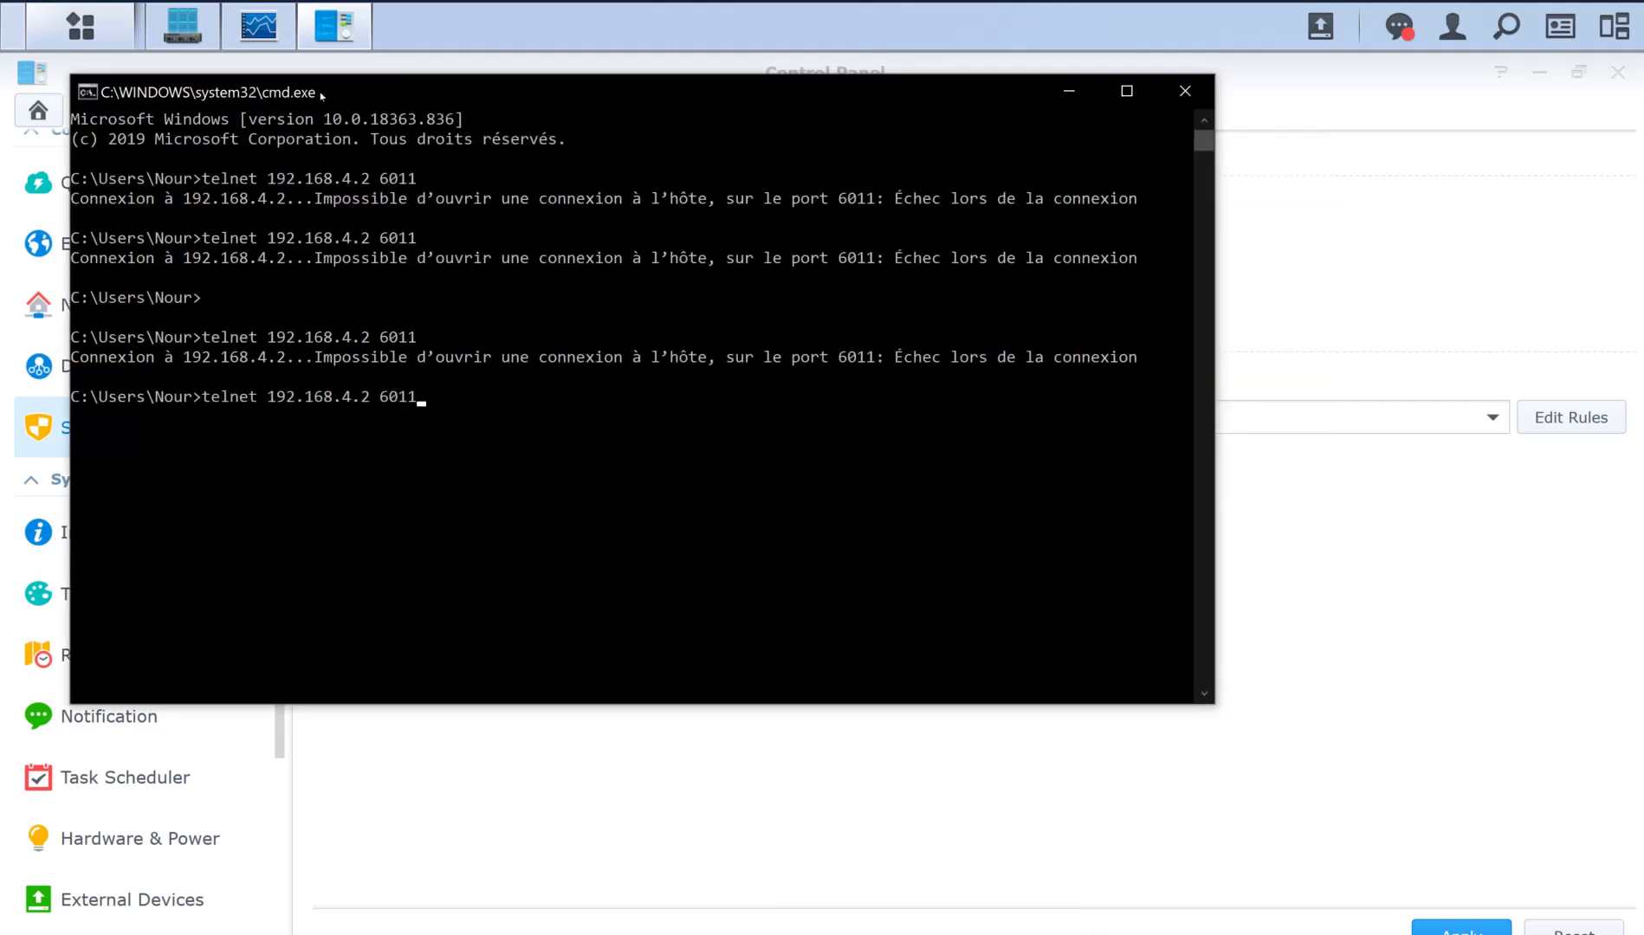
key(Return)
key(alt+Tab)
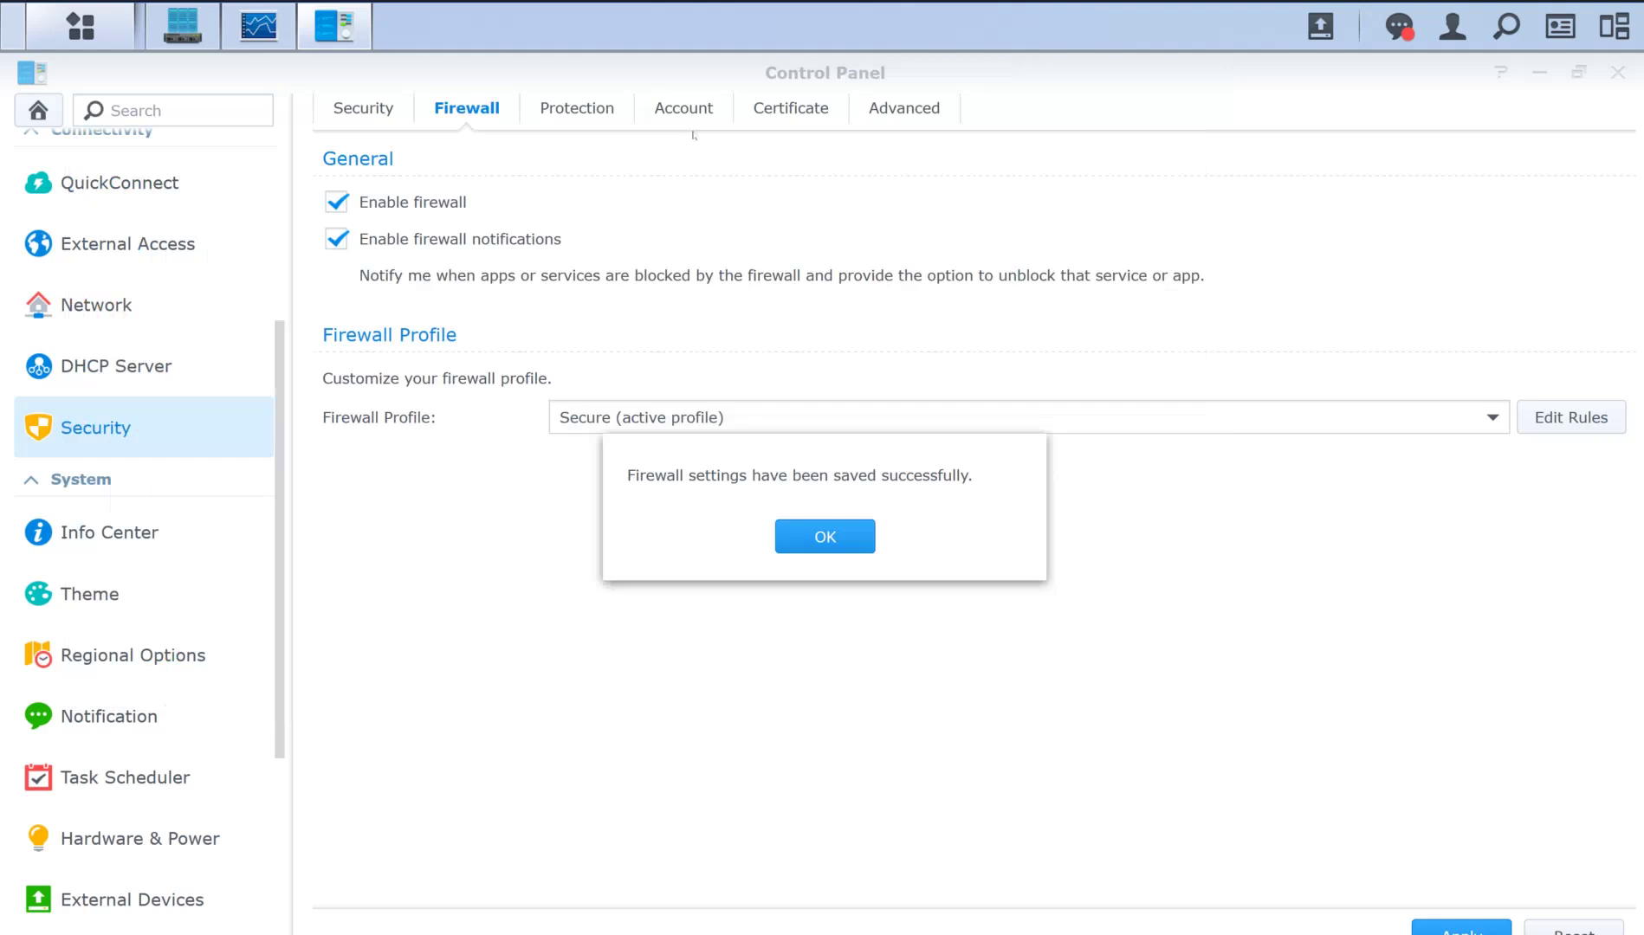
key(Return)
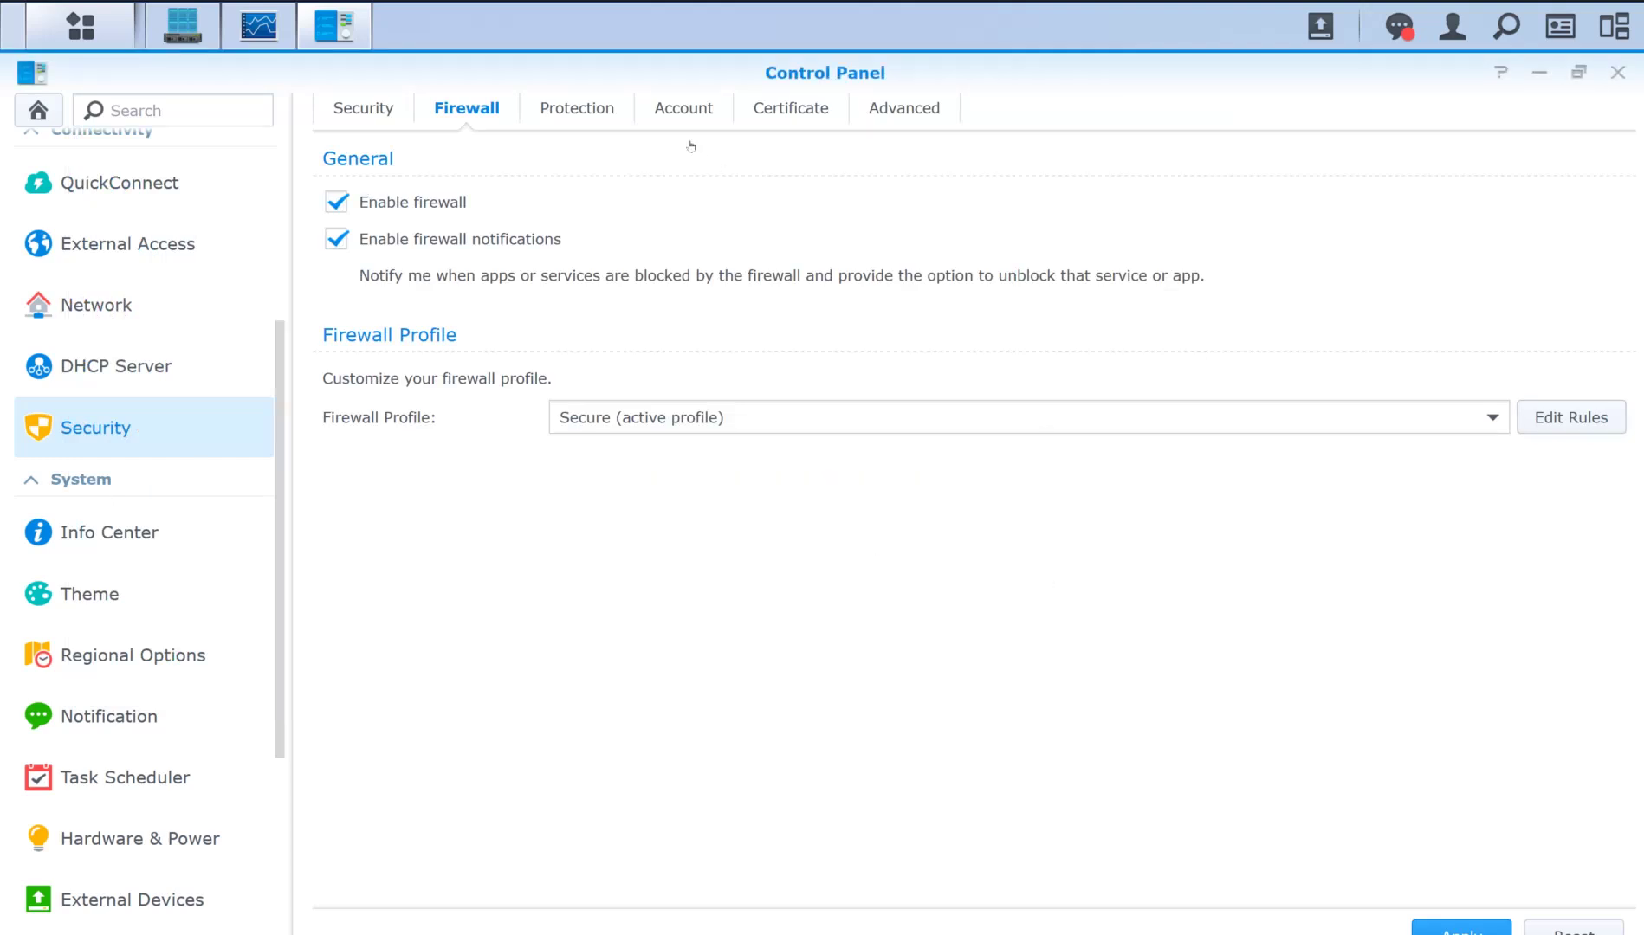
Reopen the Secure profile's rules, move the 10.242.2.0 rule for port 6011 above the deny-all rule, save, and switch to Command Prompt.
key(Return)
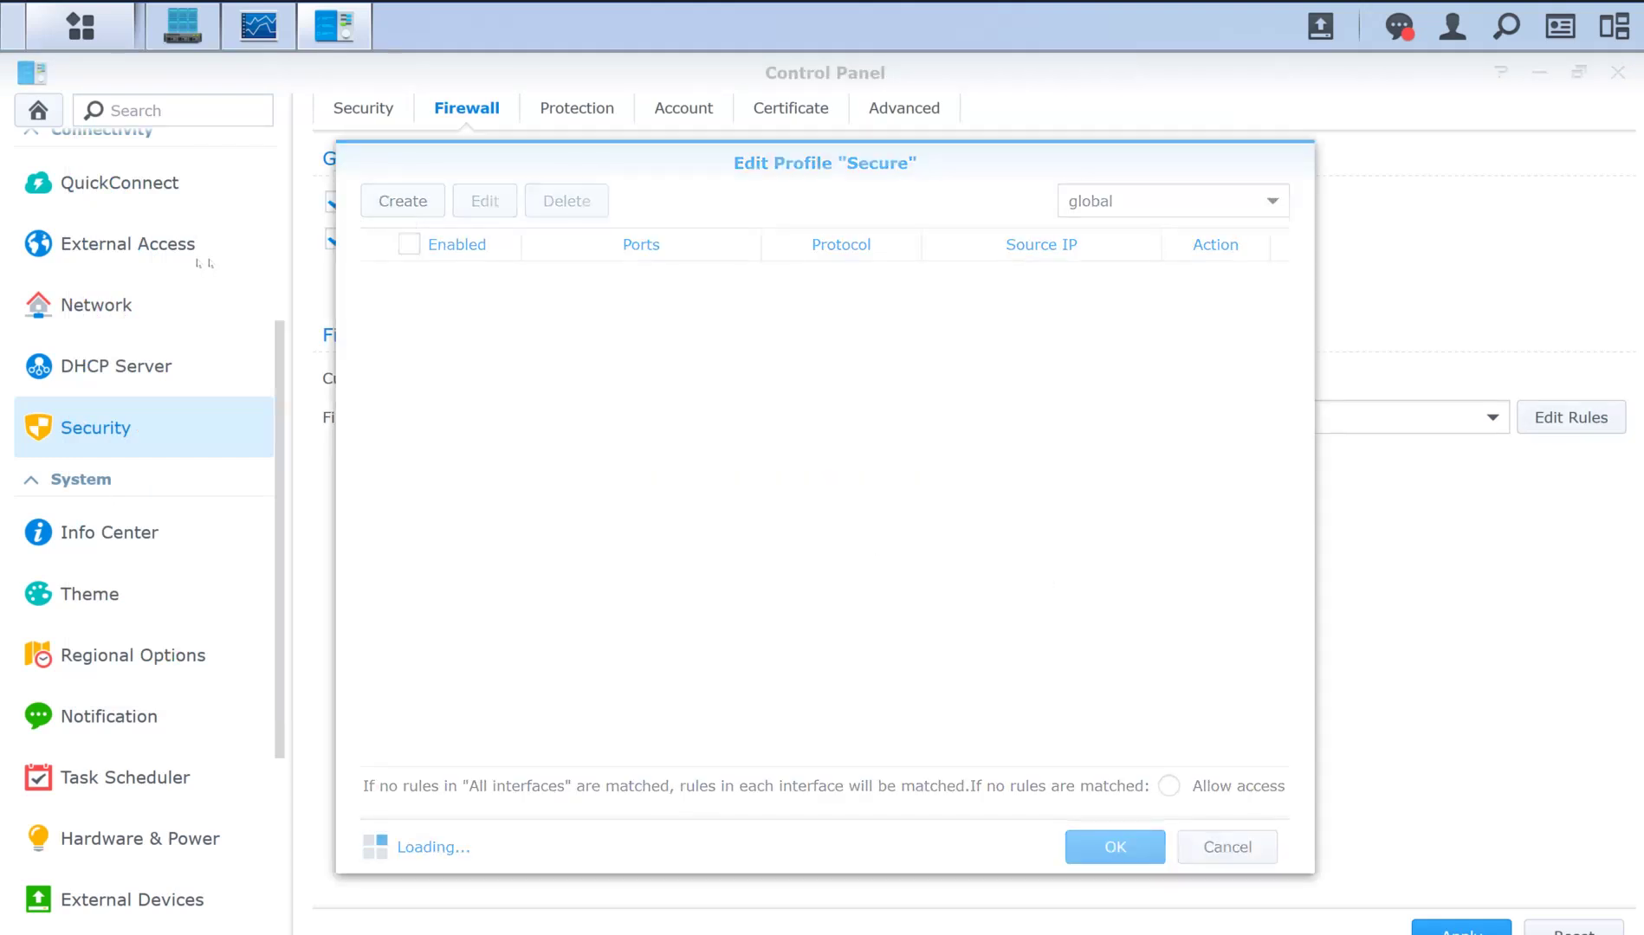
drag(370, 654, 373, 622)
key(Return)
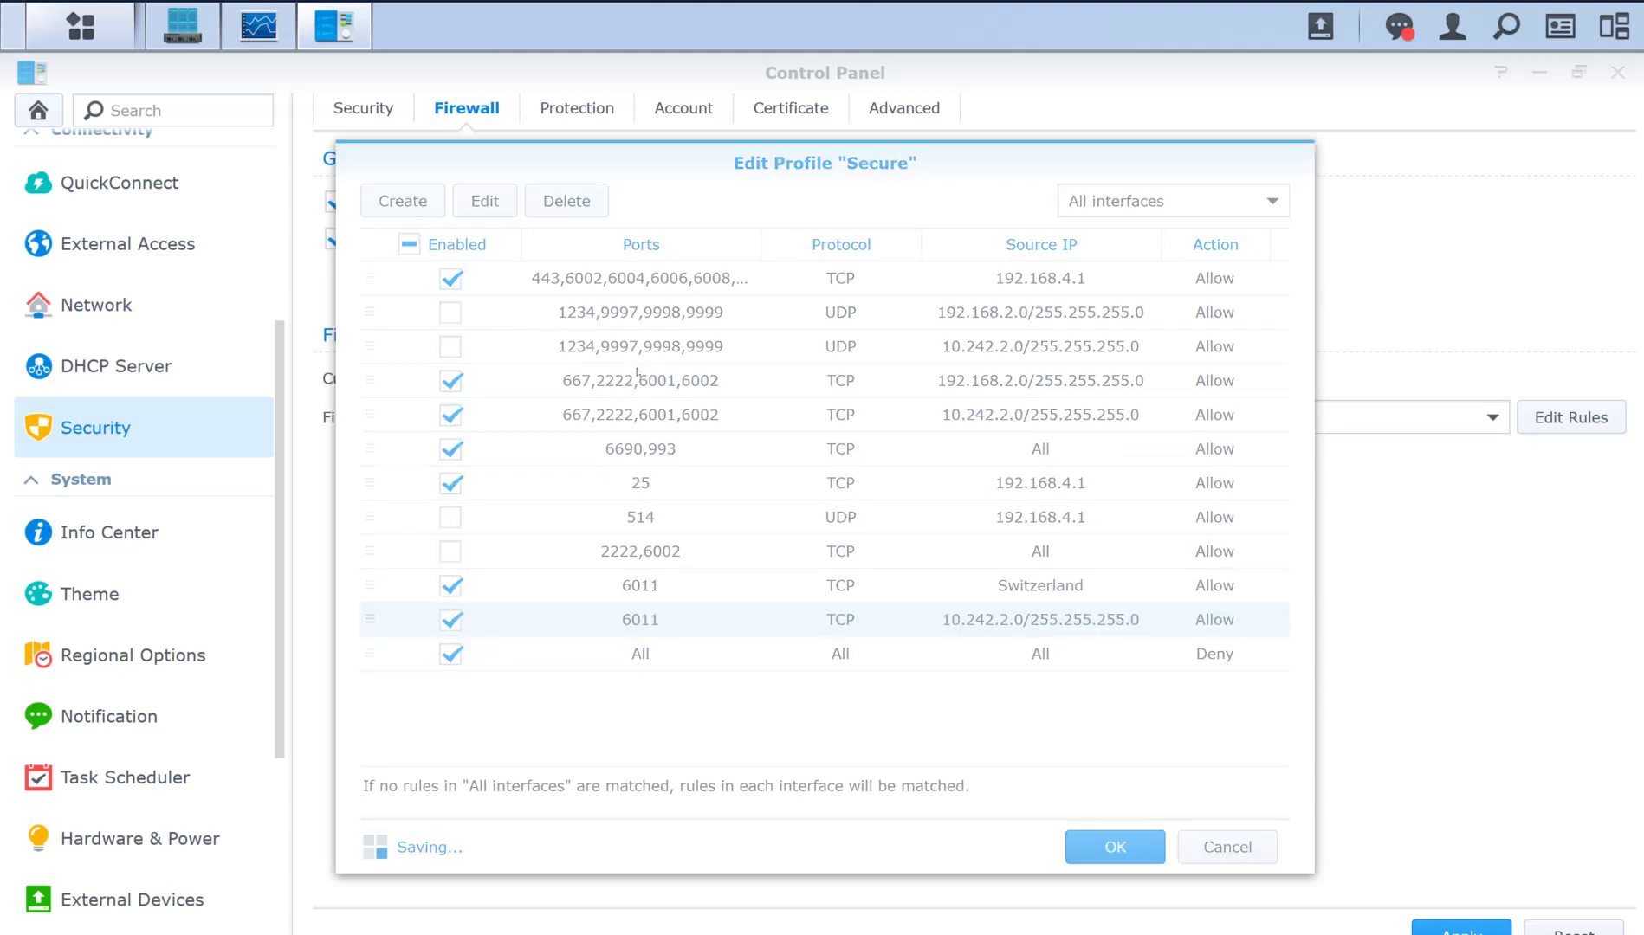
key(Return)
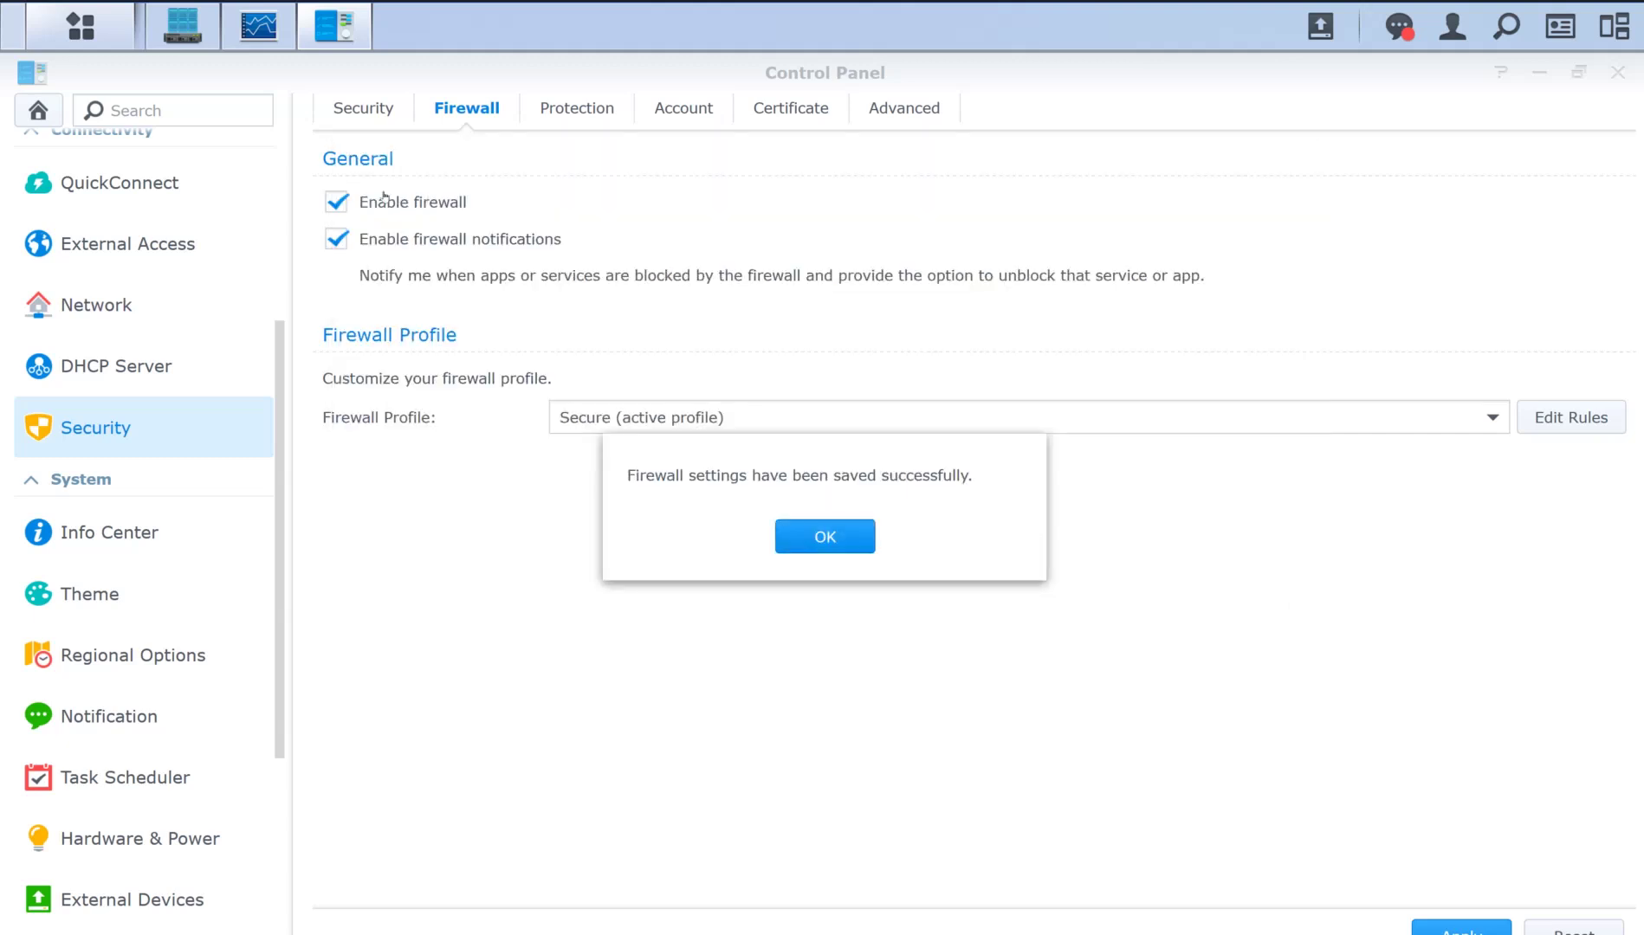
key(alt+Tab)
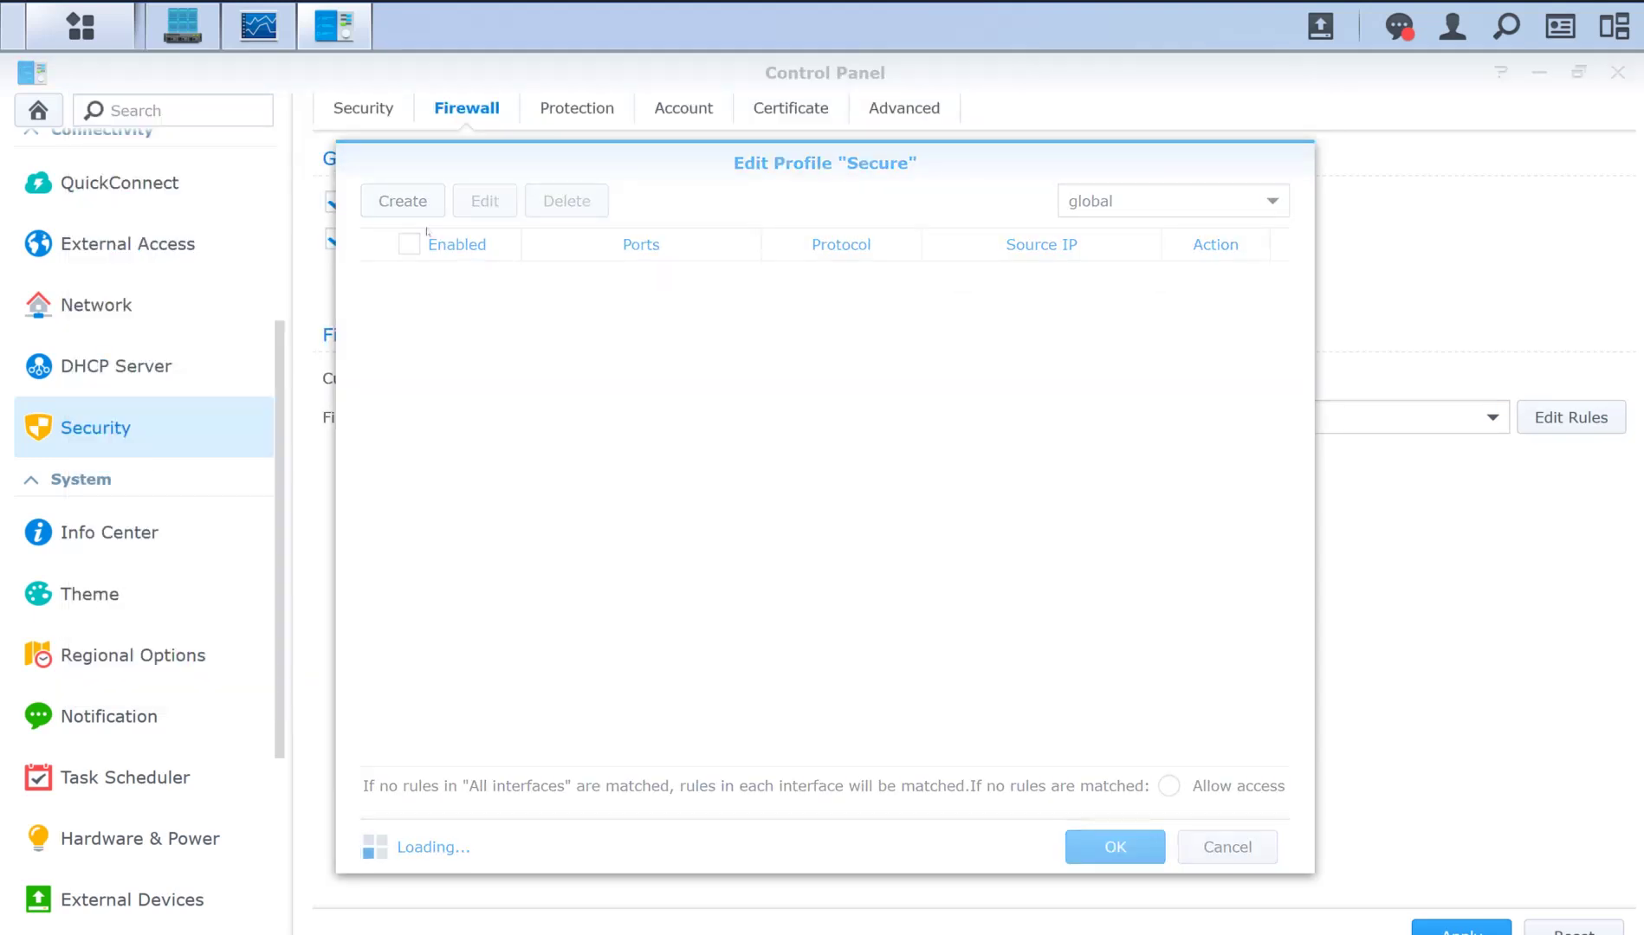
View the LAN 1 section of the Secure profile and its fallback for unmatched traffic, and go back to All interfaces.
click(840, 653)
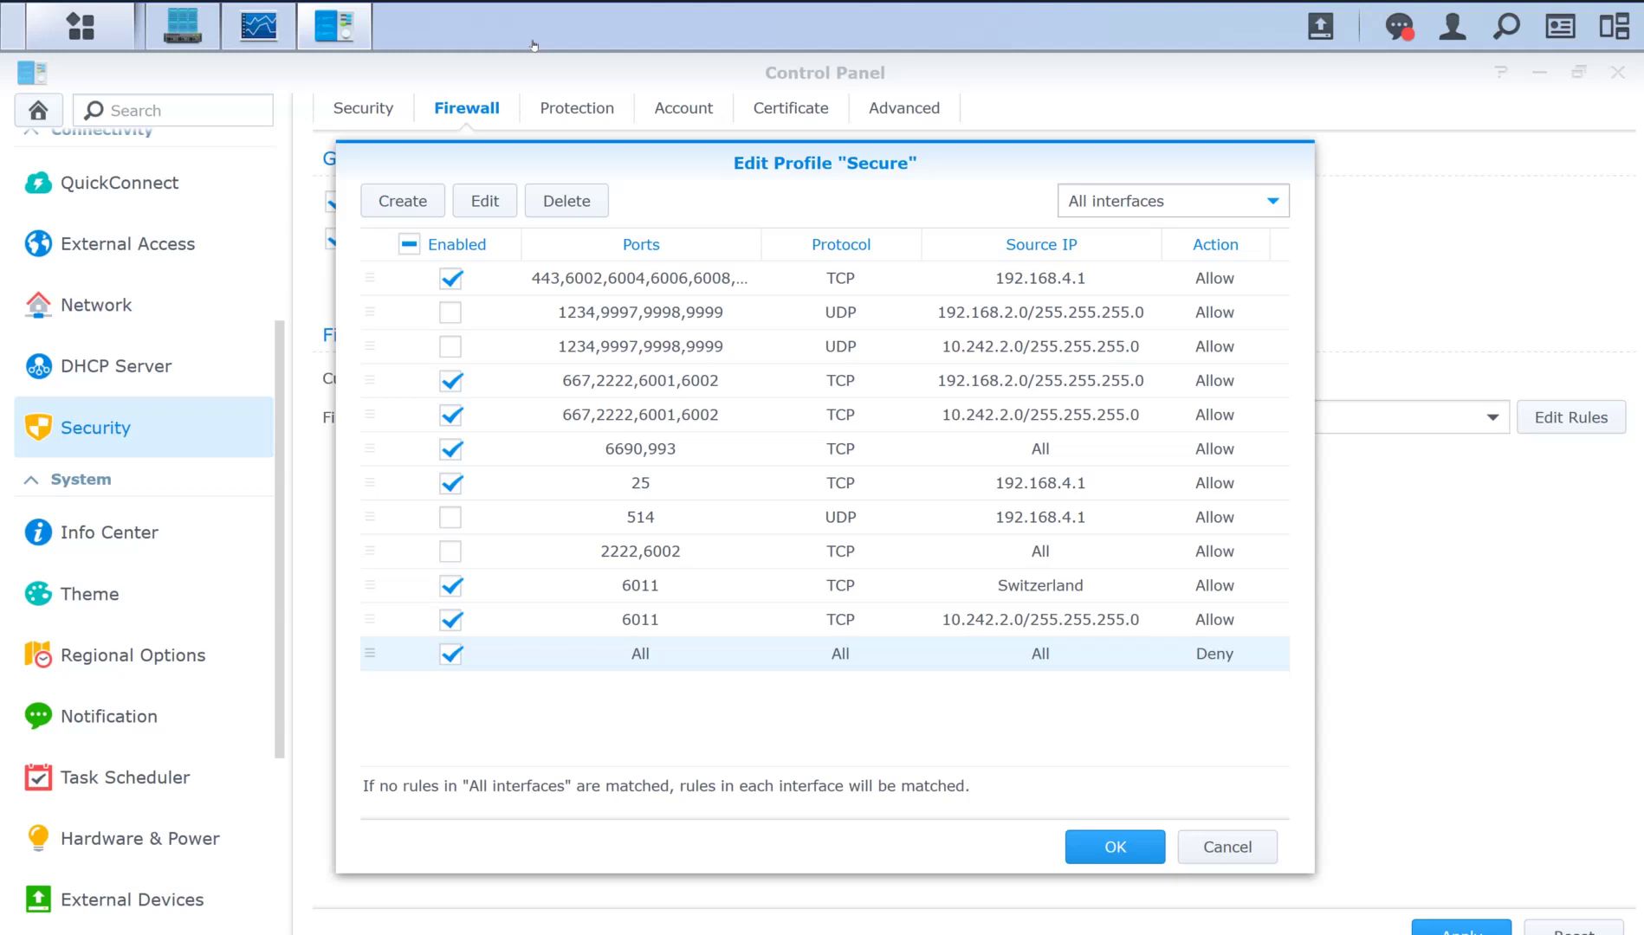
key(Down)
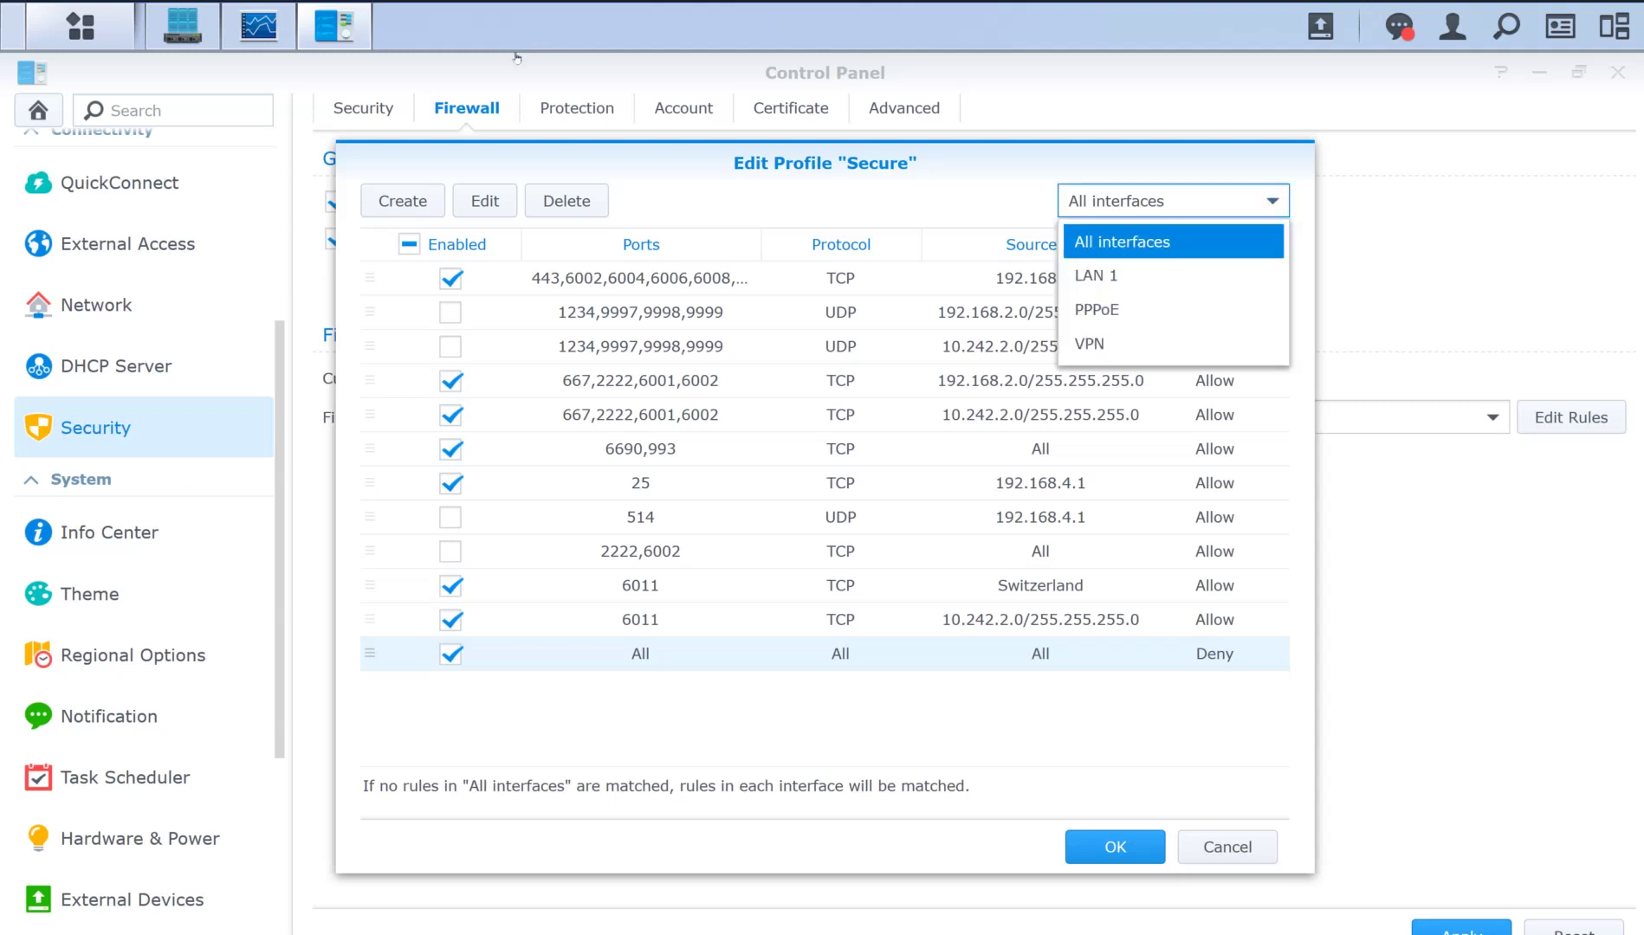
key(Escape)
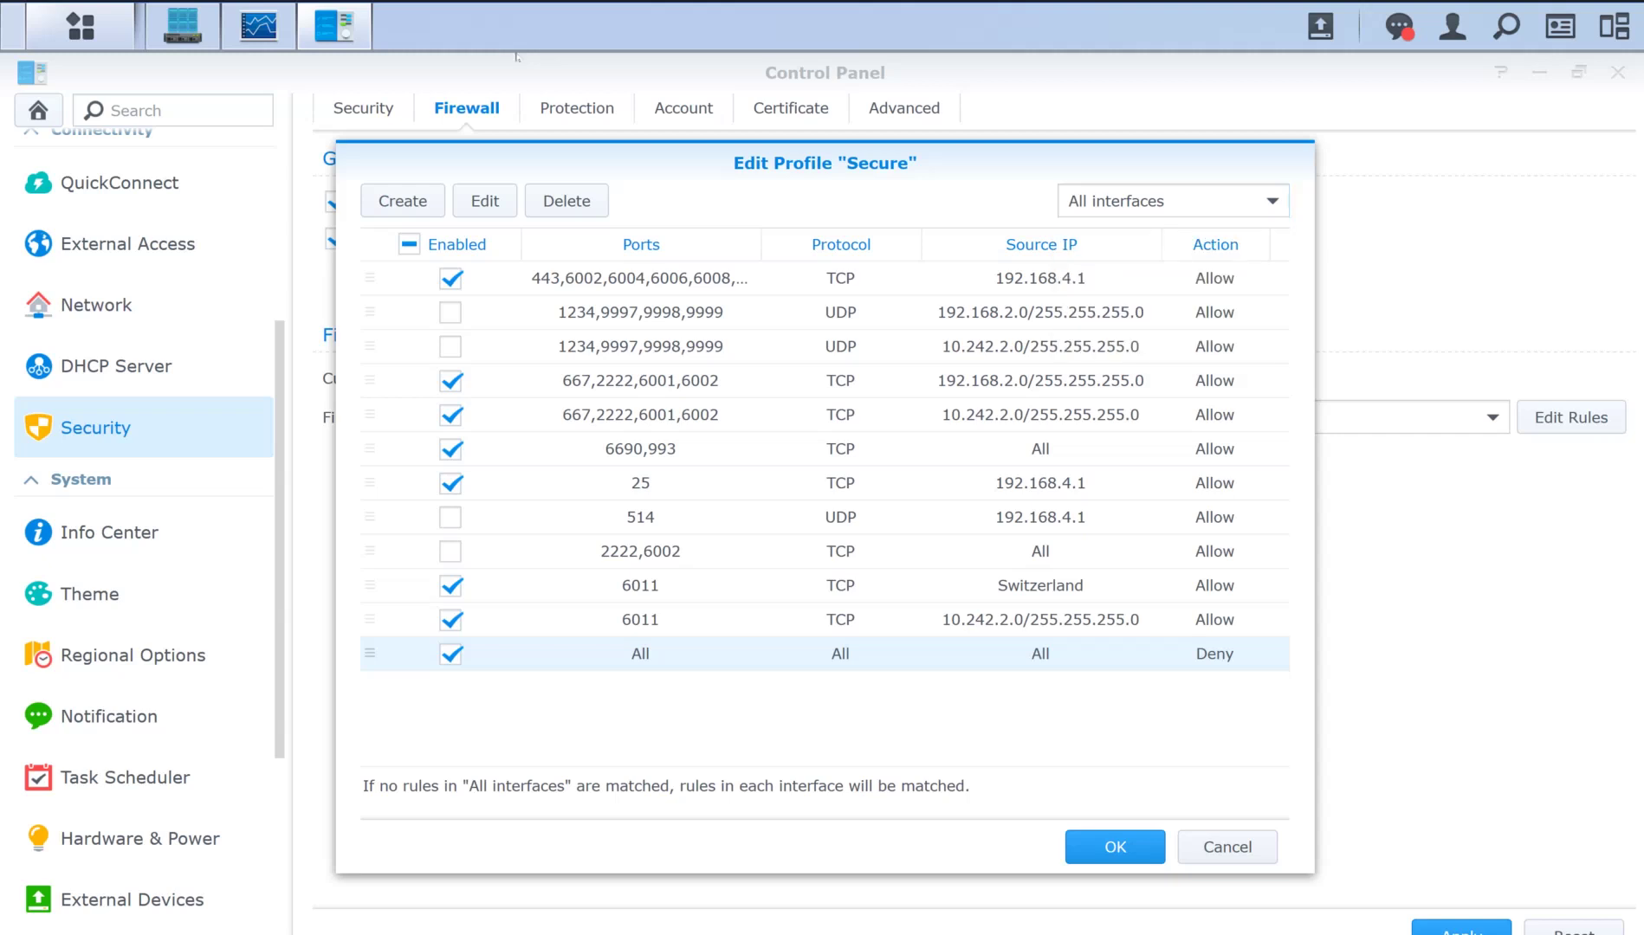
key(Down)
key(Return)
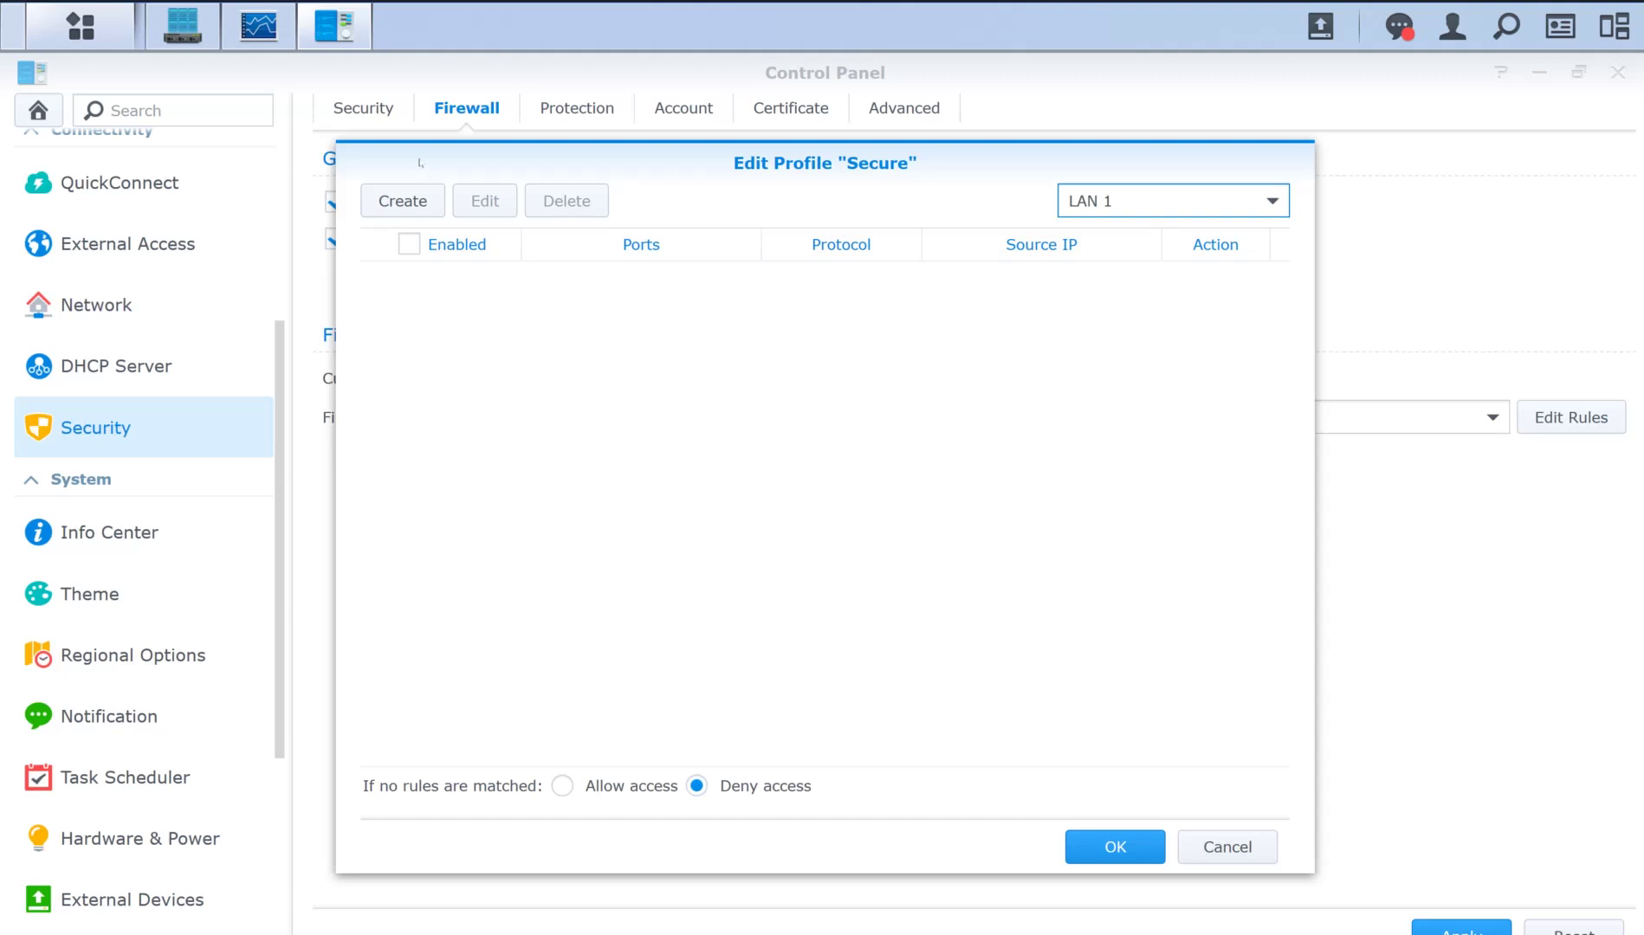
key(Down)
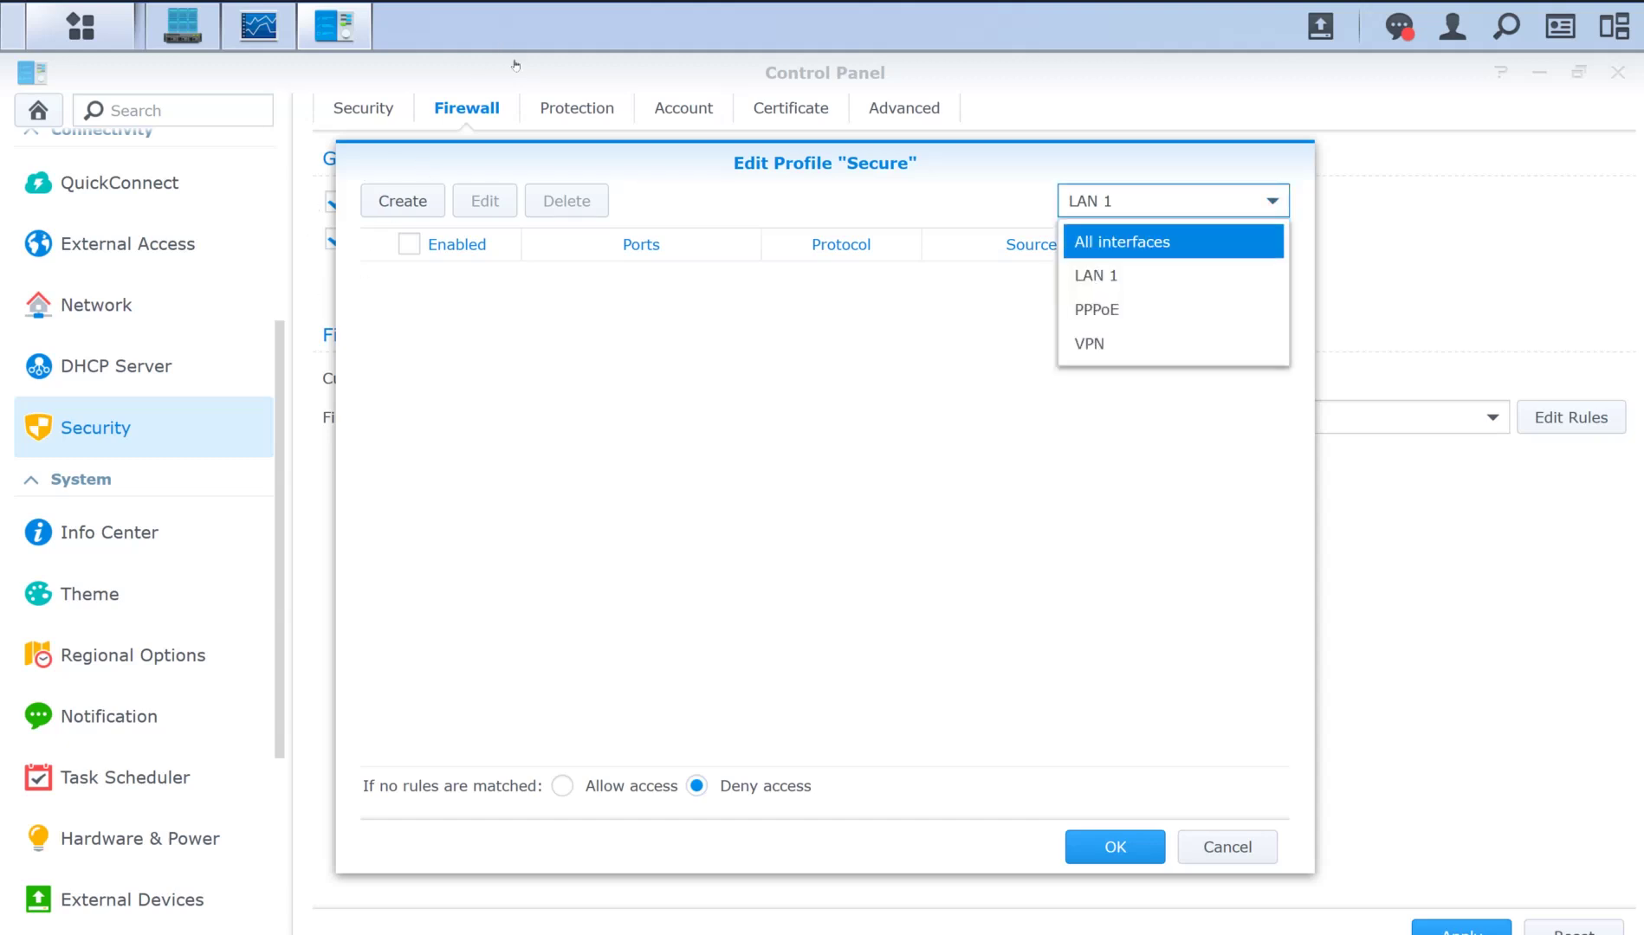
key(Return)
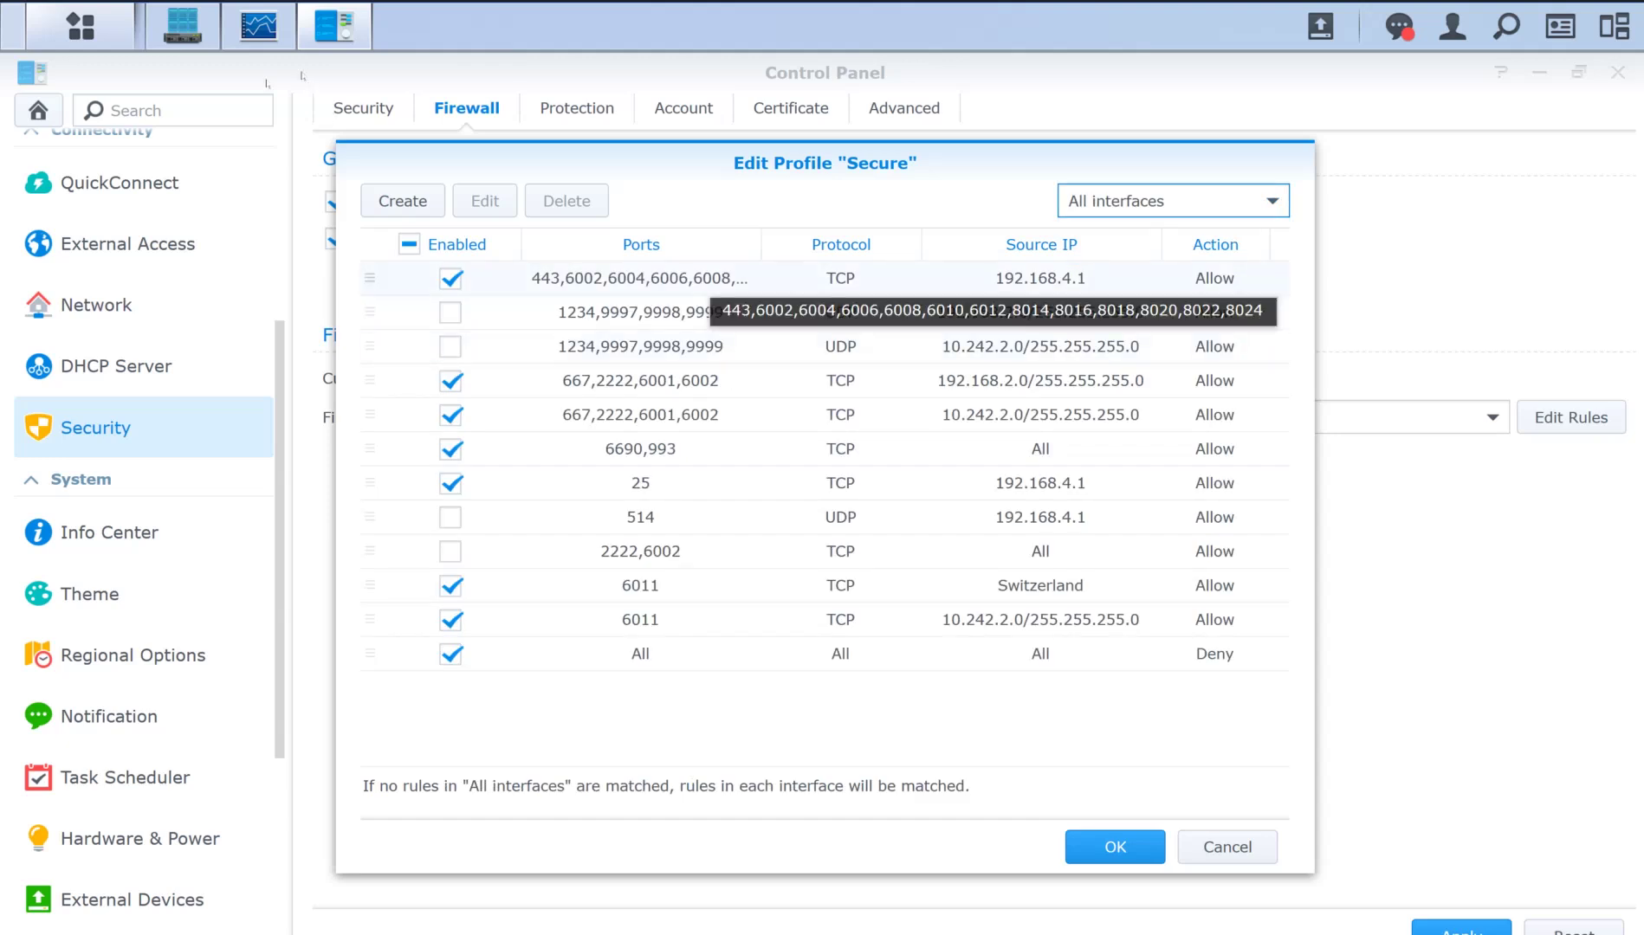
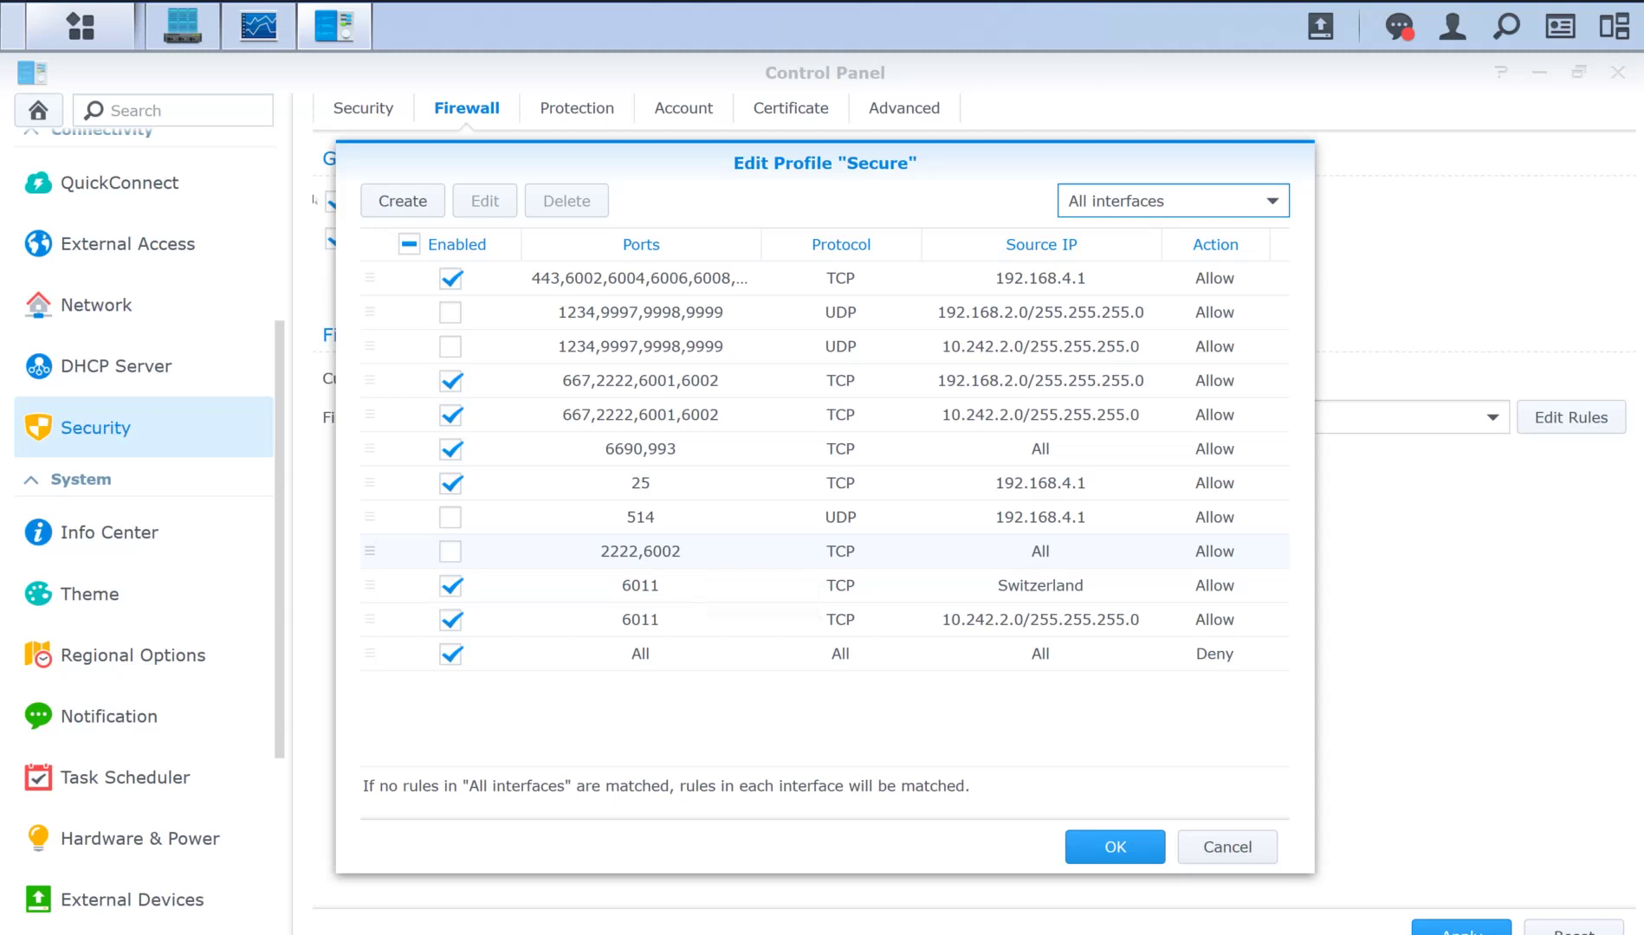
Try Allow access as LAN 1's fallback for unmatched rules, restore Deny access, and return to the All interfaces rules.
click(762, 619)
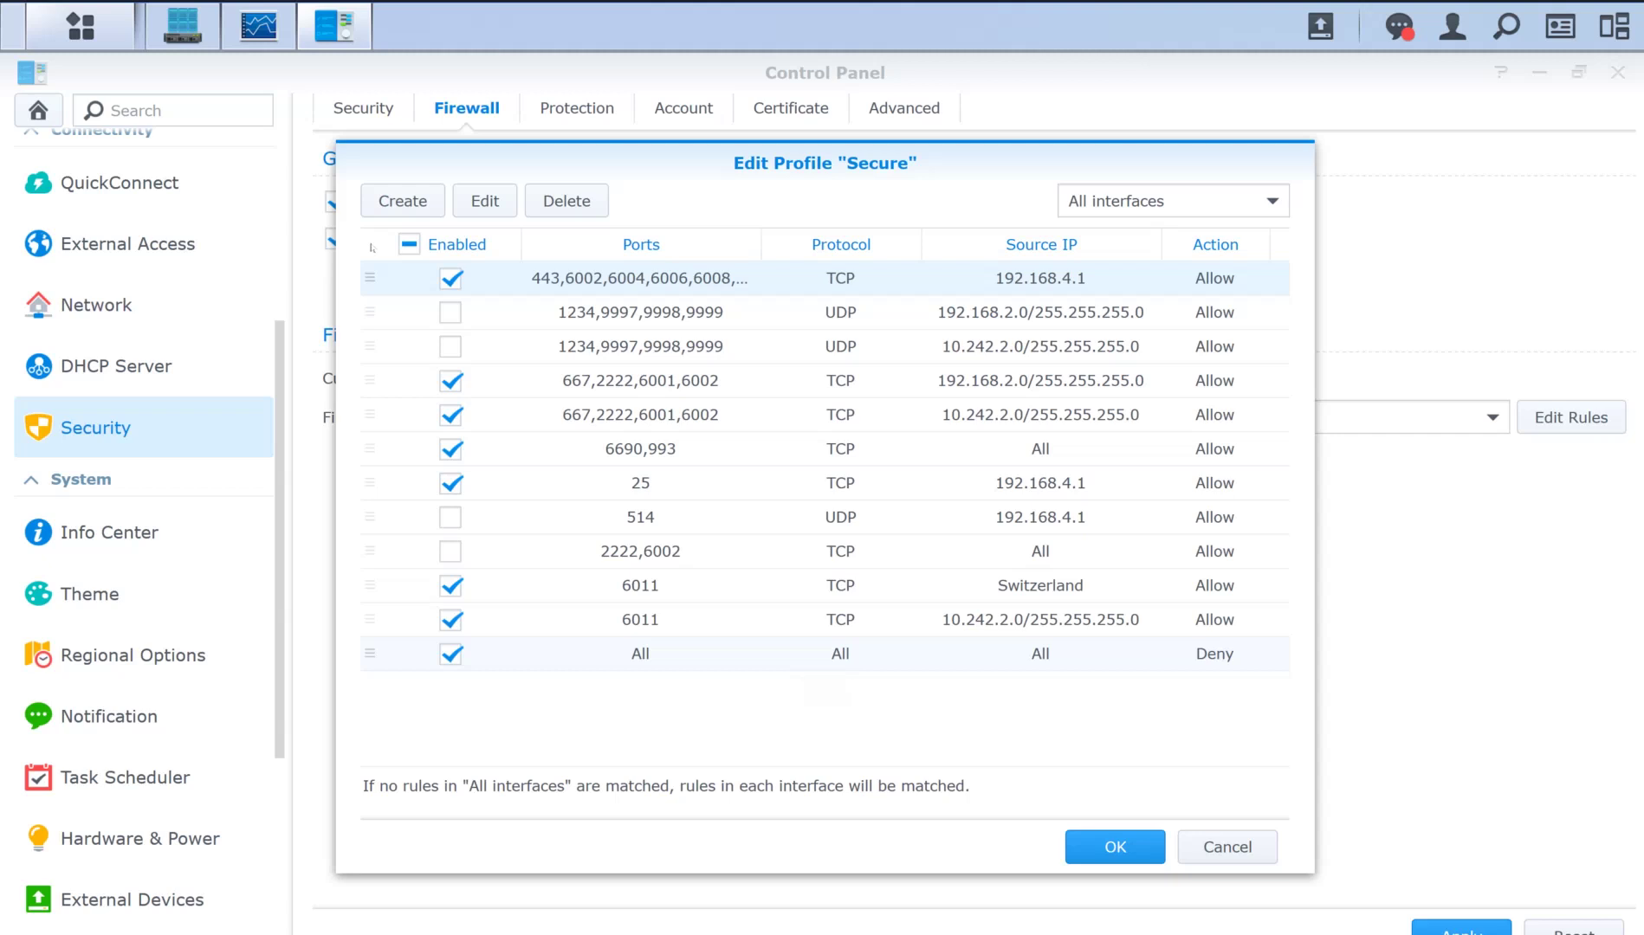
key(Tab)
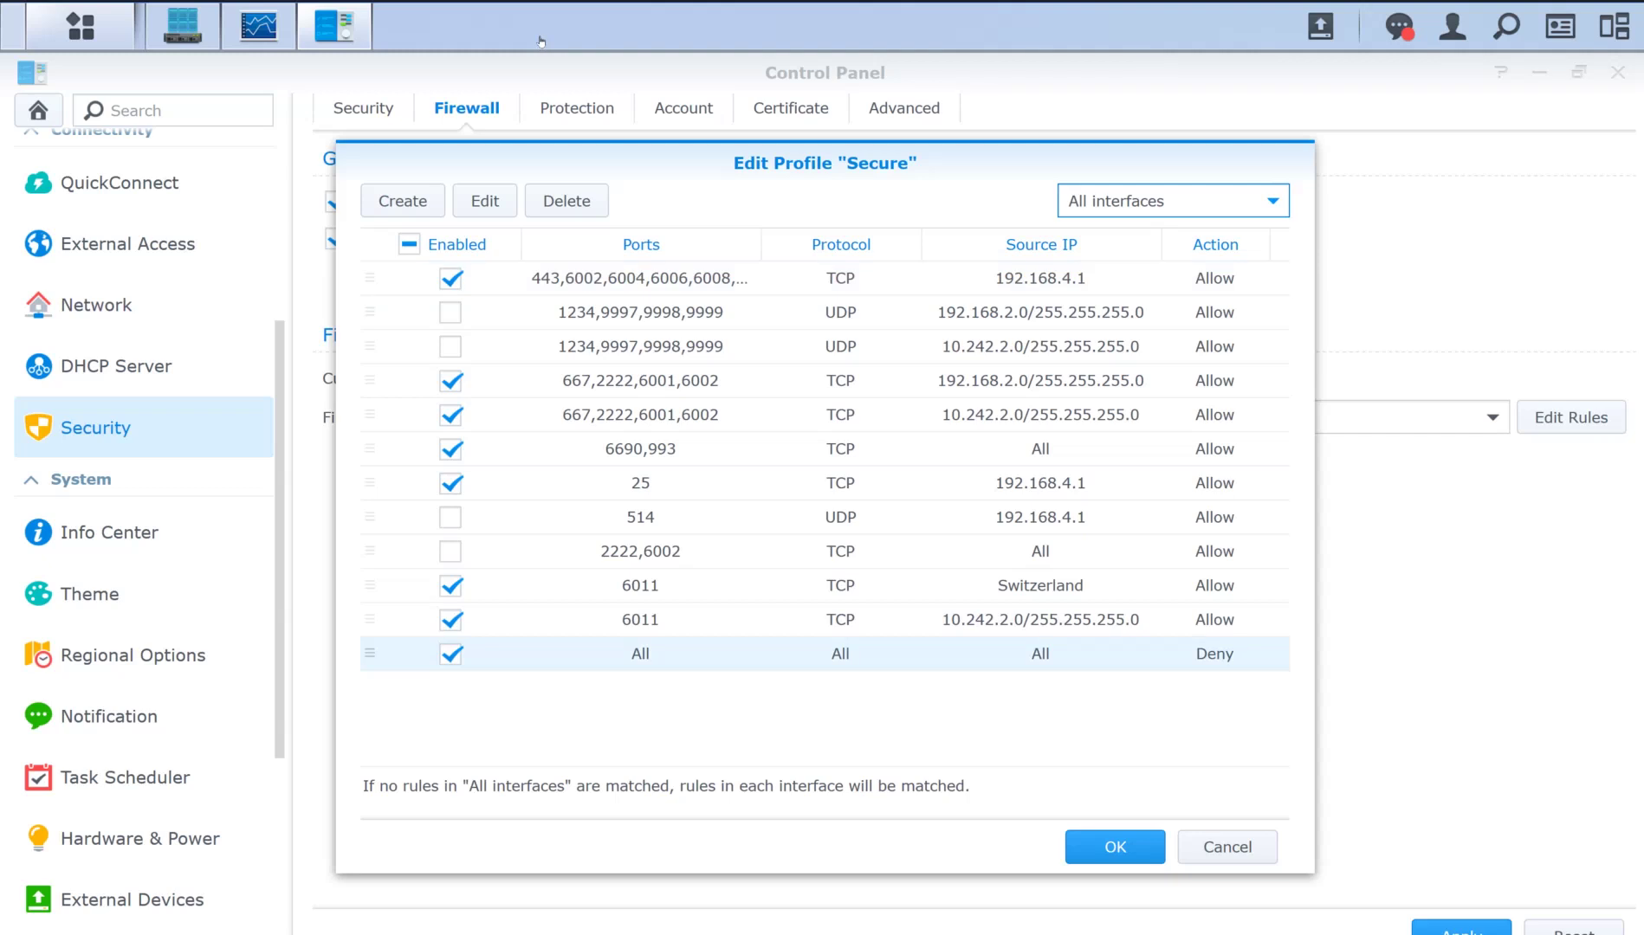
key(alt+Down)
key(Down)
key(Down)
key(Up)
key(Return)
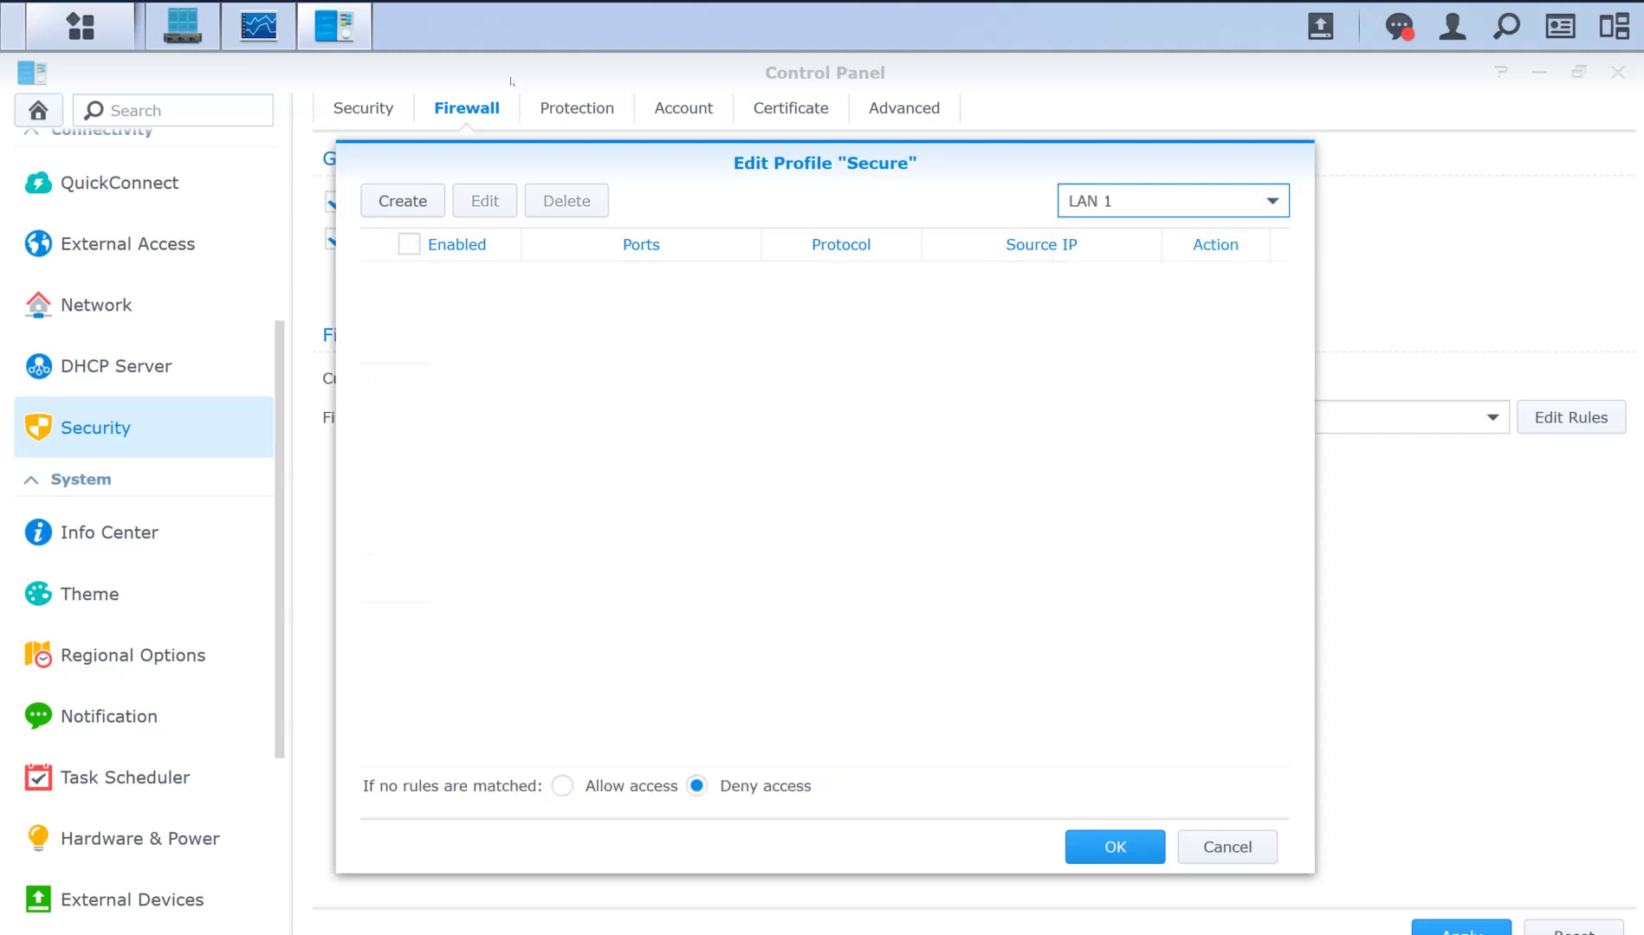
key(Tab)
key(Left)
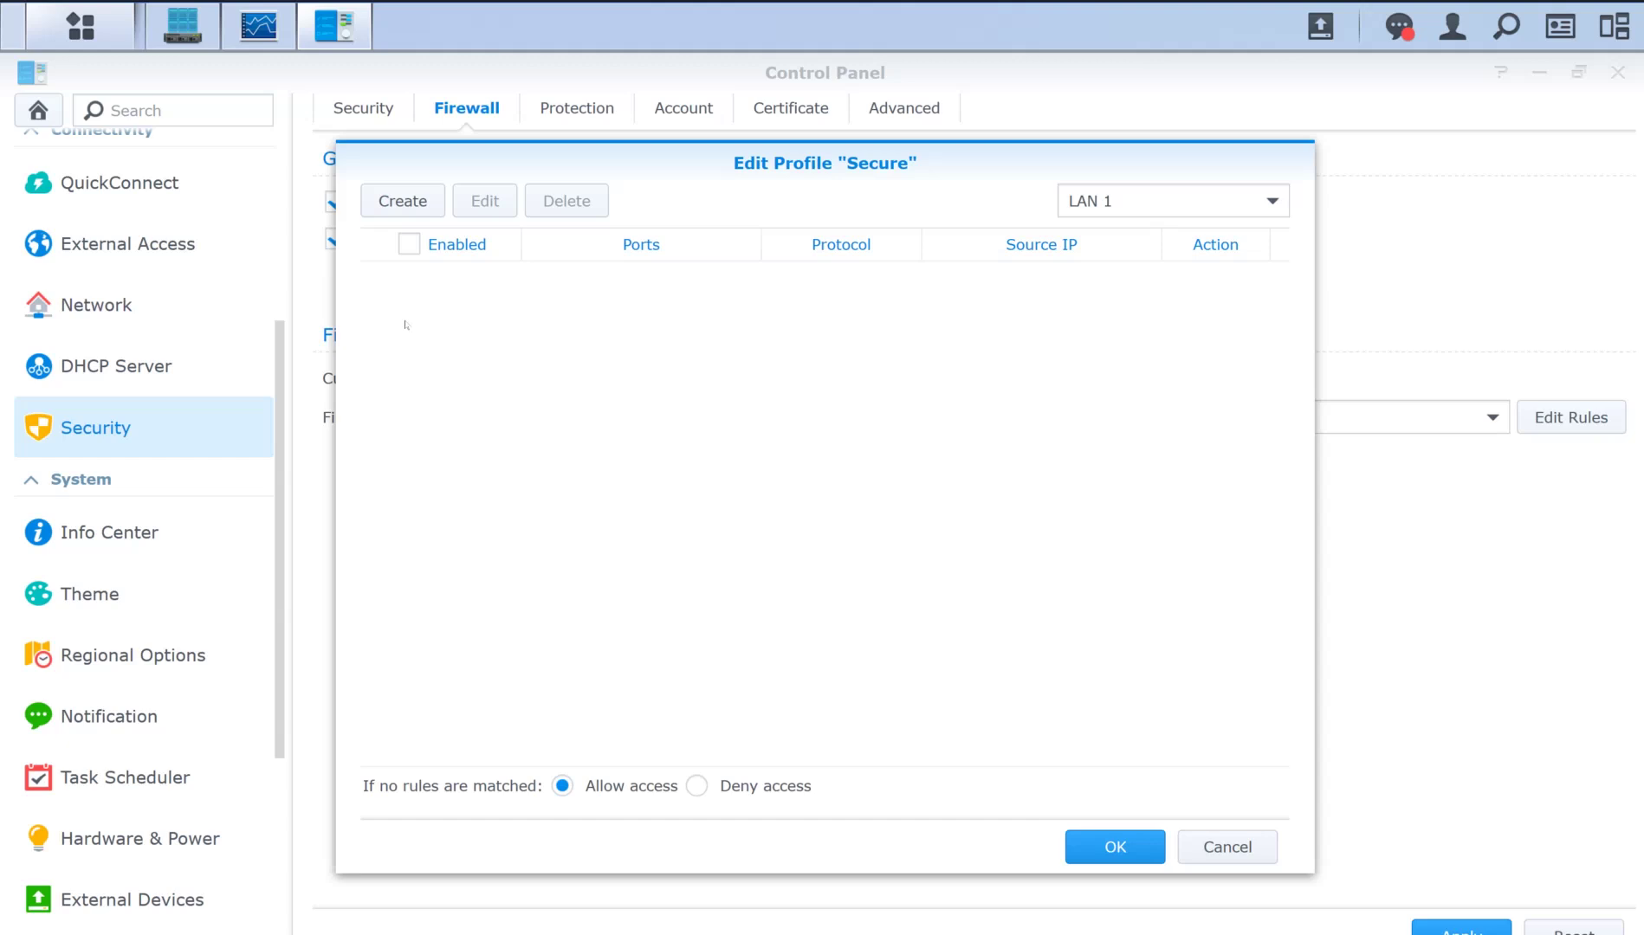
key(Right)
key(shift+Tab)
key(Down)
key(Up)
key(Return)
key(Tab)
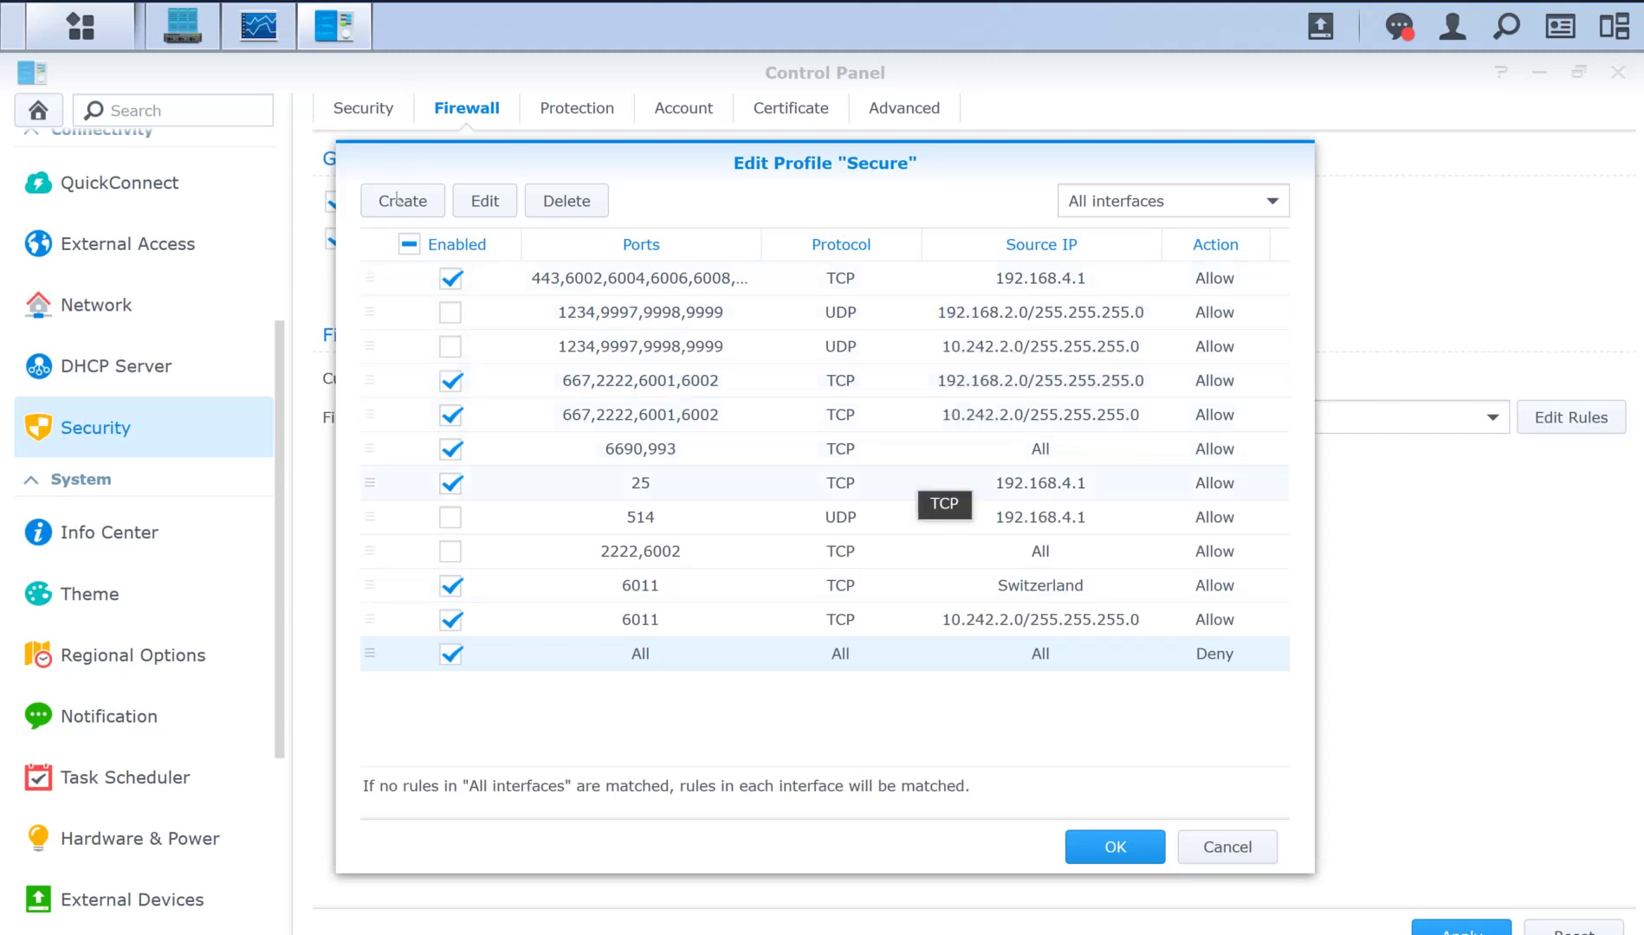
Switch LAN 1's no-match setting to Allow access once more, set it back to Deny access, and show All interfaces again.
click(1212, 201)
key(Down)
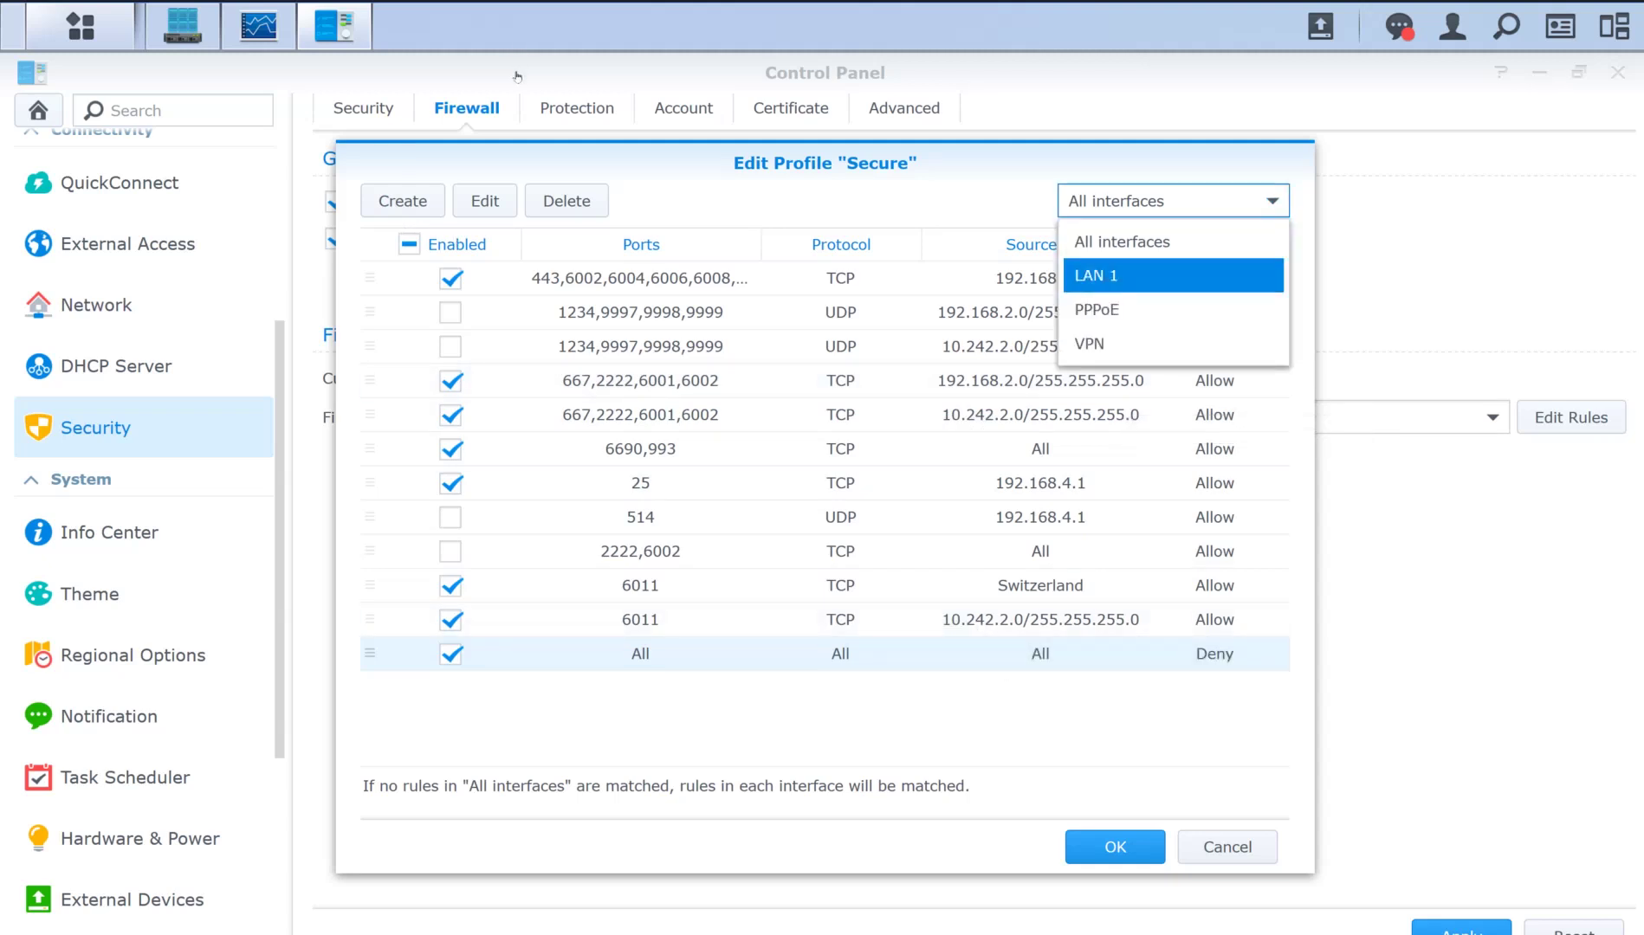
key(Return)
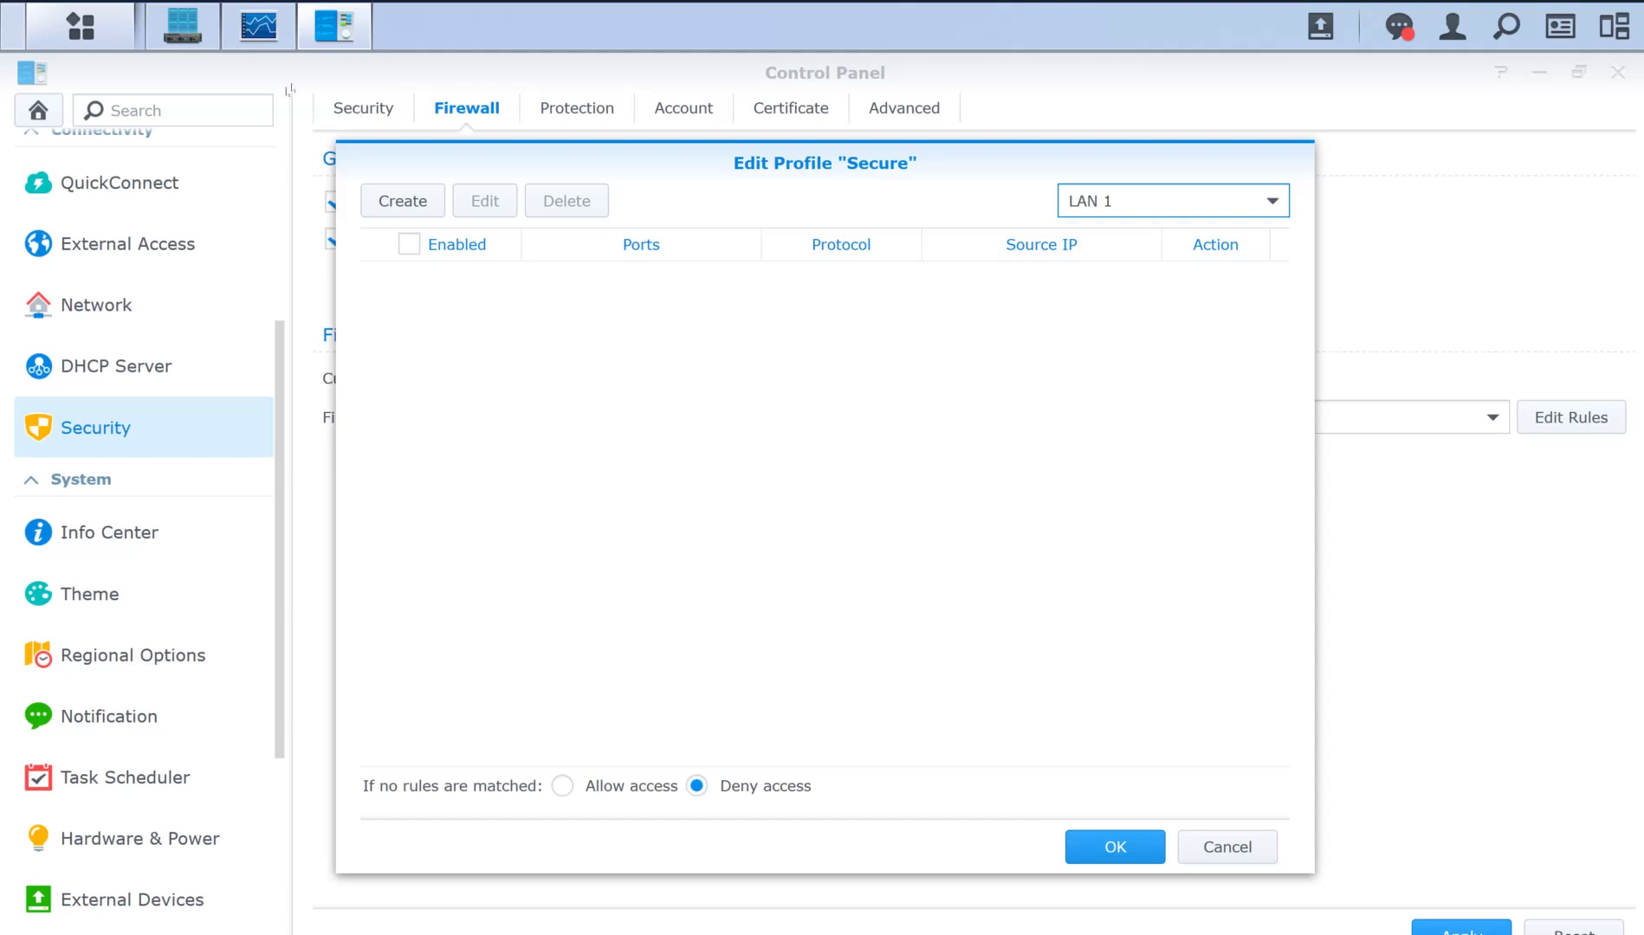
key(Tab)
key(Left)
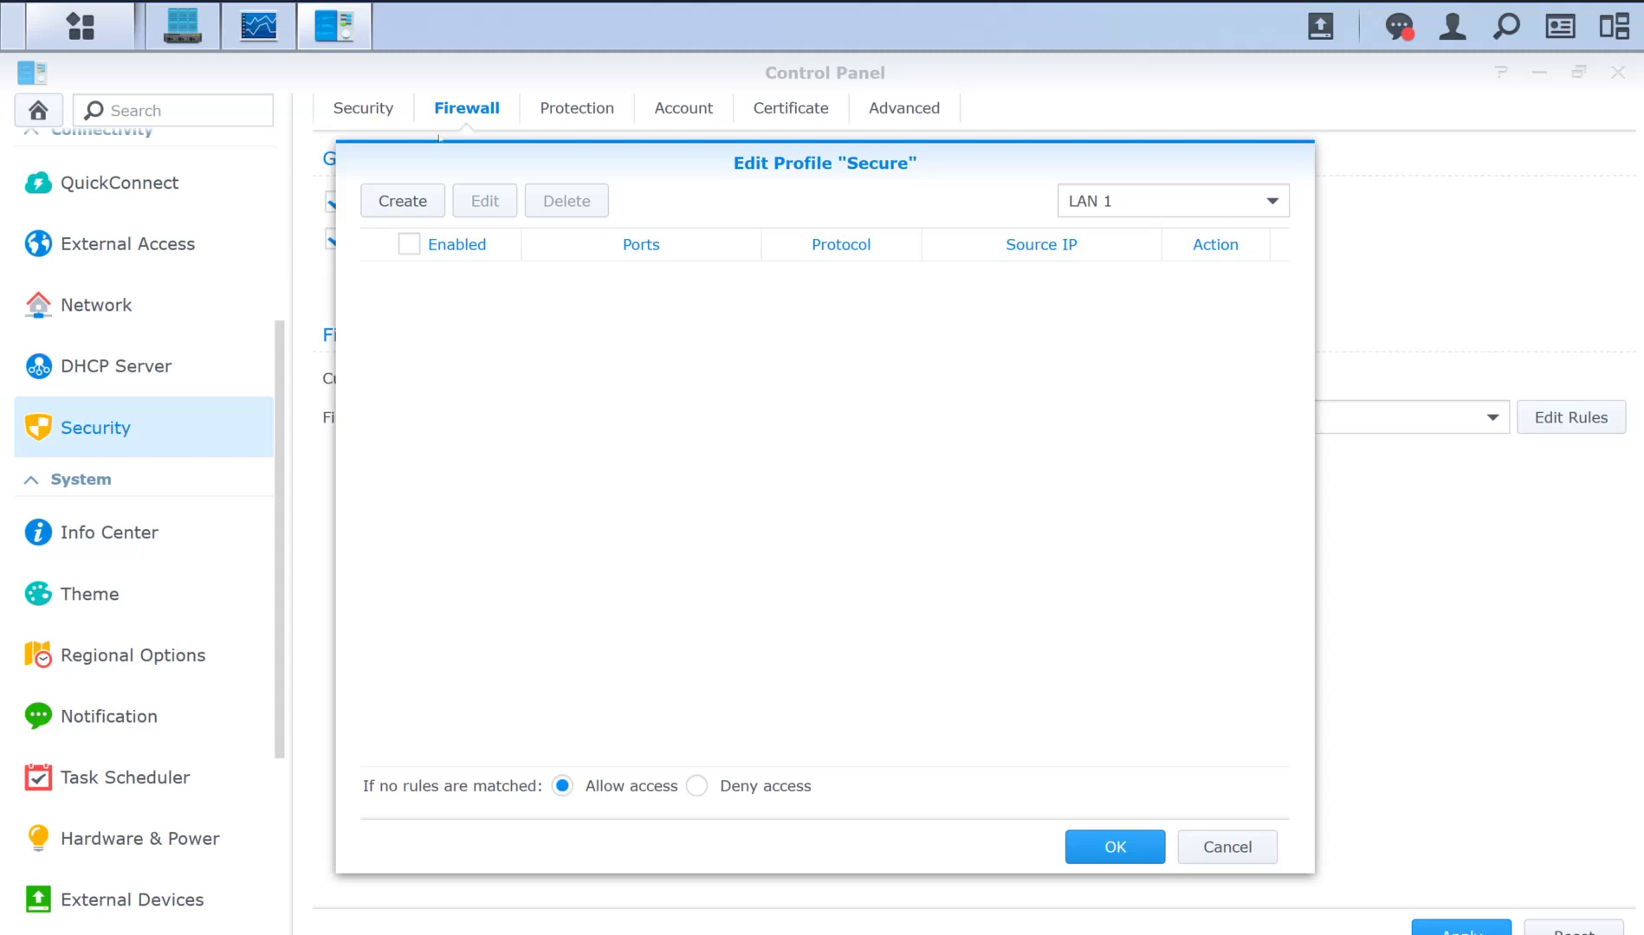
click(696, 785)
click(1173, 201)
click(1125, 243)
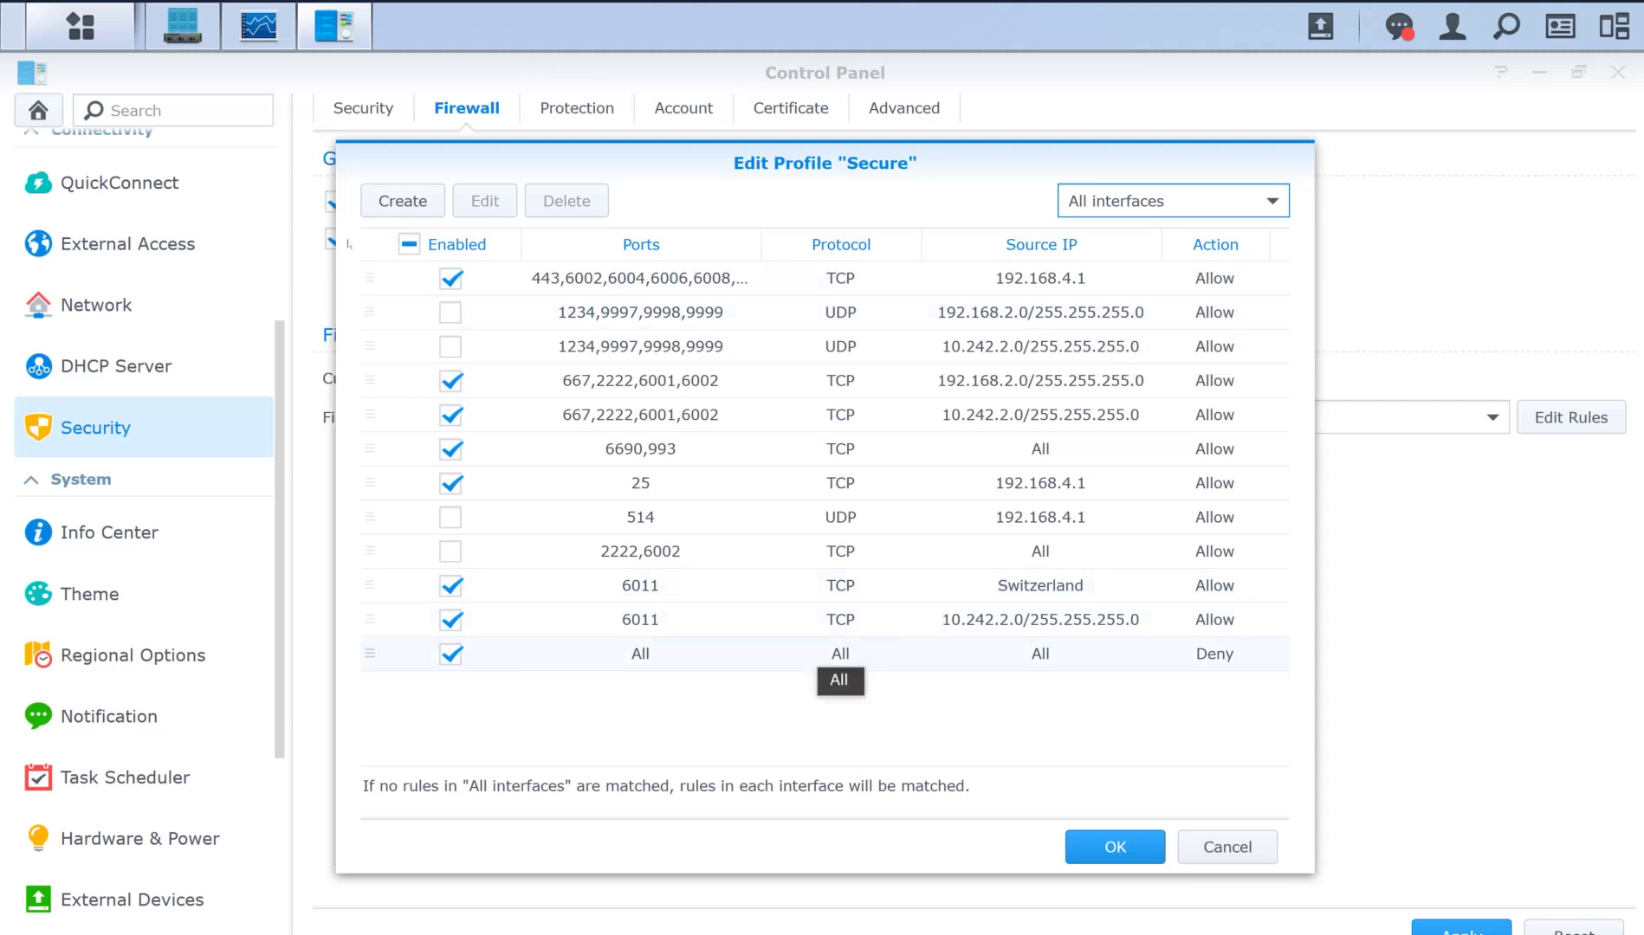
Compare the deny-all rule under All interfaces with LAN 1's no-match access setting, ending on All interfaces.
click(777, 660)
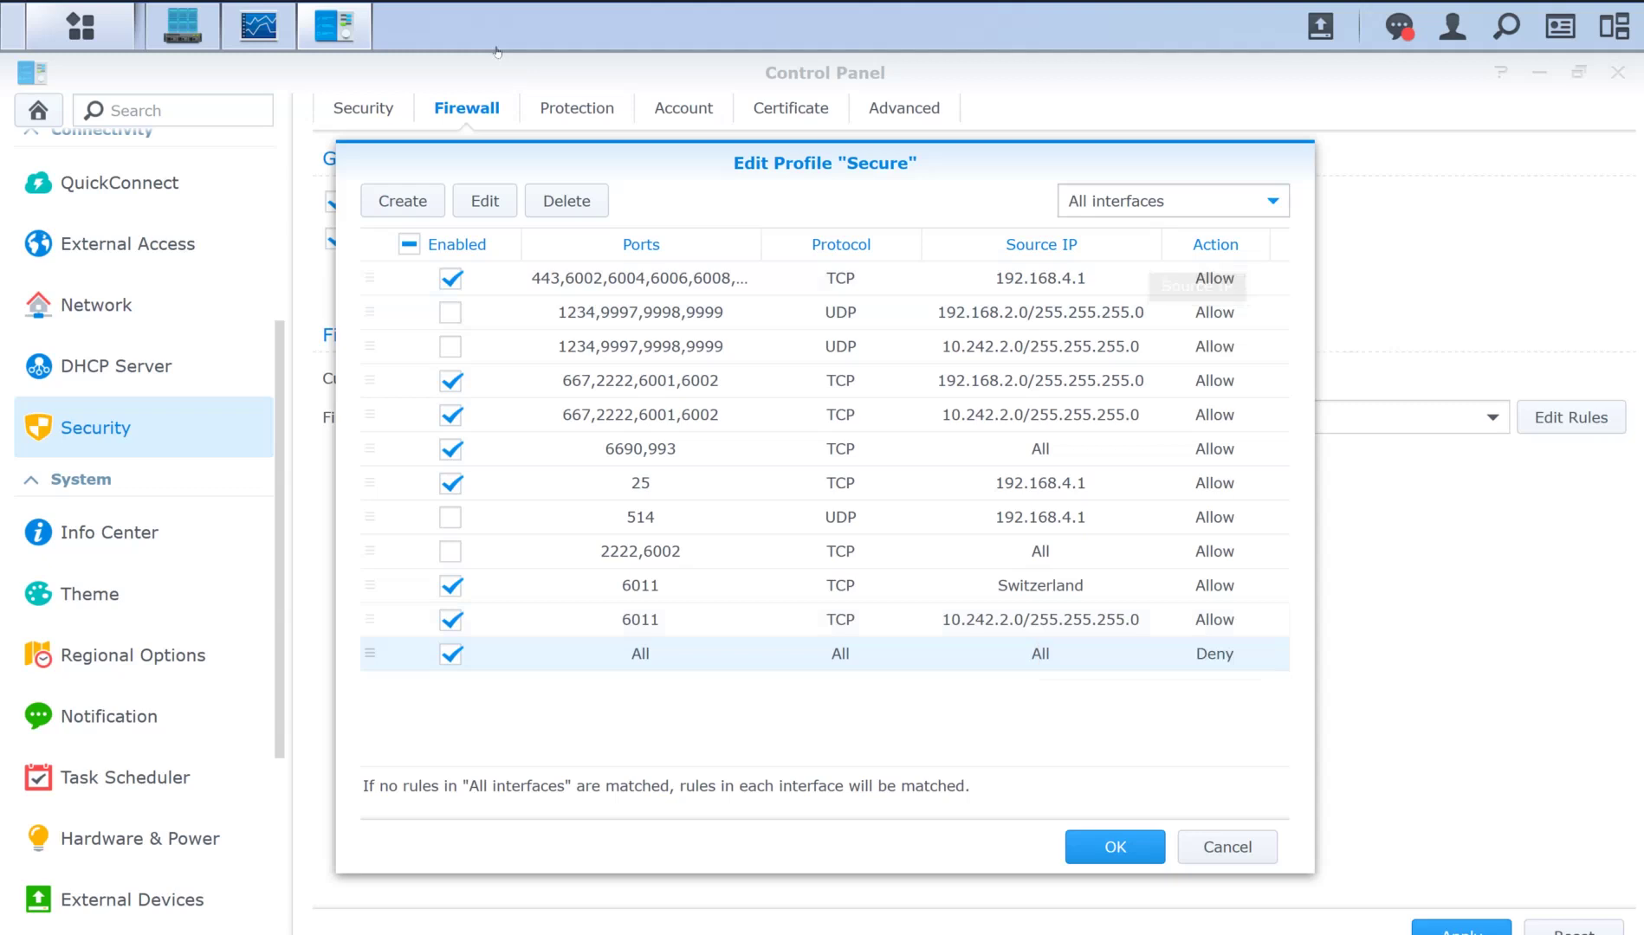
key(Down)
key(Return)
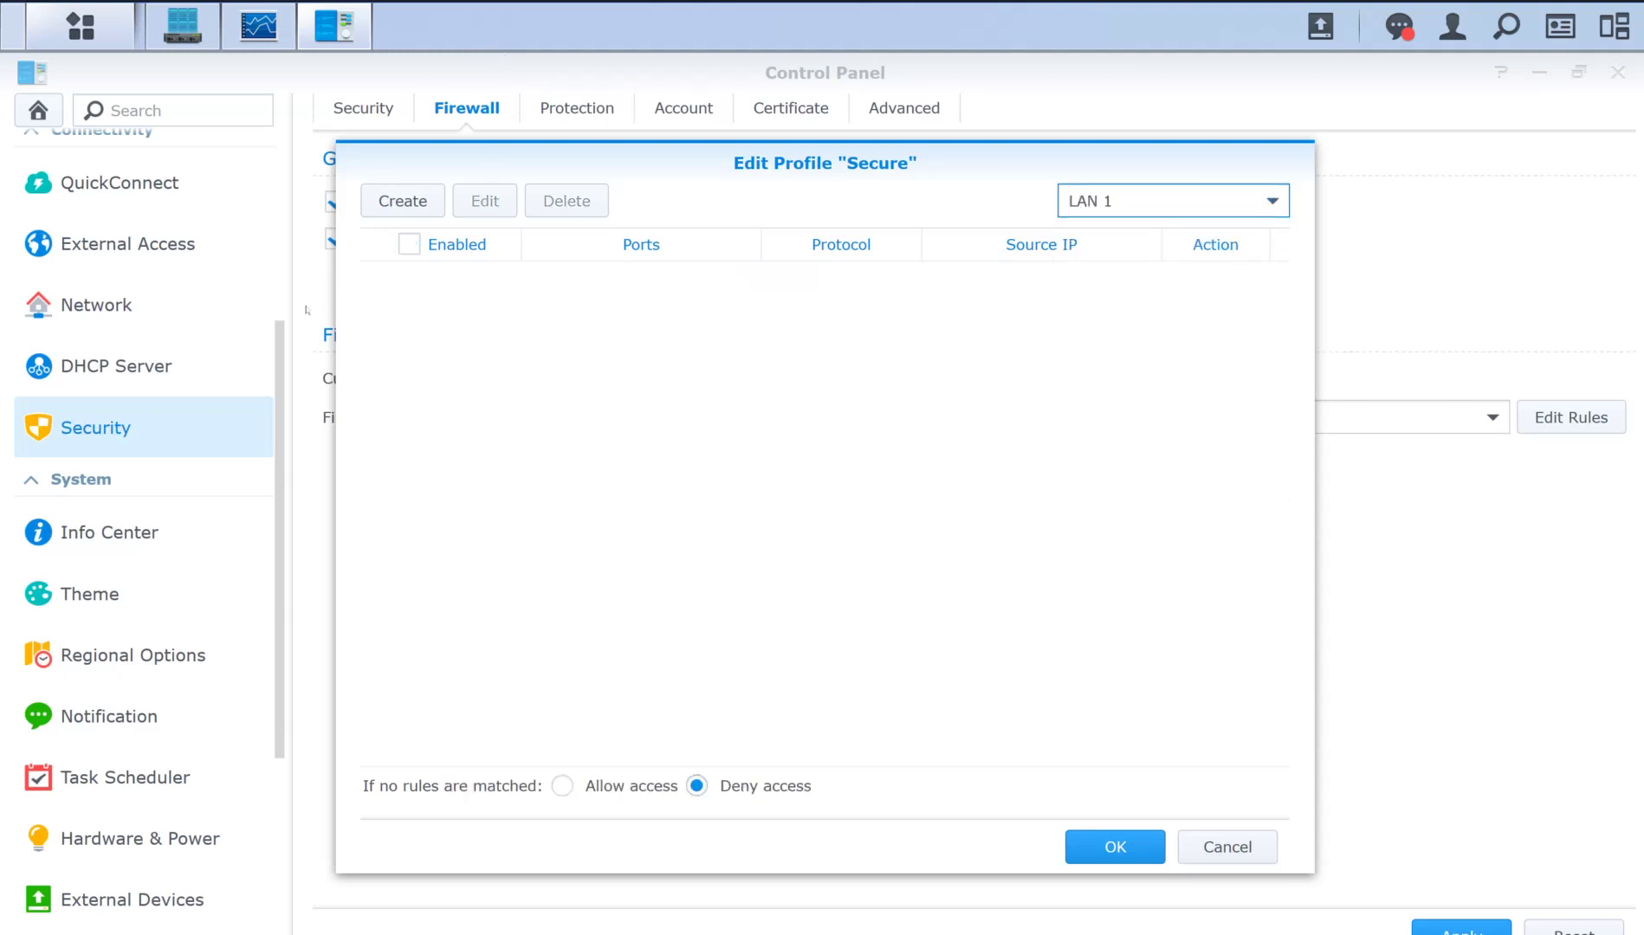
key(Up)
key(Return)
key(Down)
key(Down)
key(Return)
key(Down)
key(Up)
key(Return)
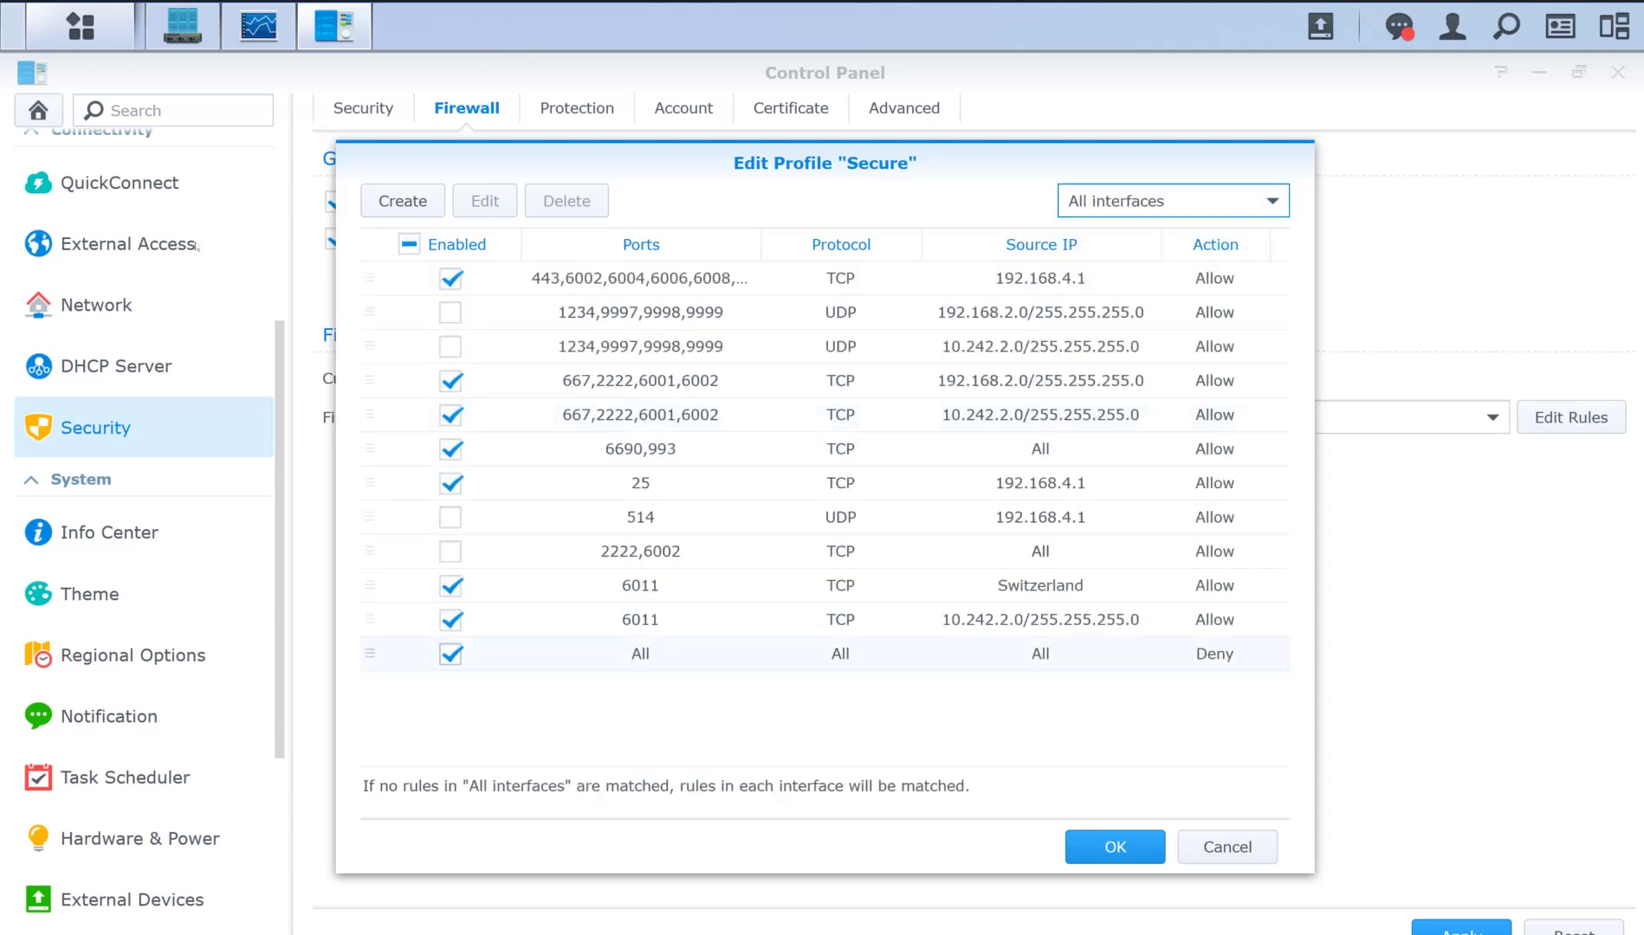
Disable both port 6011 allow rules and the deny-all rule under All interfaces.
click(600, 626)
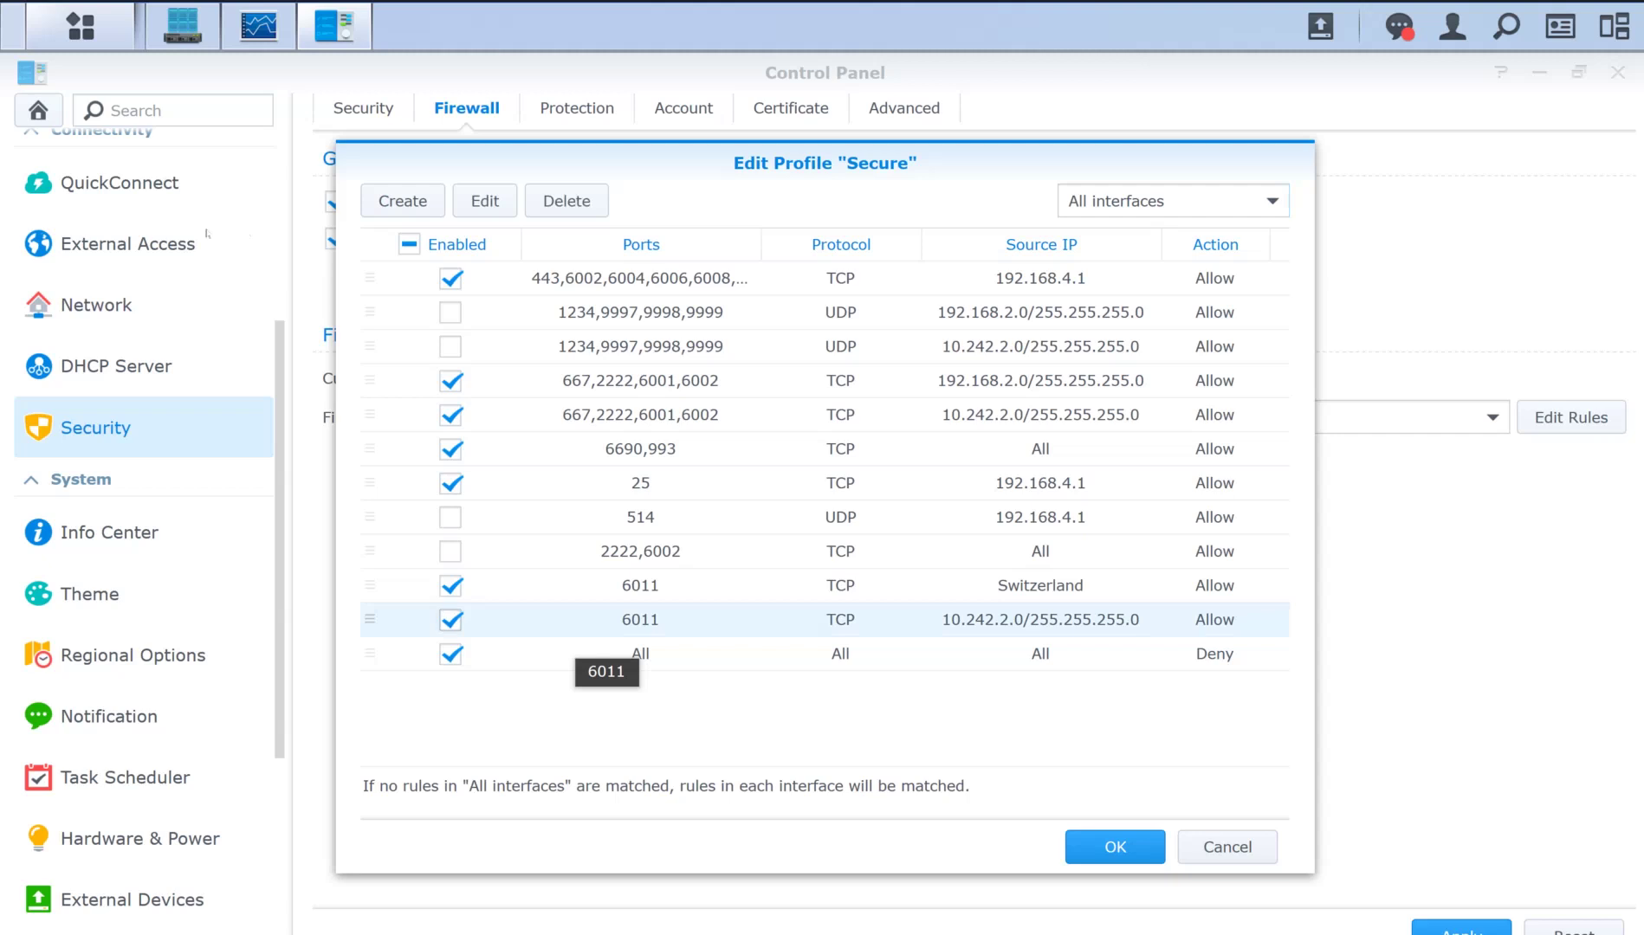
key(space)
key(Up)
key(space)
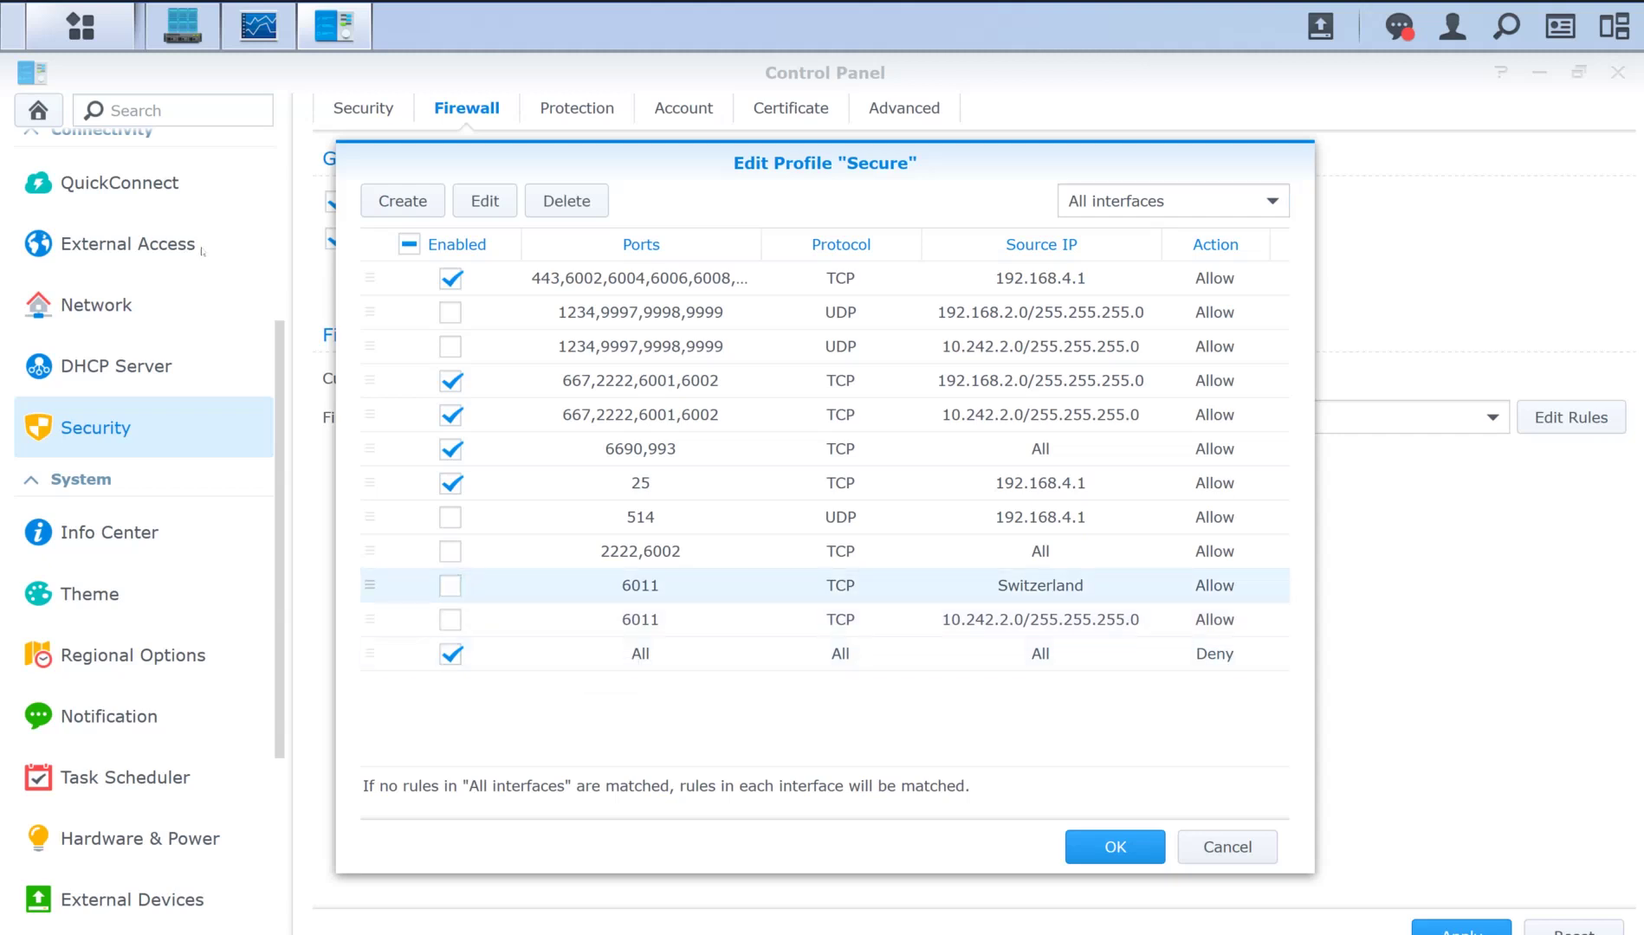
key(Down)
key(Down)
key(space)
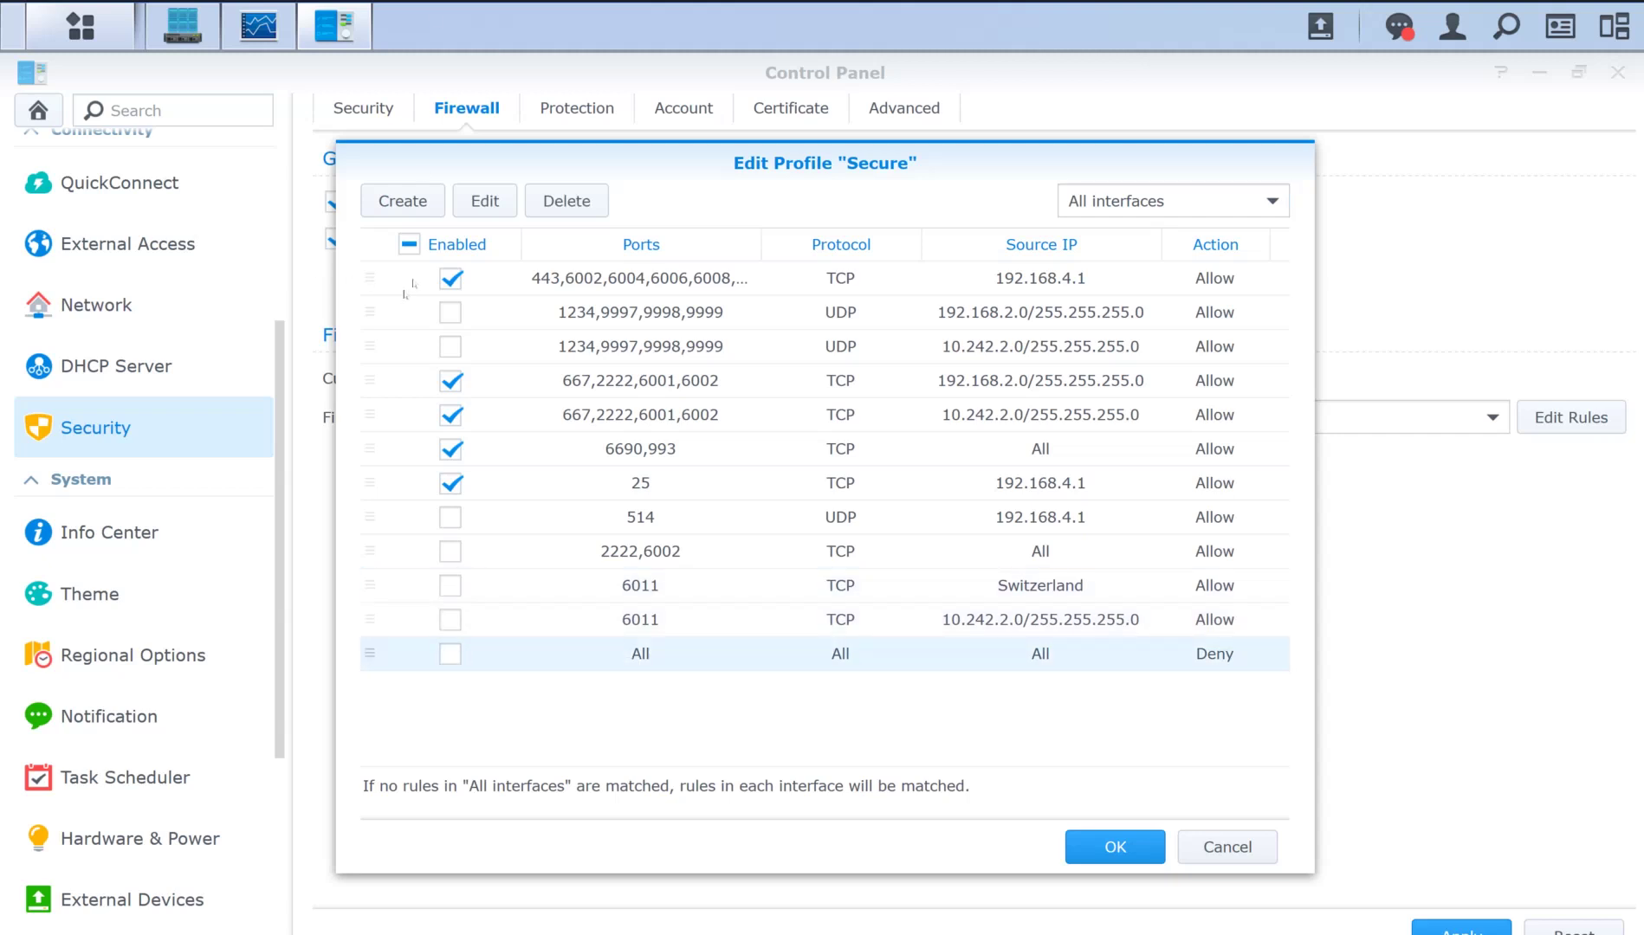
Set LAN 1 to Allow access if no rules are matched, save the Secure profile, and dismiss the confirmation.
key(shift+Tab)
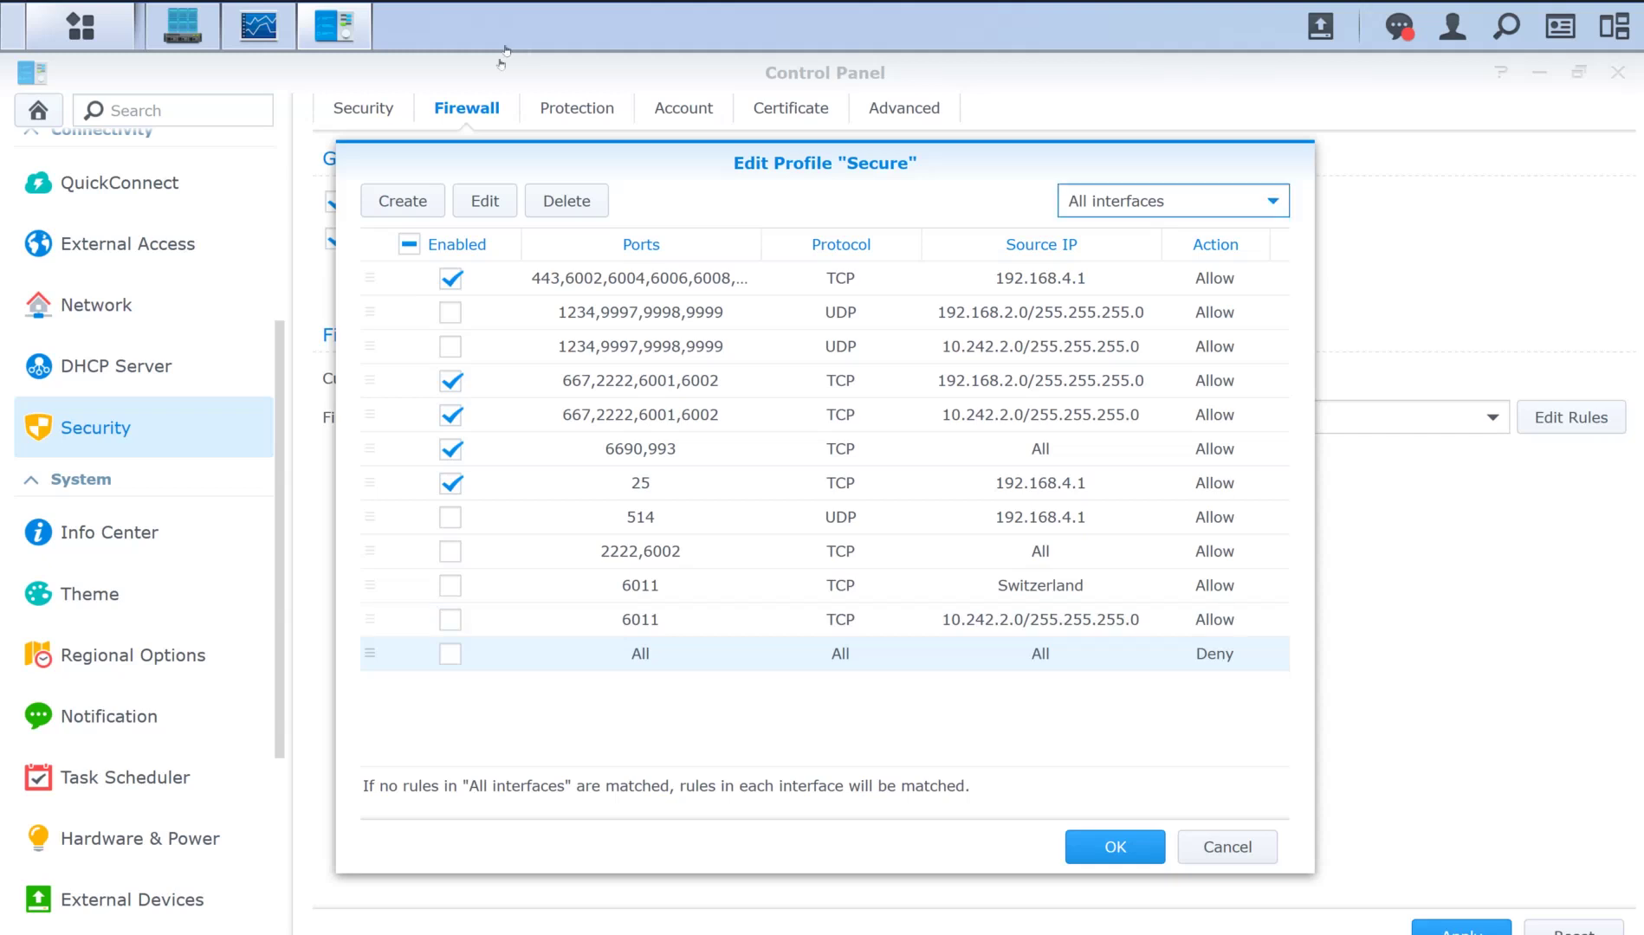
key(Down)
key(Down)
key(Return)
key(Up)
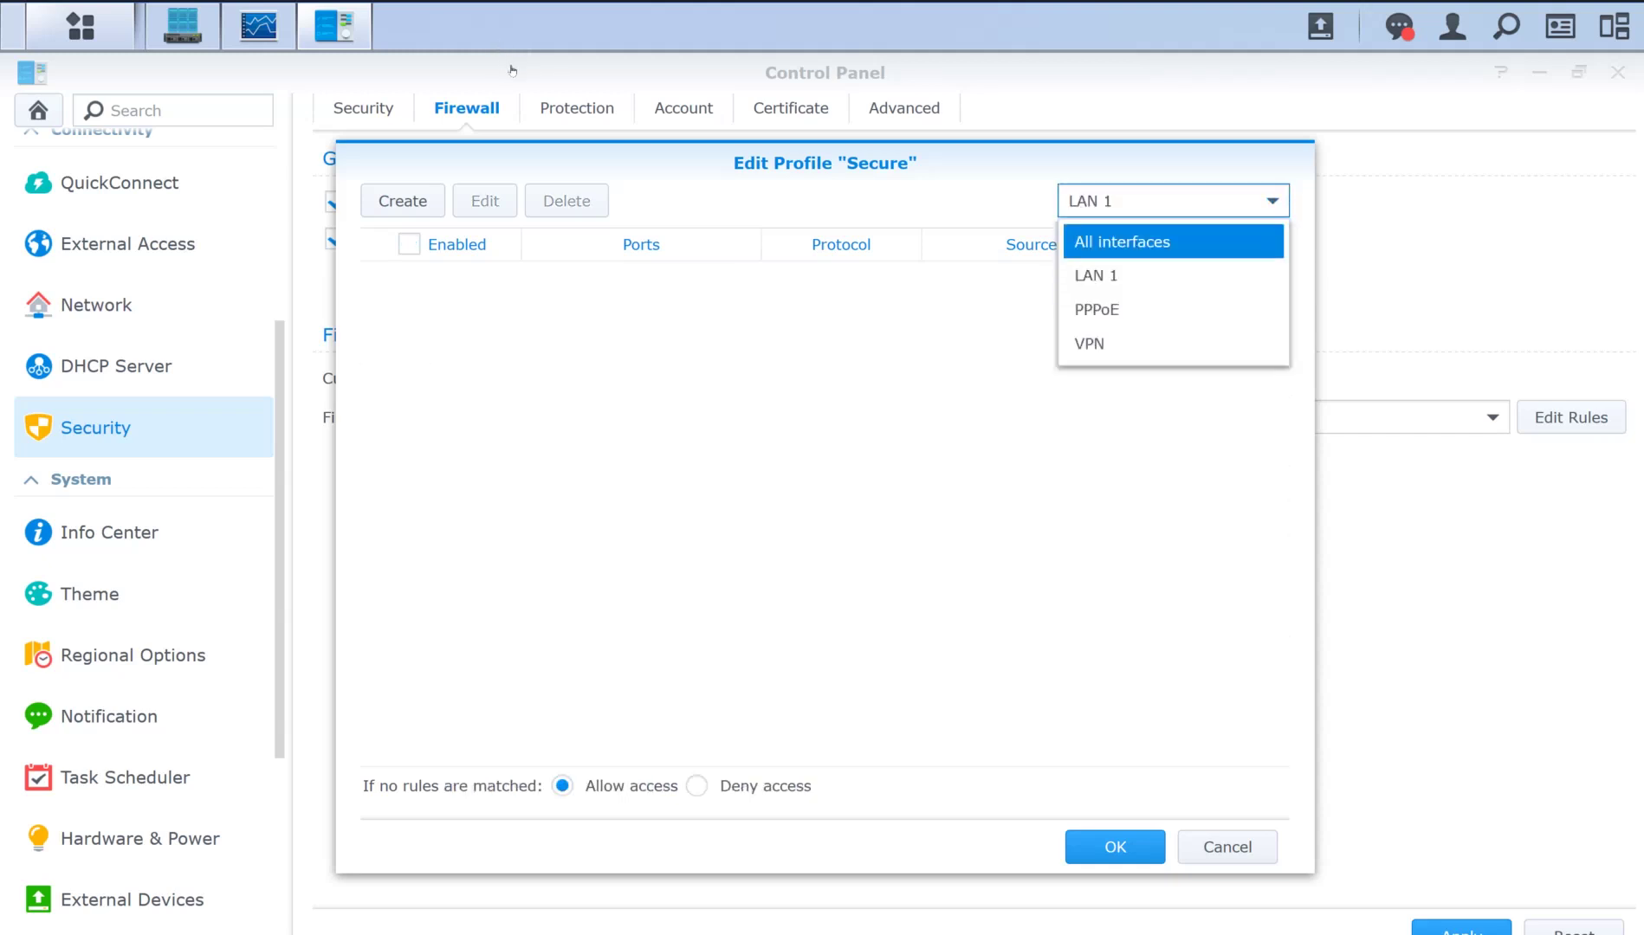
key(Return)
key(Return)
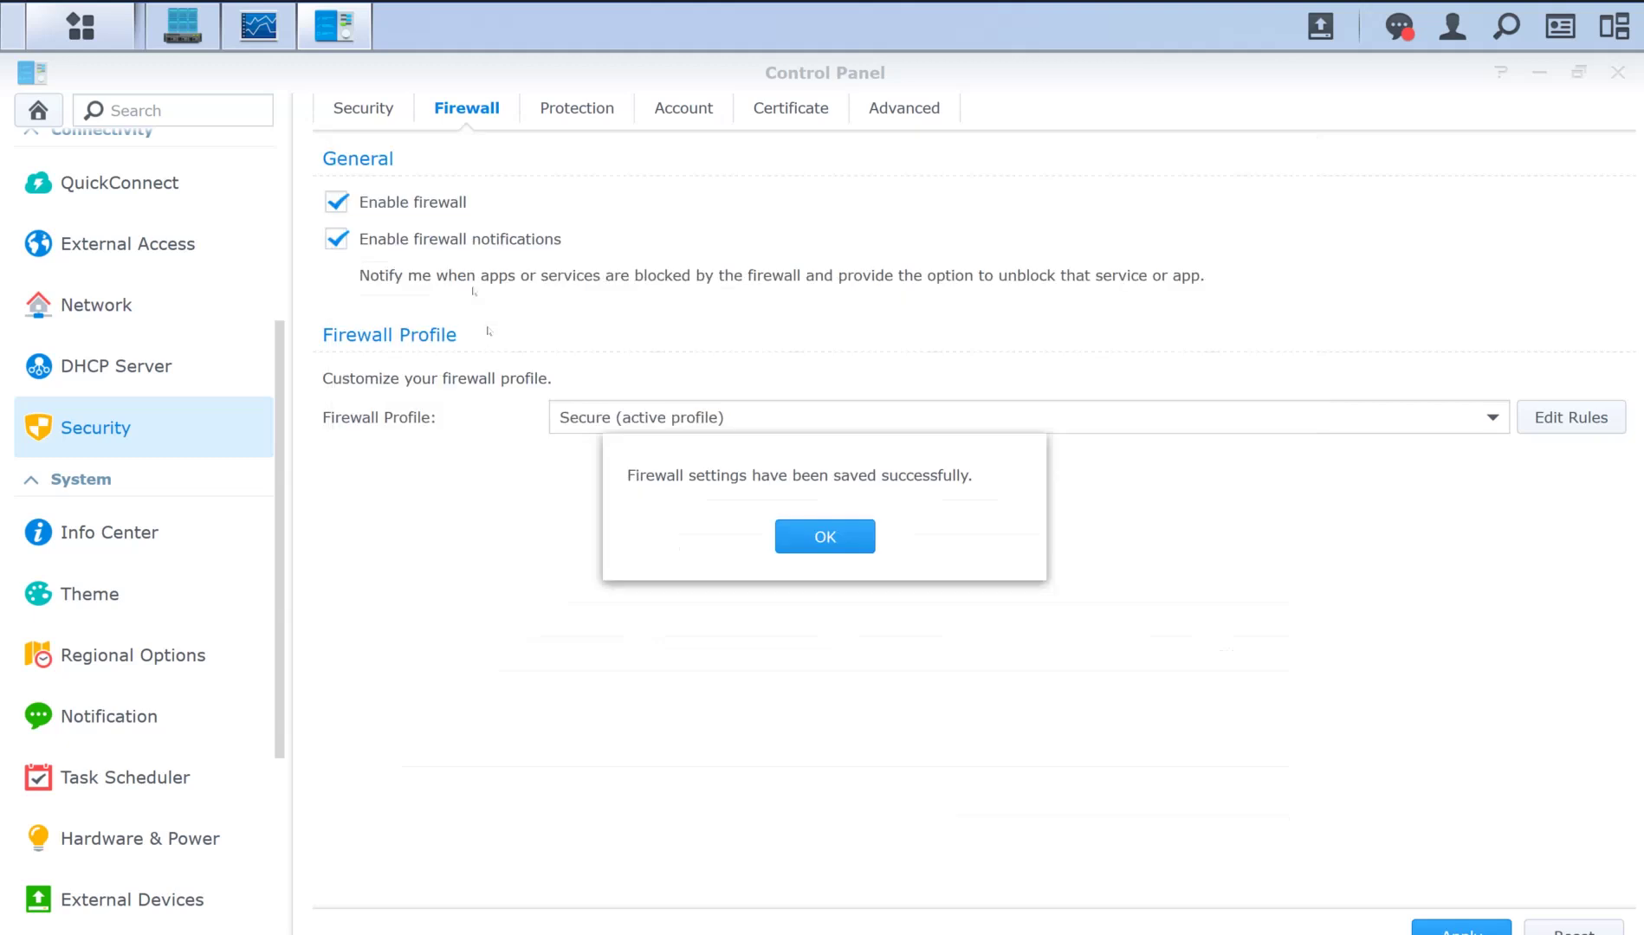
key(Return)
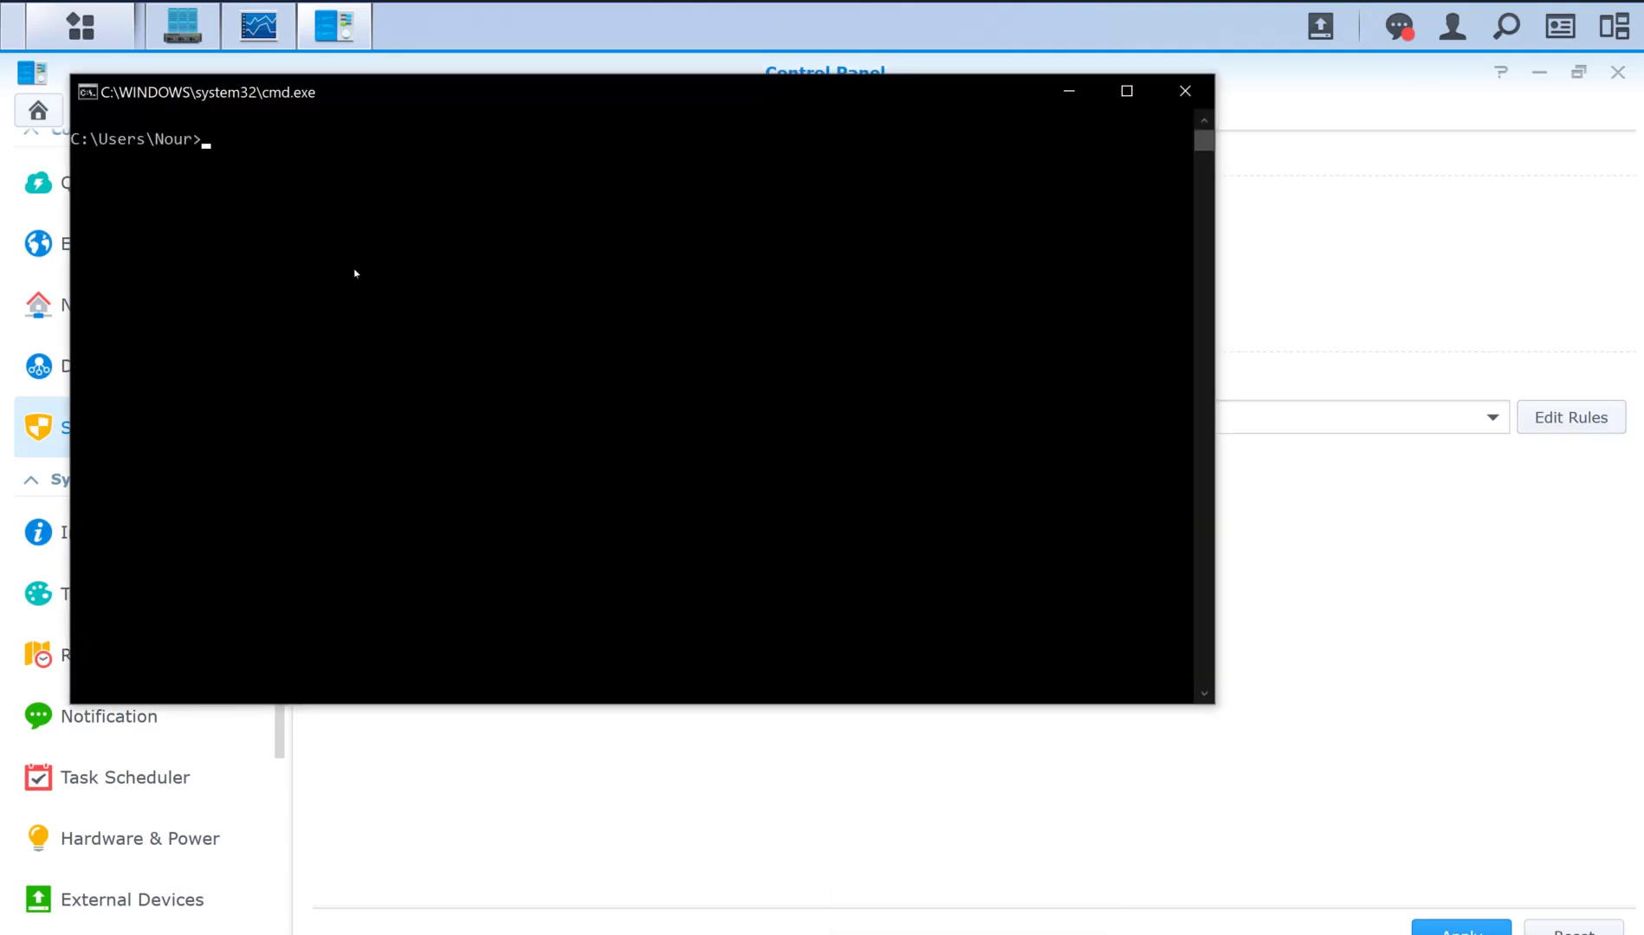
Run a telnet connection test against 192.168.4.2 from Command Prompt.
click(341, 208)
text(telnet 192.168.4.2 6051)
key(Return)
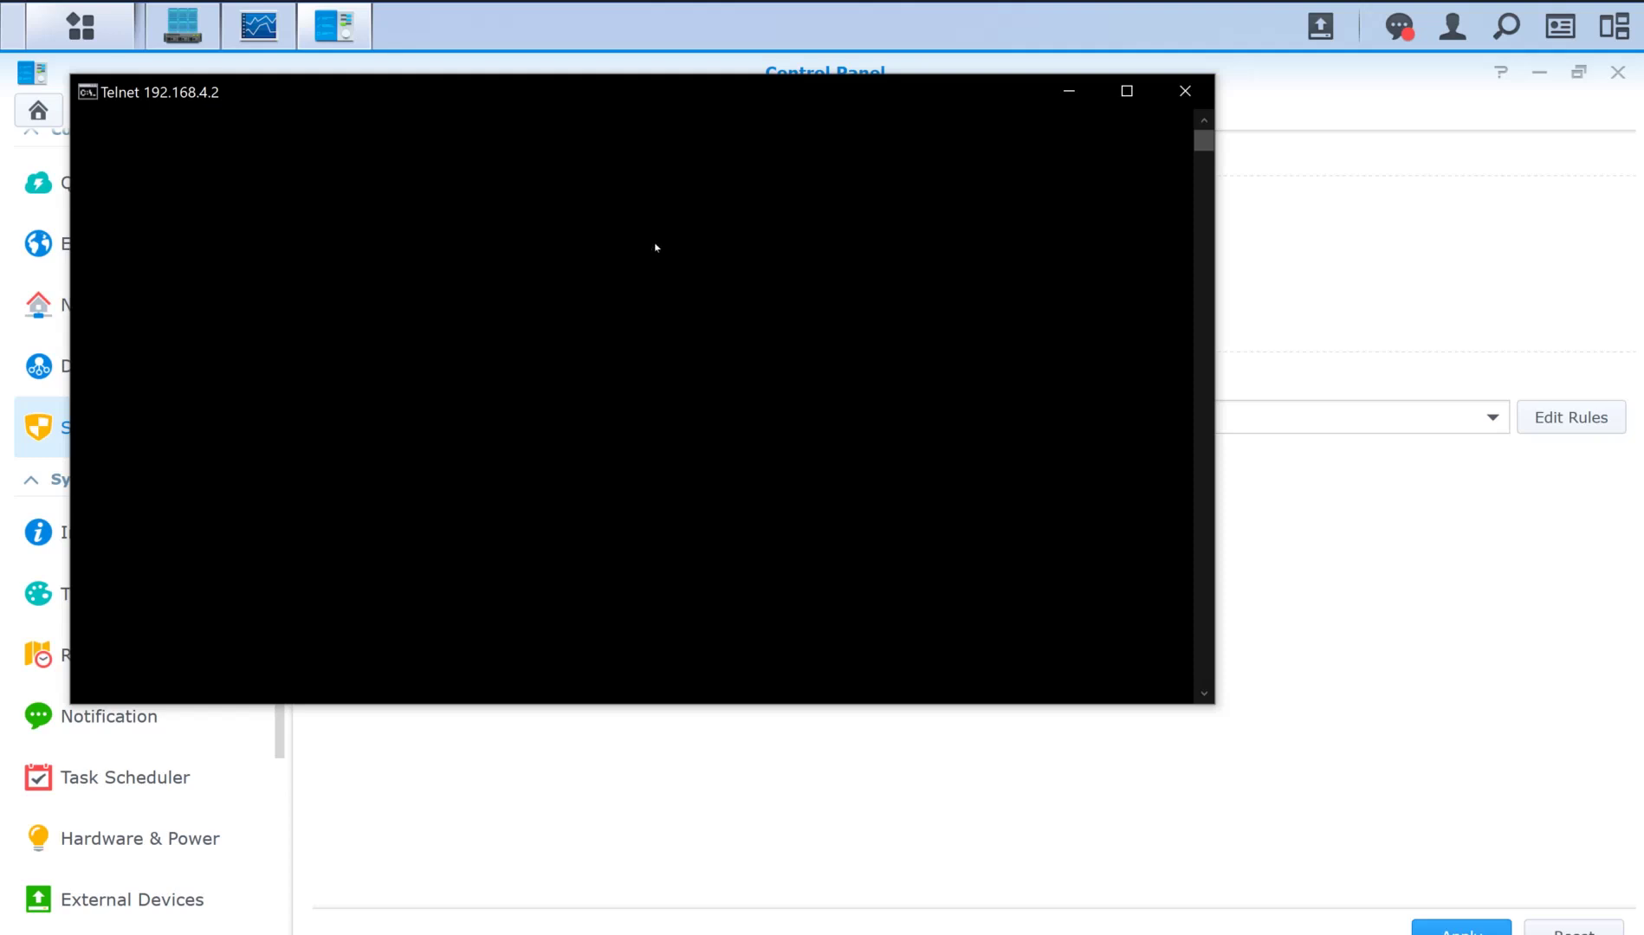
Return to Control Panel, reopen the Secure profile's rules, set LAN 1 to Deny access if no rules are matched, and save.
key(alt+Tab)
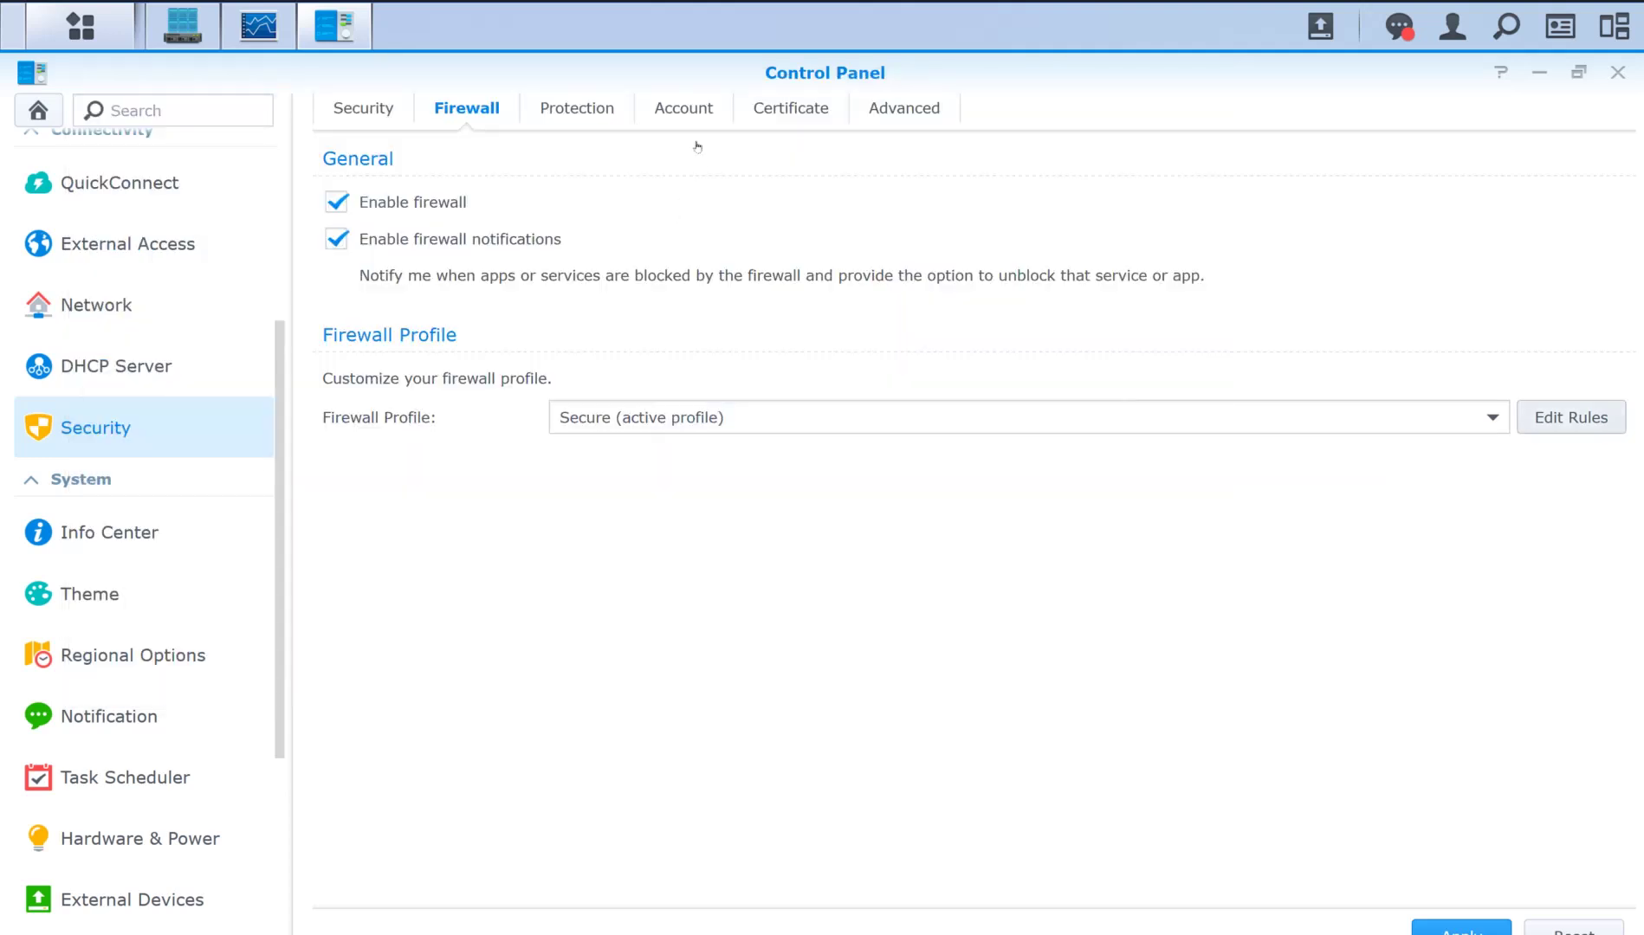
click(1571, 418)
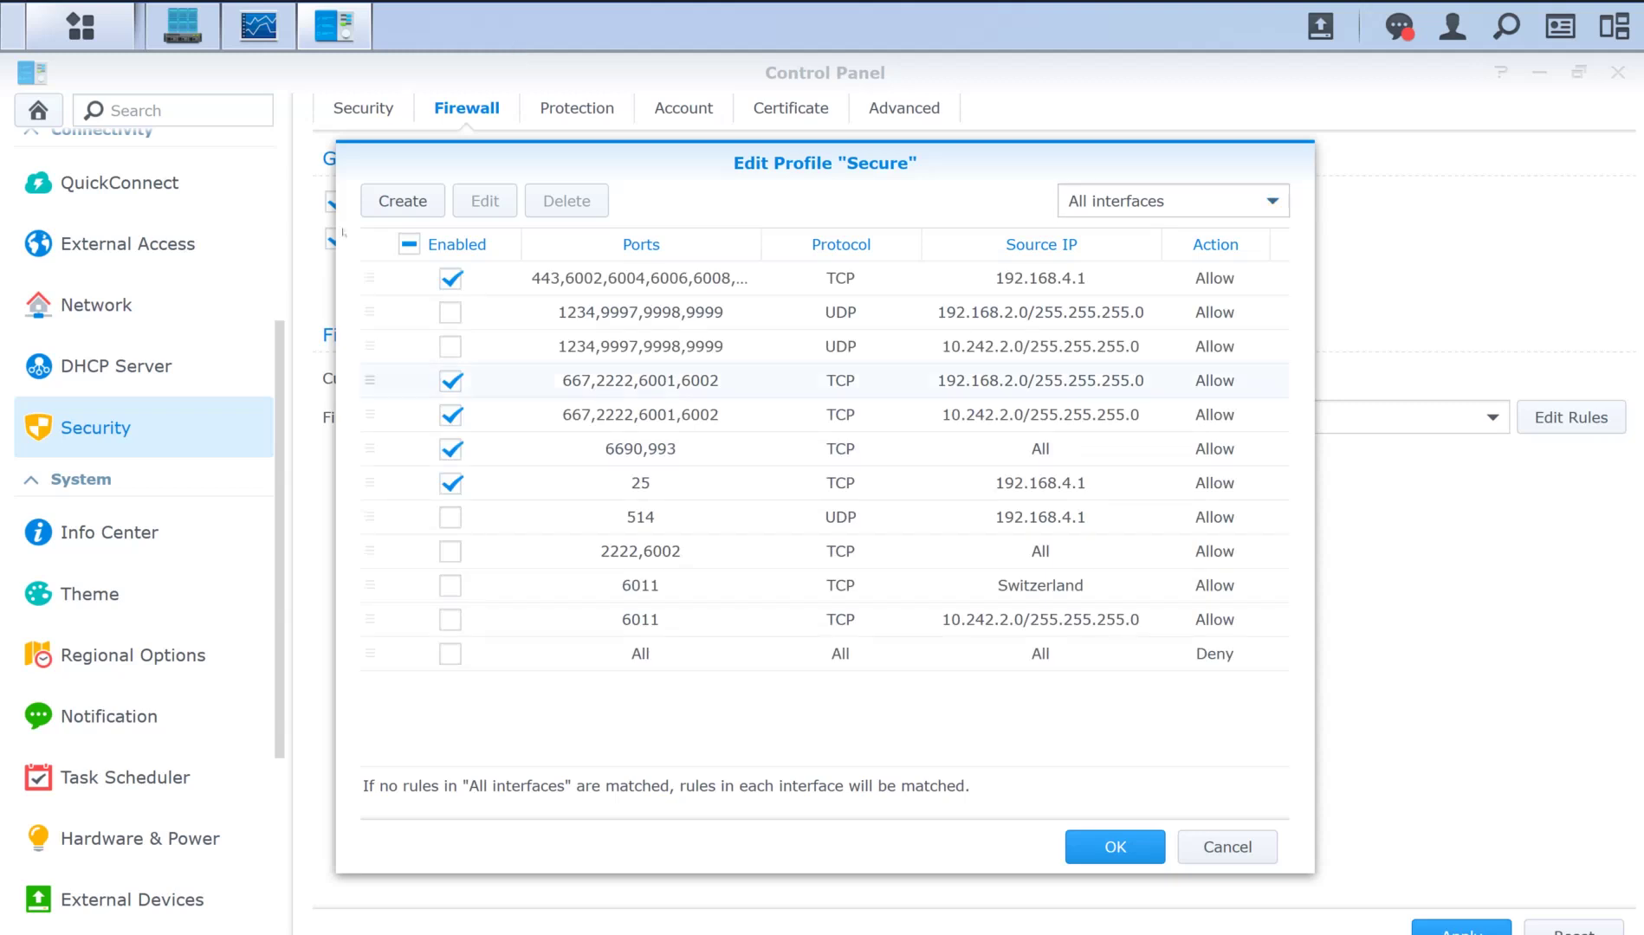
key(Down)
key(Down)
key(Return)
key(Tab)
key(Right)
key(Return)
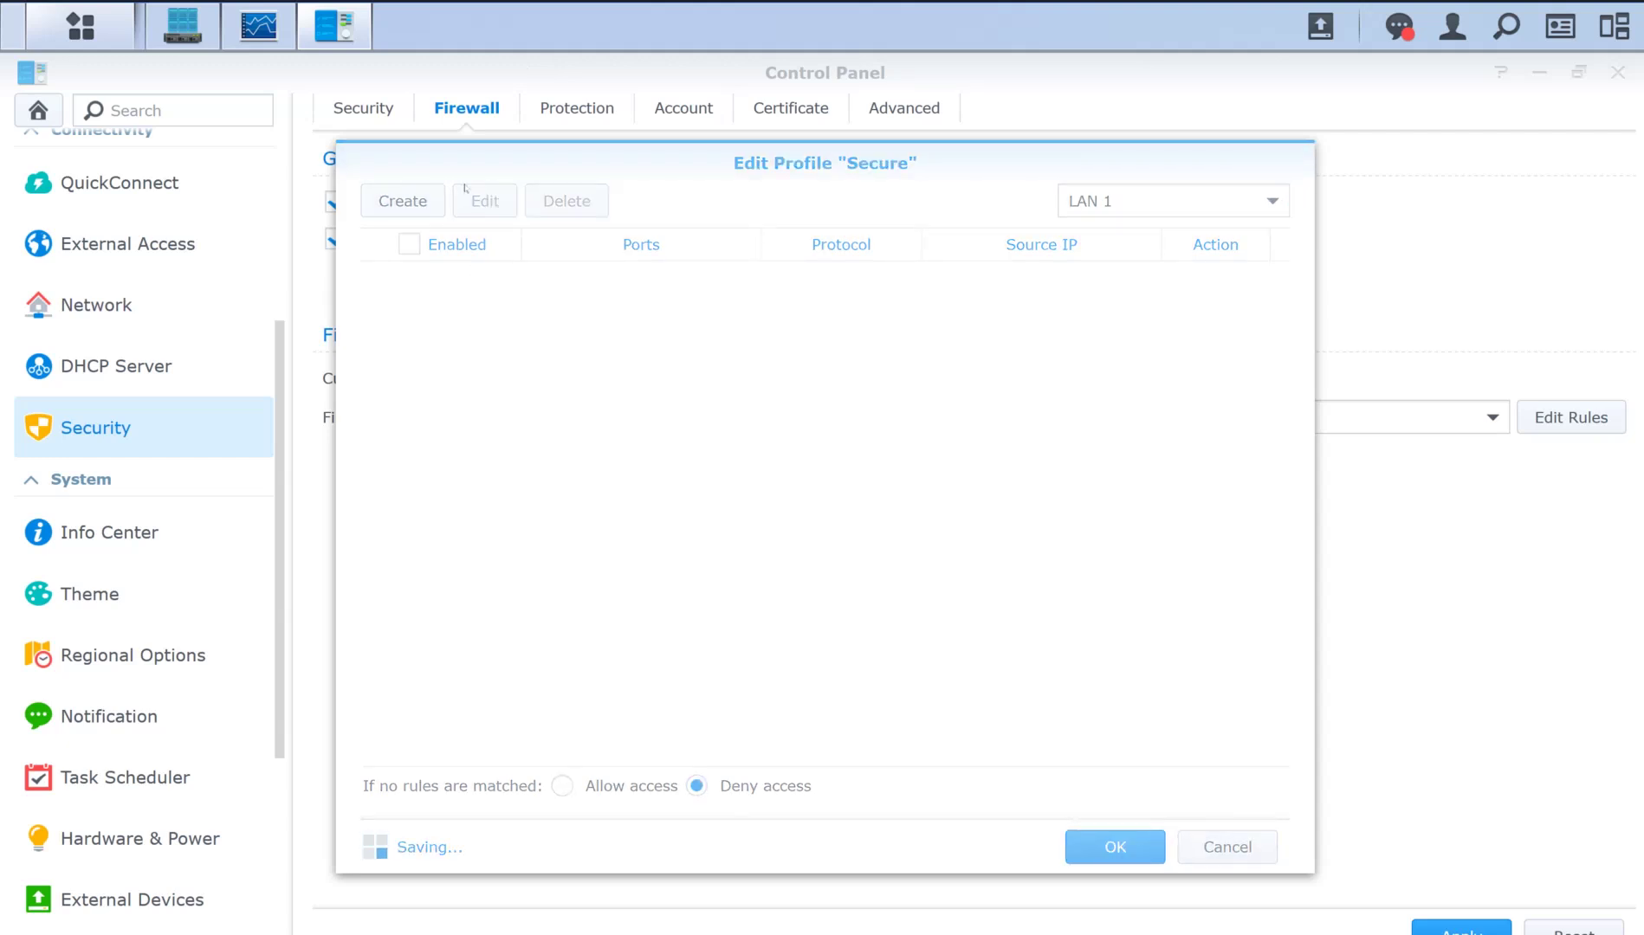
Open a new Command Prompt and run telnet 192.168.4.2 6011.
key(super+r)
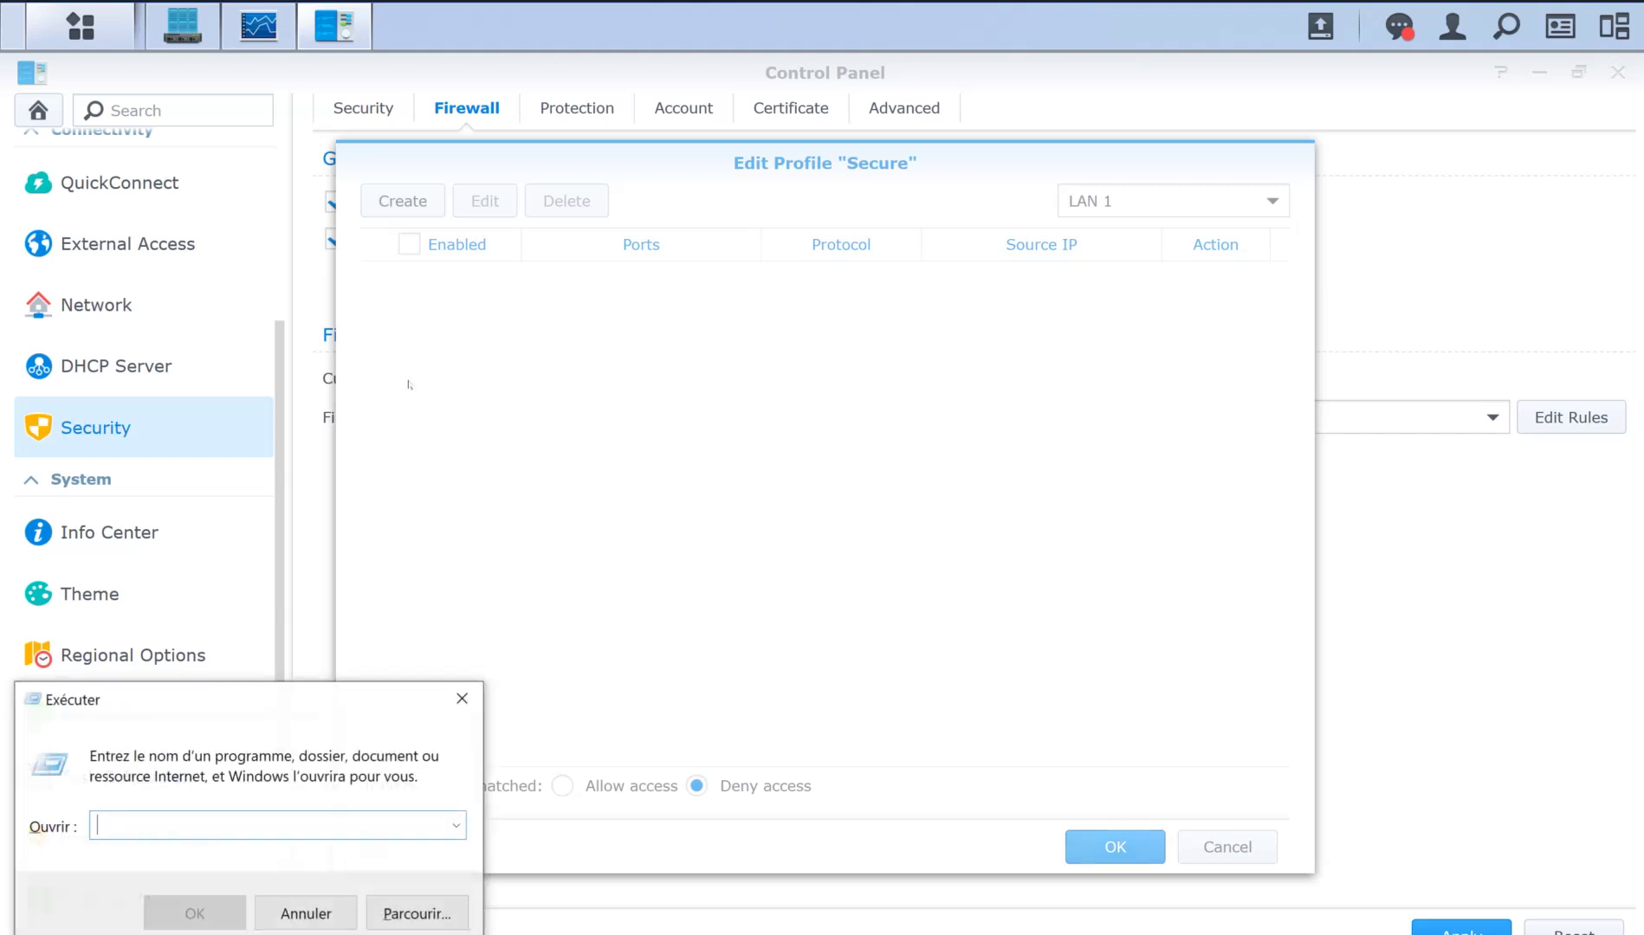
text(cmd)
key(Return)
text(telnet 192.1)
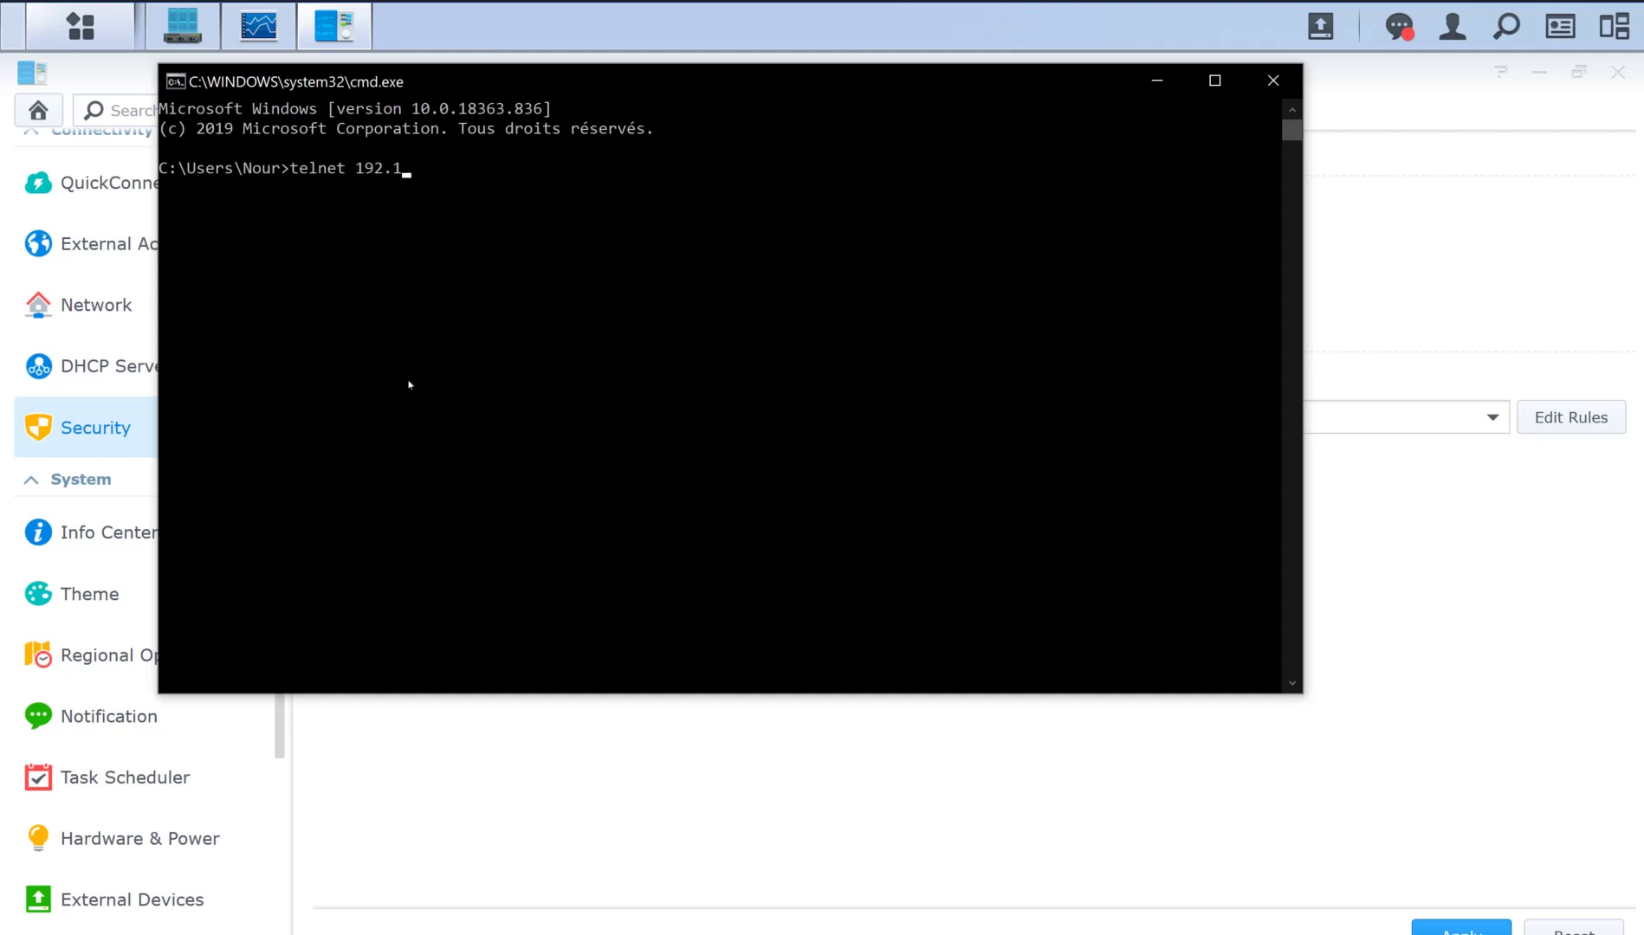
text(68.4.2 6011)
key(Return)
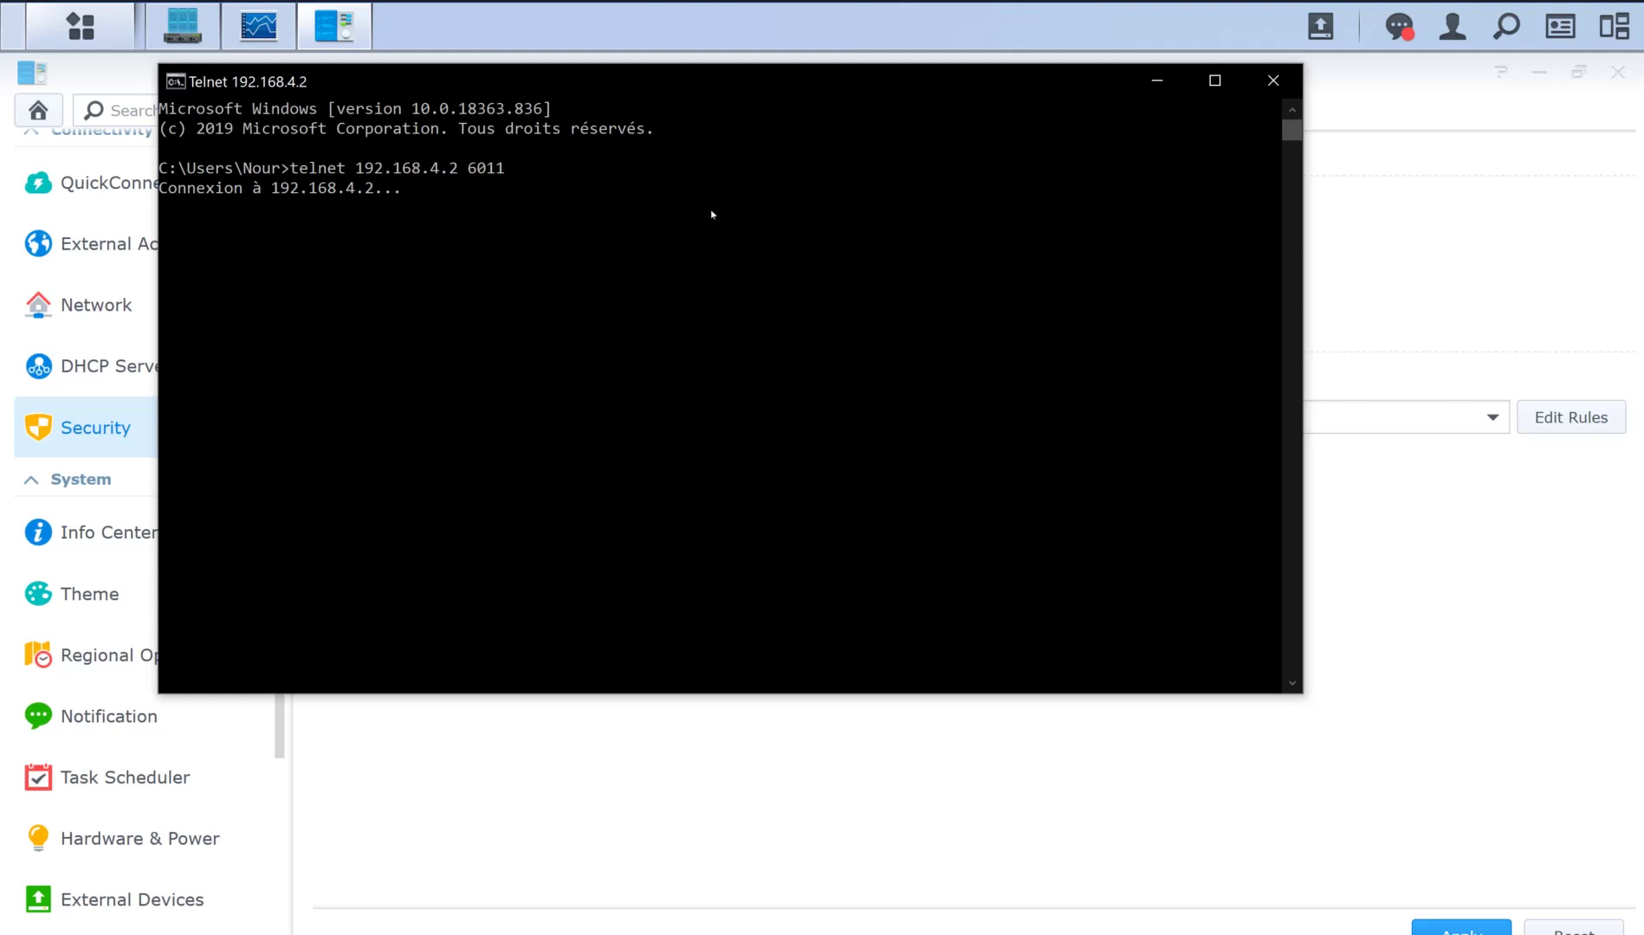
Go back to Control Panel, reopen the Secure profile's rules, and enable the deny-all rule under All interfaces.
key(alt+Tab)
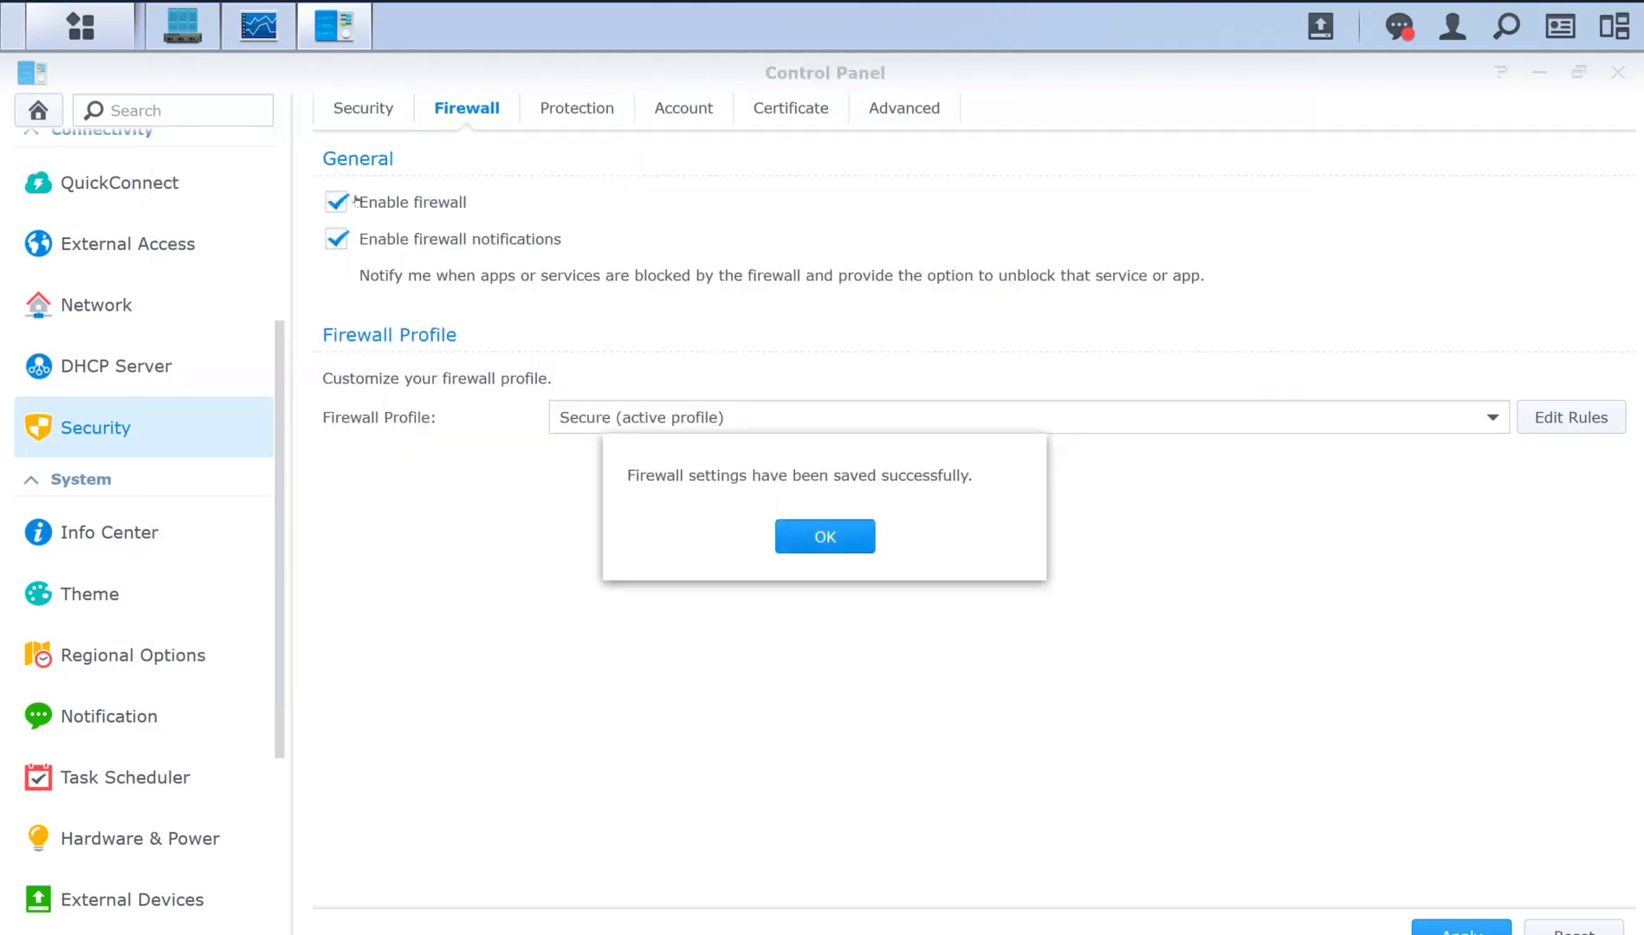
key(Return)
click(1571, 417)
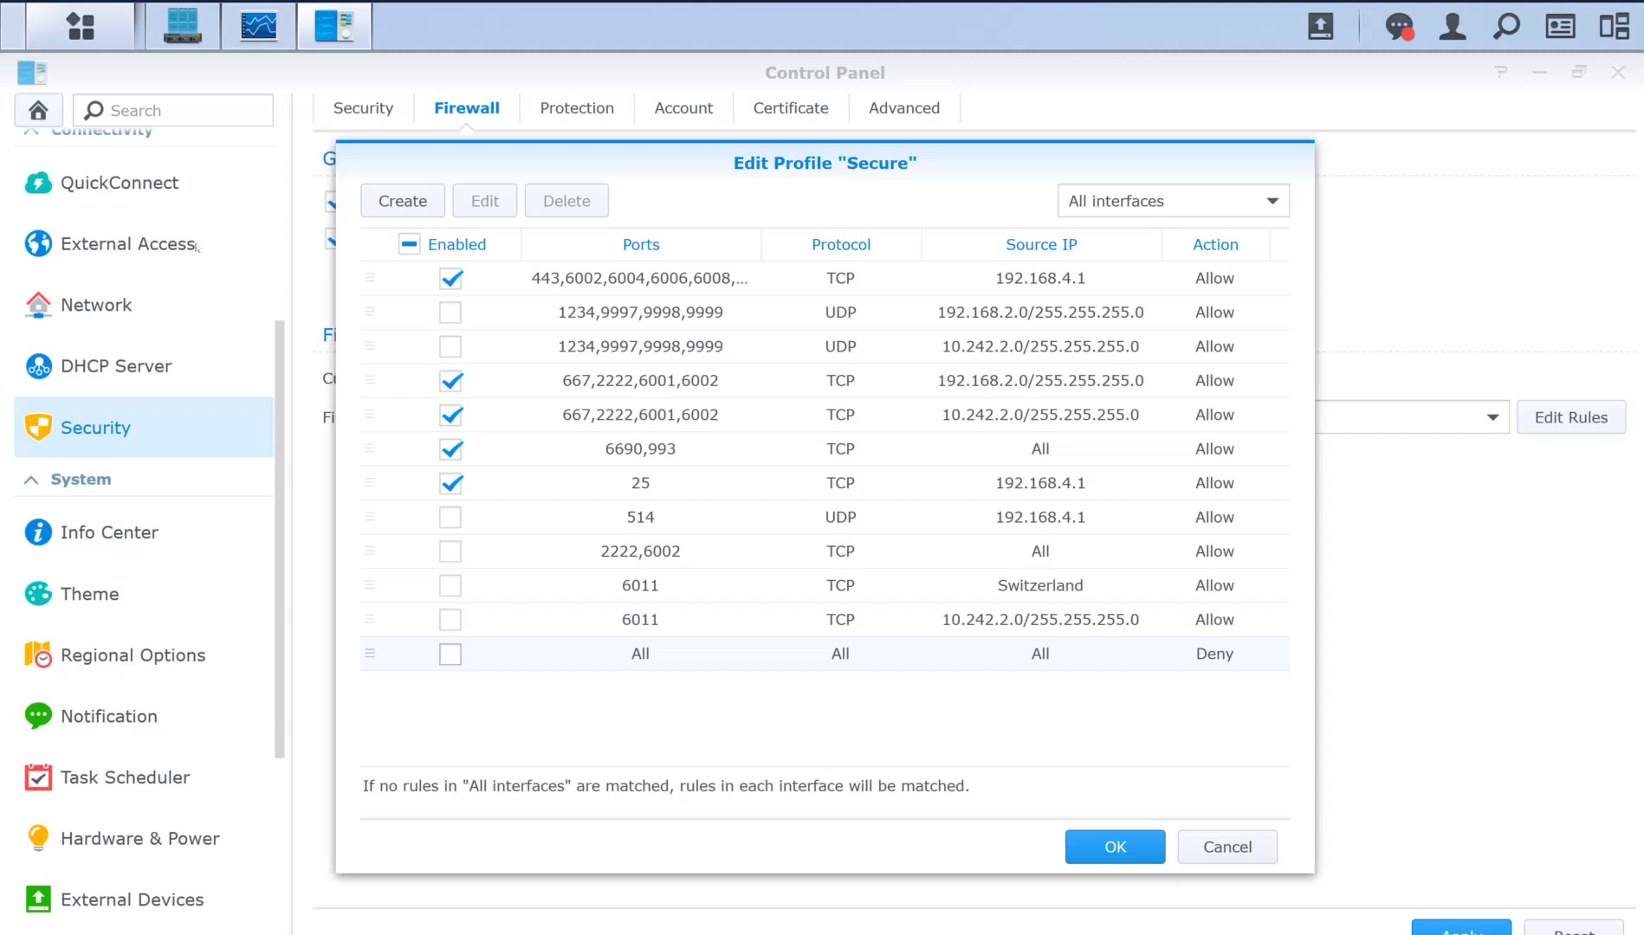
click(519, 654)
click(451, 653)
Set LAN 1 to Allow access if no rules are matched and save the Secure profile.
click(1174, 201)
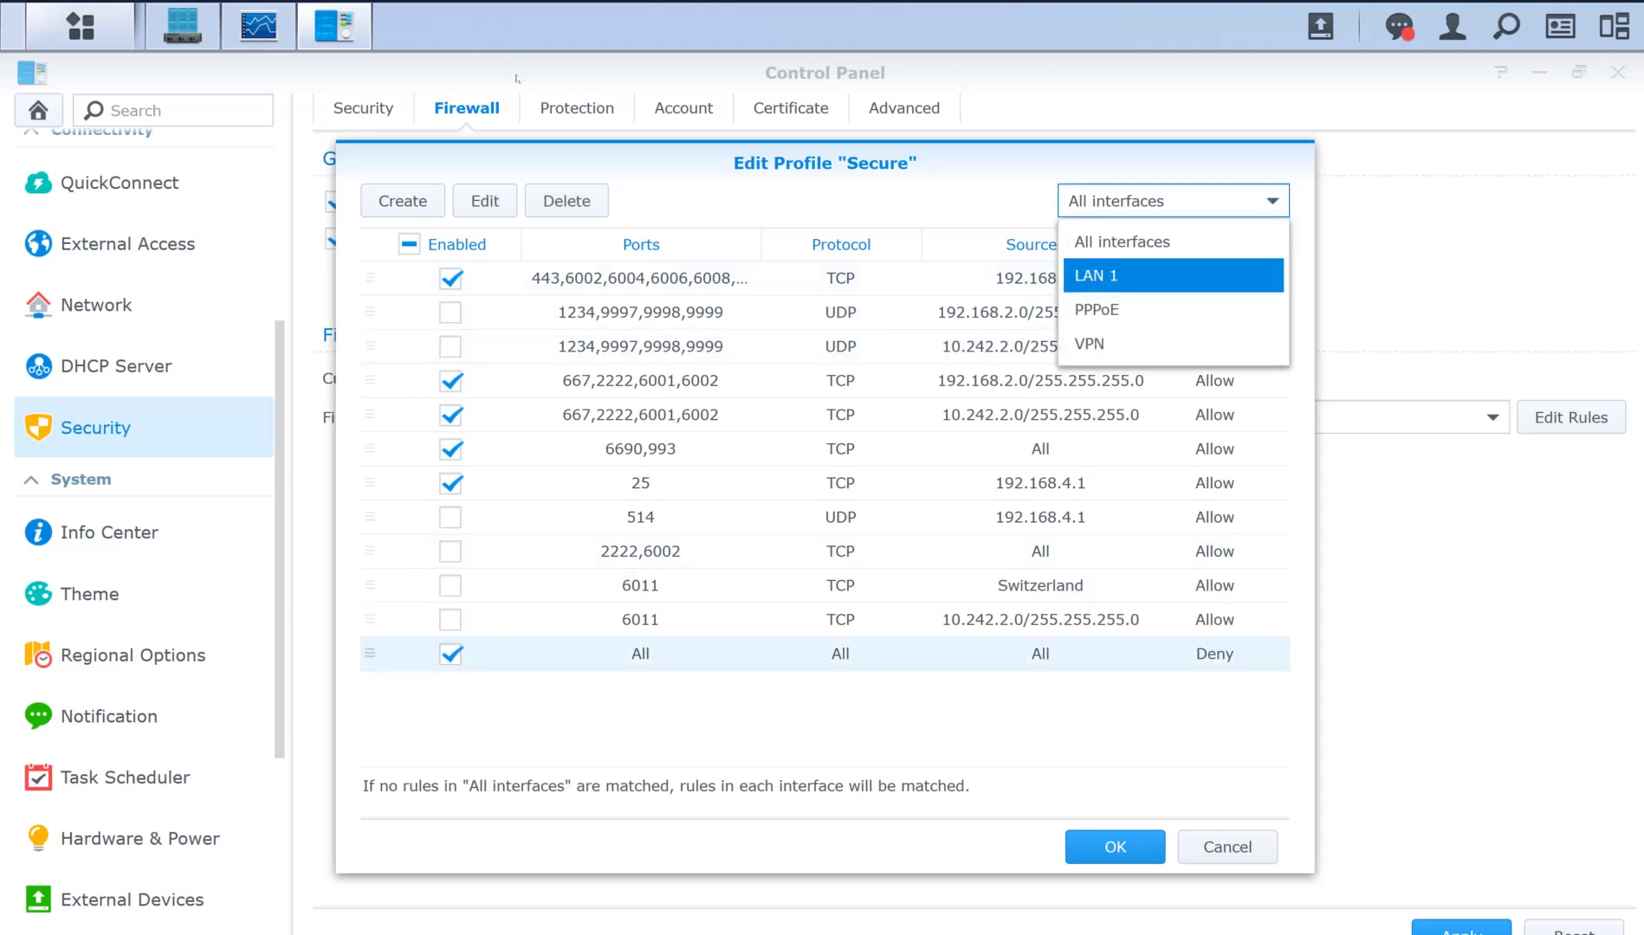
key(Return)
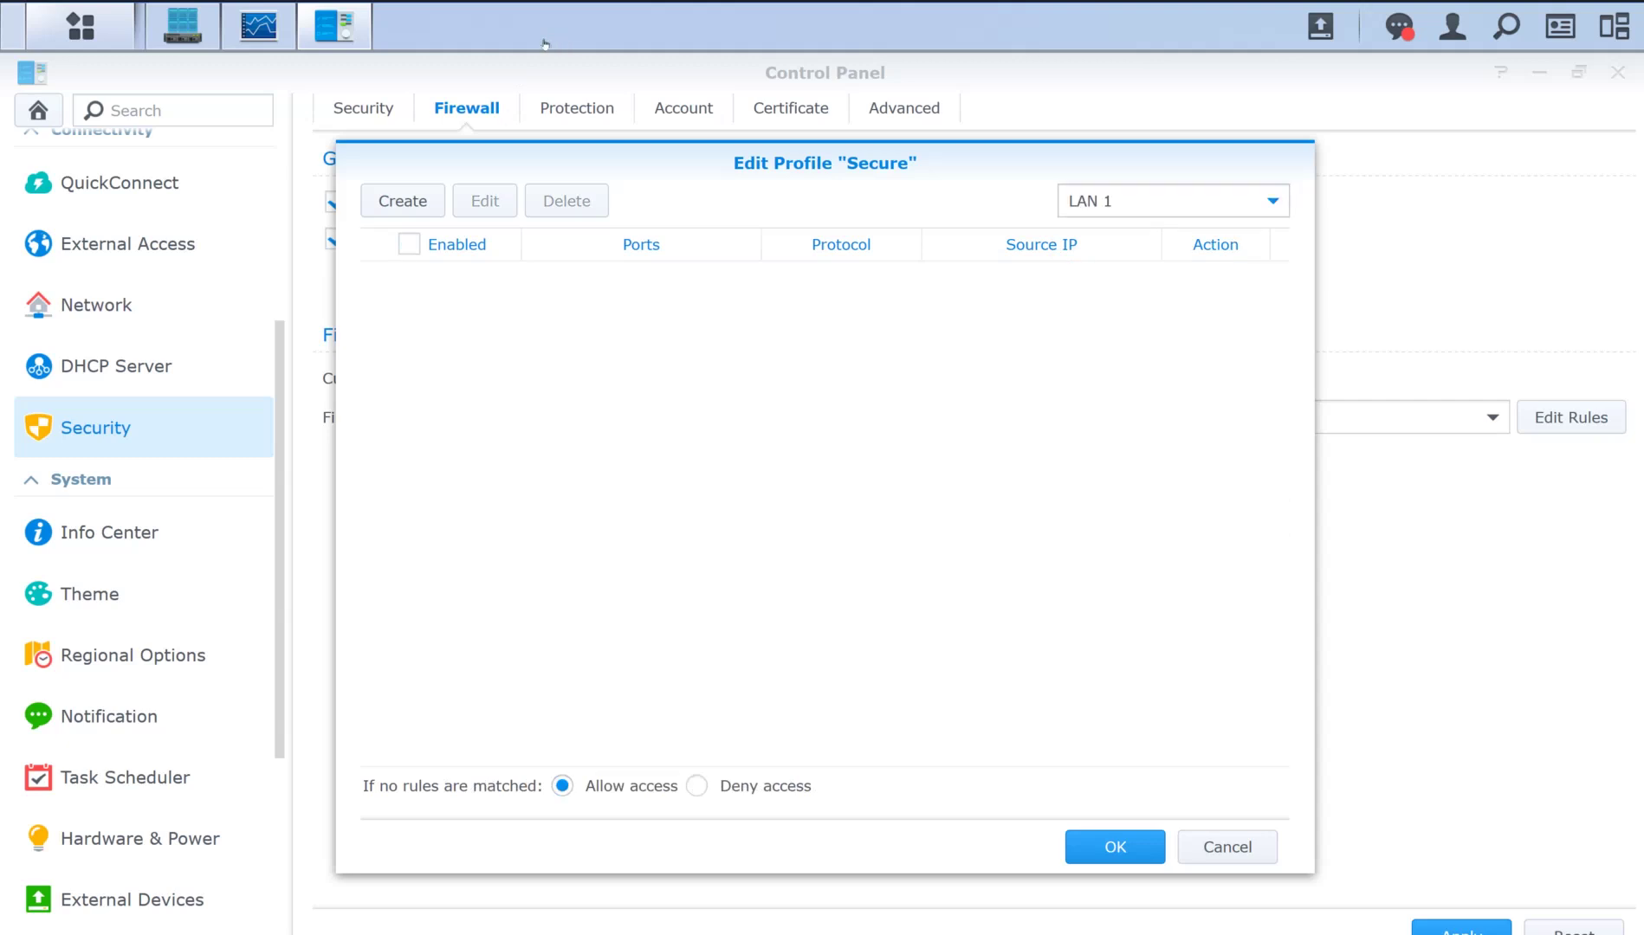
key(Up)
key(Return)
key(Return)
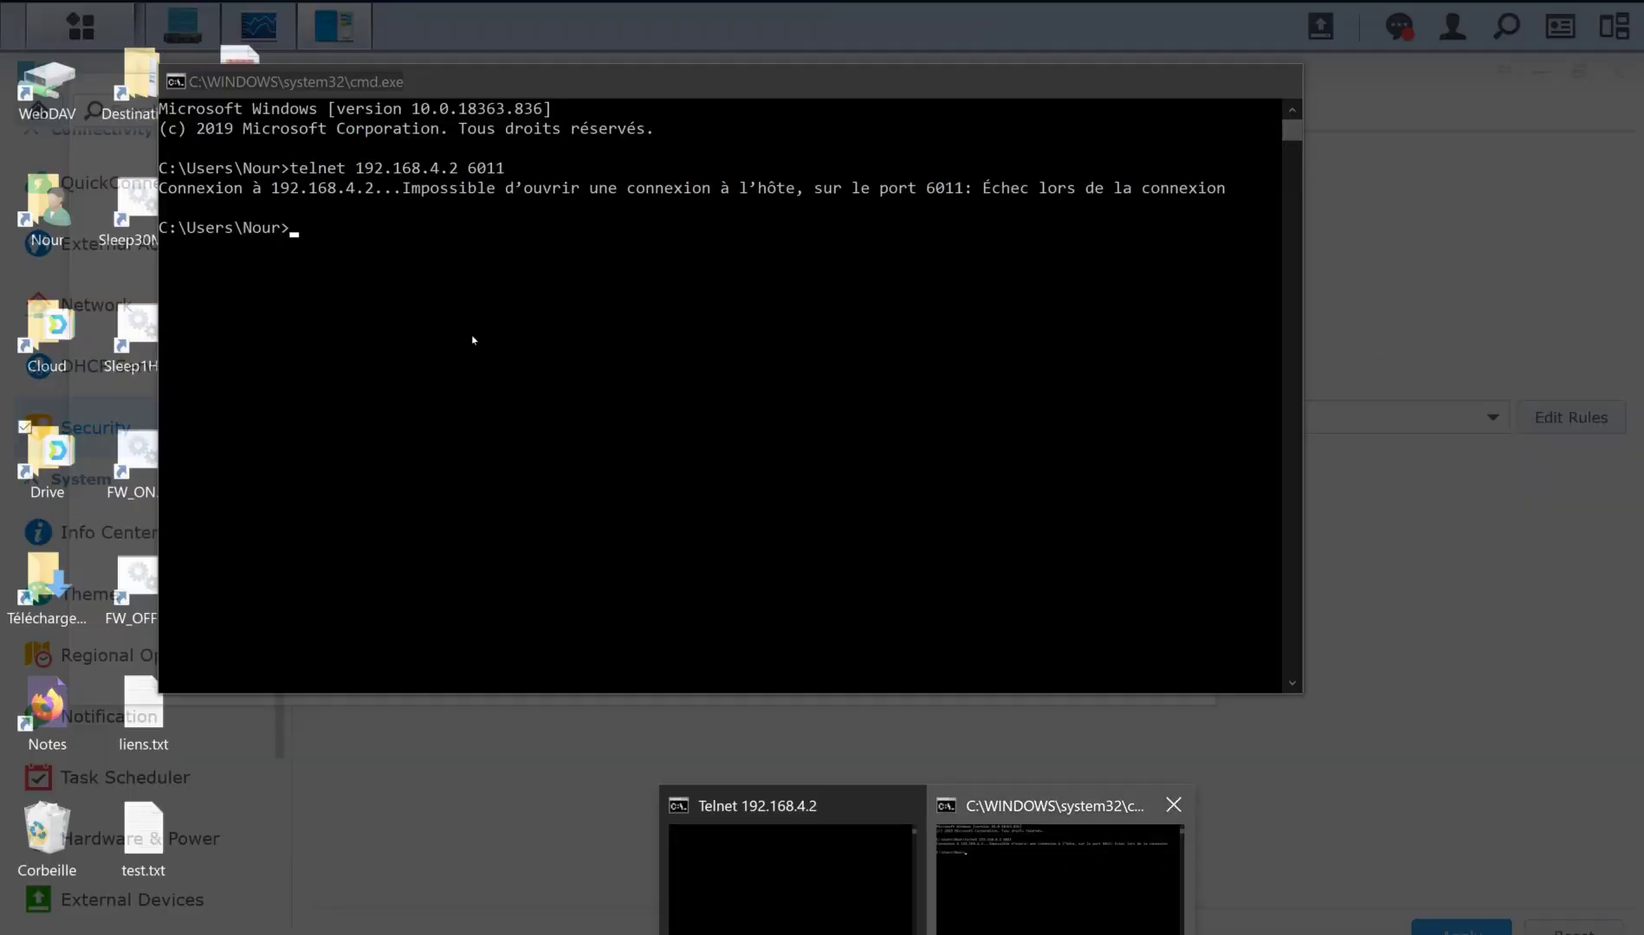
Switch to the newer Command Prompt and repeat telnet 192.168.4.2 6011.
click(1057, 874)
key(Up)
key(Return)
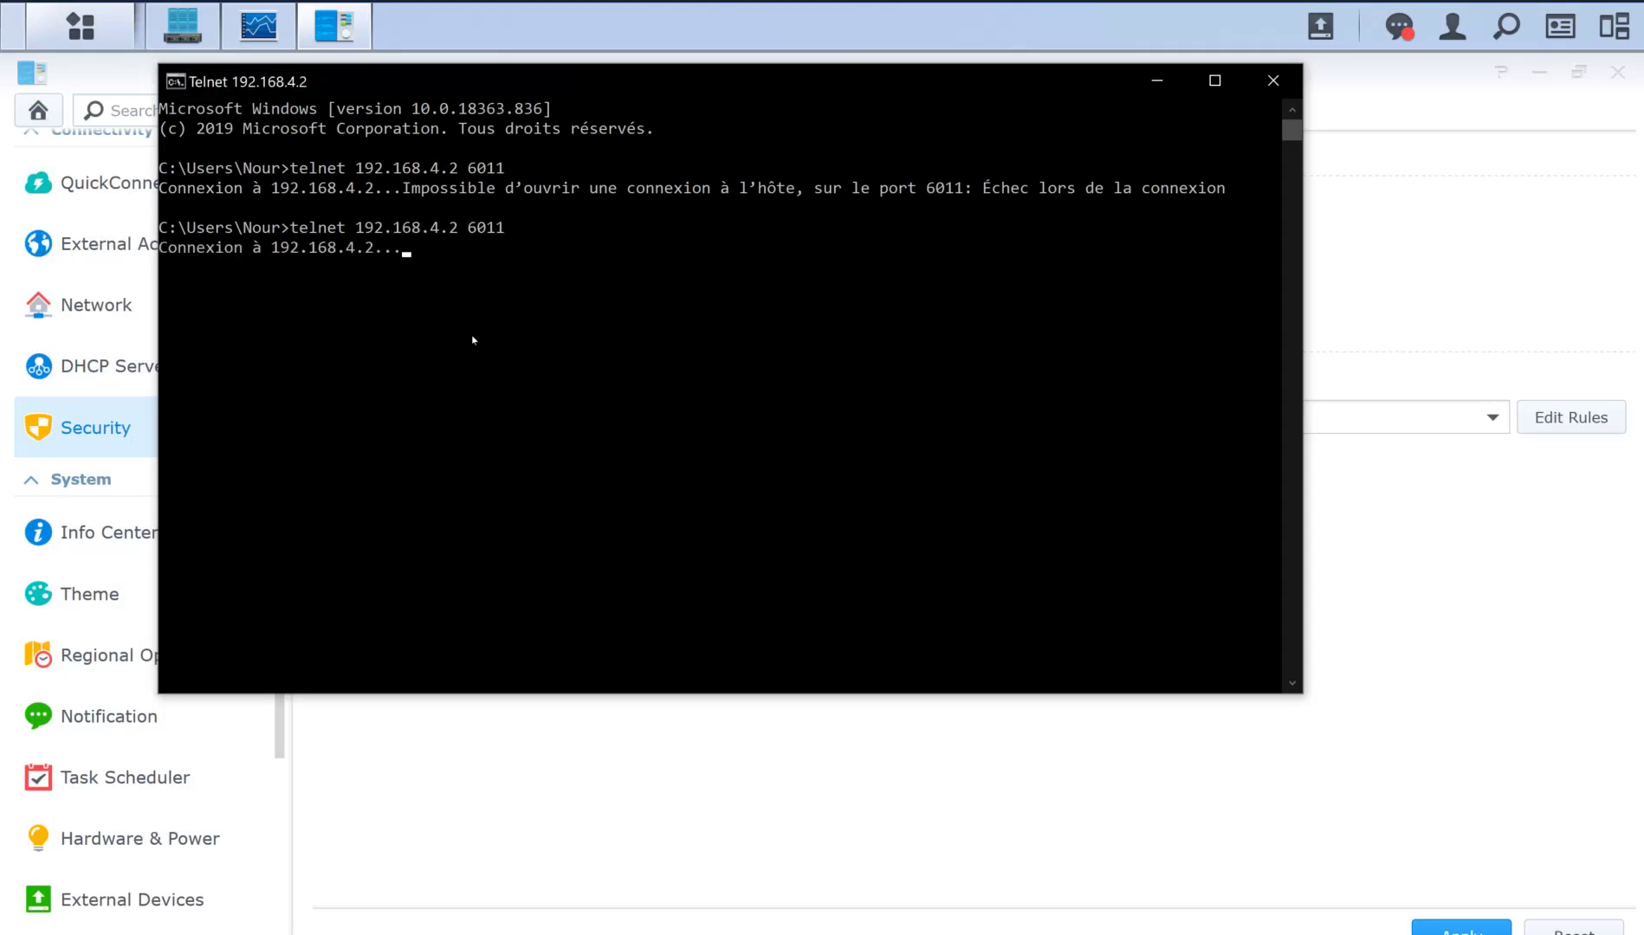